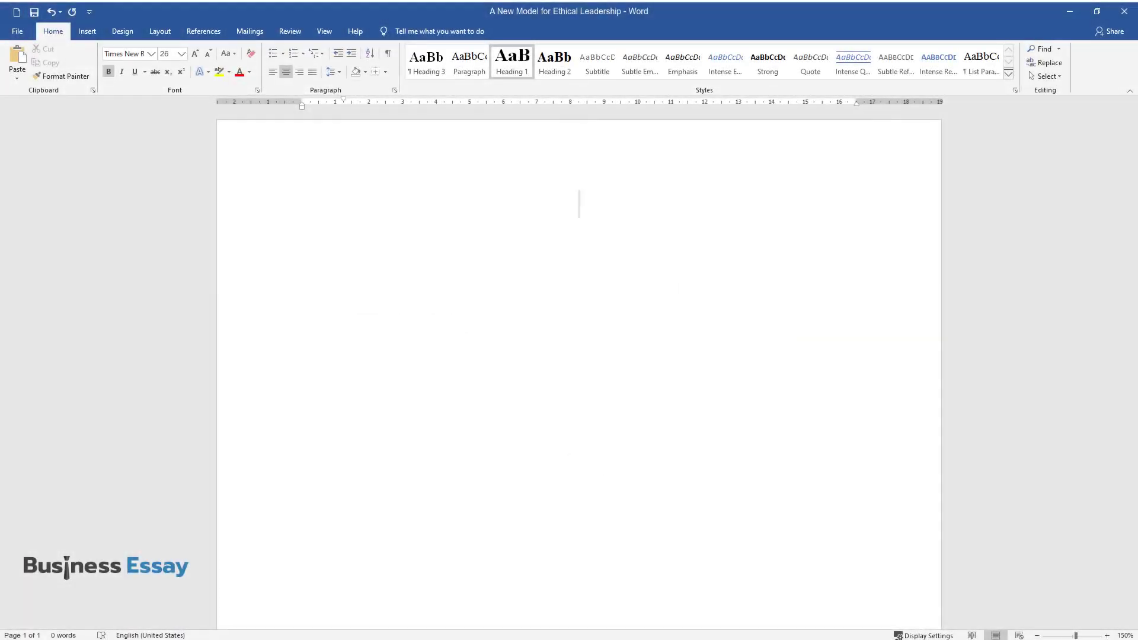
# - Enter the heading "A New Model for Ethical Leadership" and start a body paragraph below it
pyautogui.write('A New Model ')
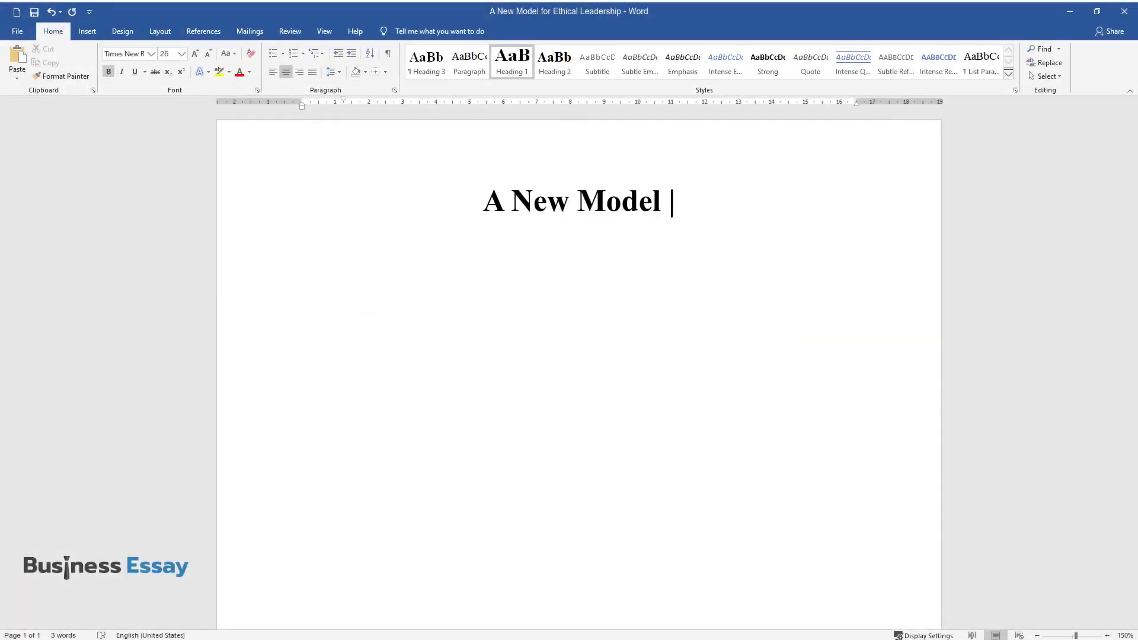
pyautogui.write('for Ethical Leadership')
pyautogui.press('Return')
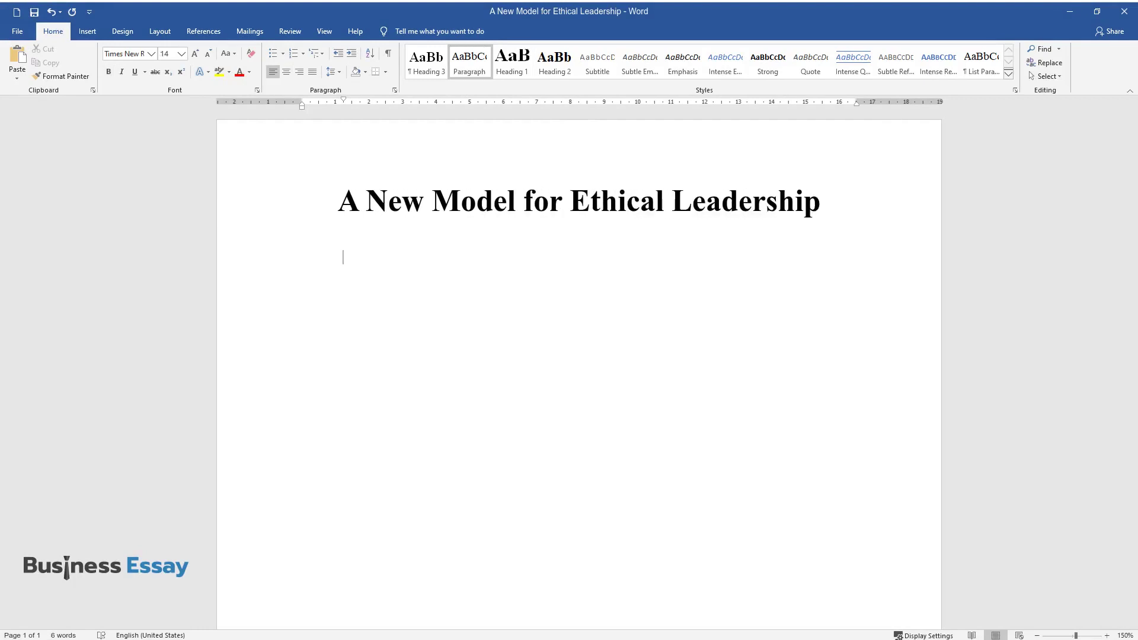
# - Write the opening sentence saying people facing daily ethical dilemmas may prefer the intuitive decision-making method without considering its effect on the value of the outcomes
pyautogui.write('As people face var')
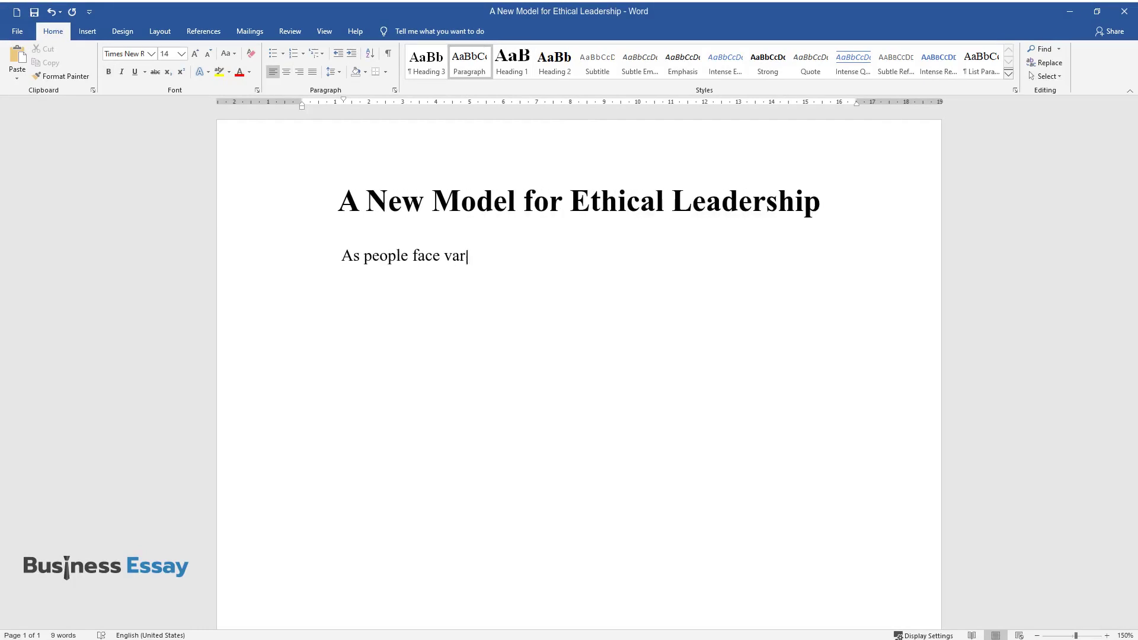
pyautogui.write('ious ethical dilemmas daily, they m')
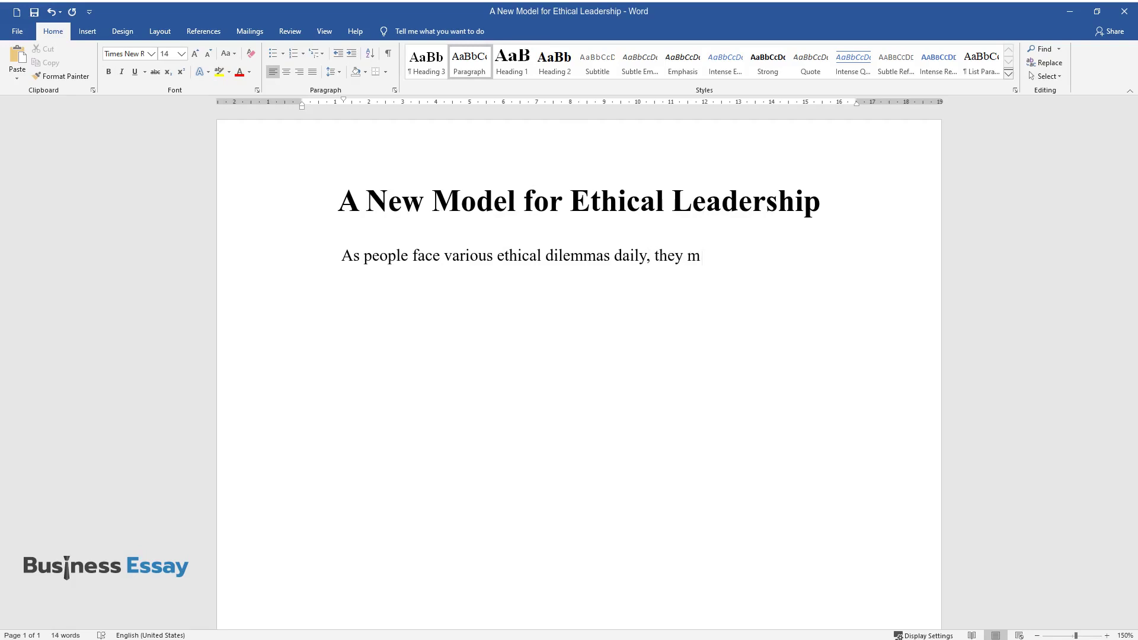
pyautogui.write('ay prefer to use the intuitive dec')
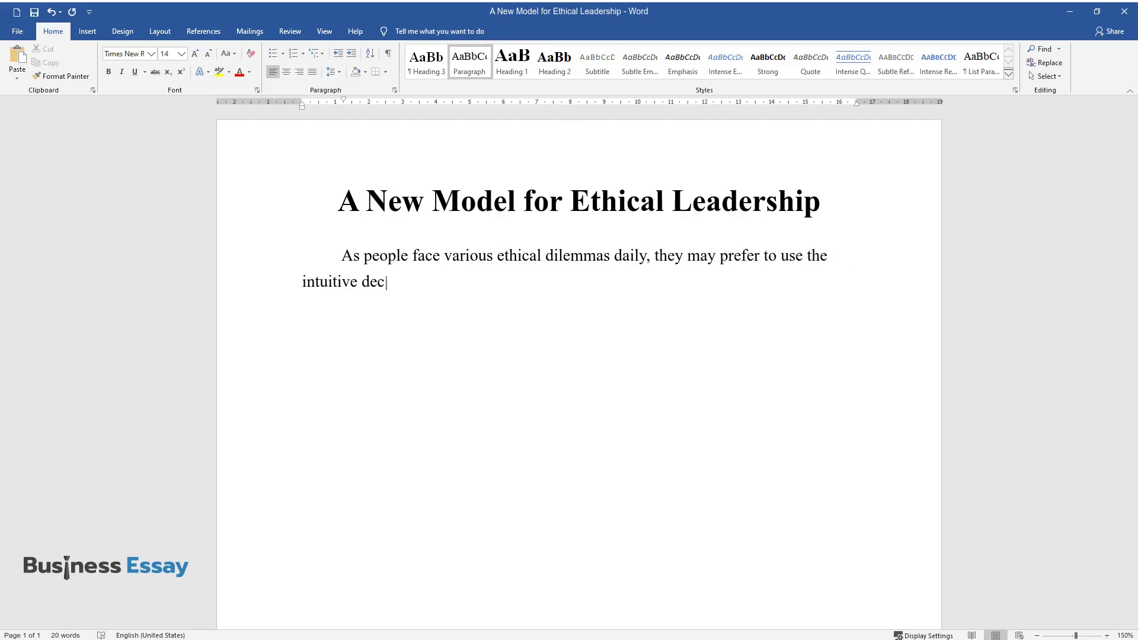
pyautogui.write('ision-making method without consi')
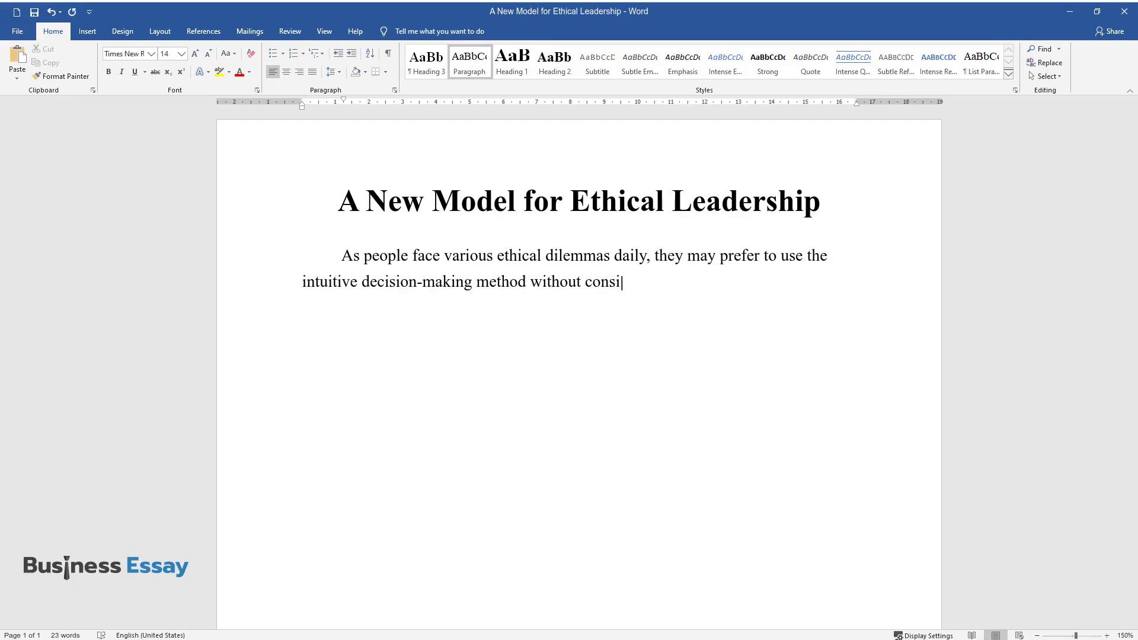
pyautogui.write('dering its effect on the value of ')
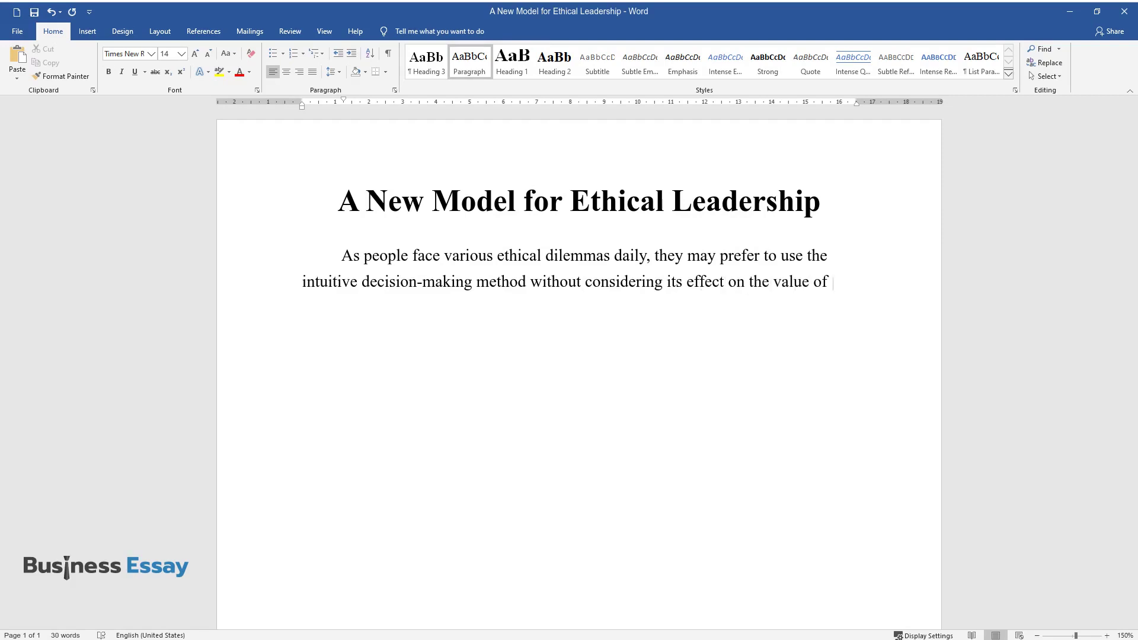
pyautogui.write('the outcomes. In both work and bus')
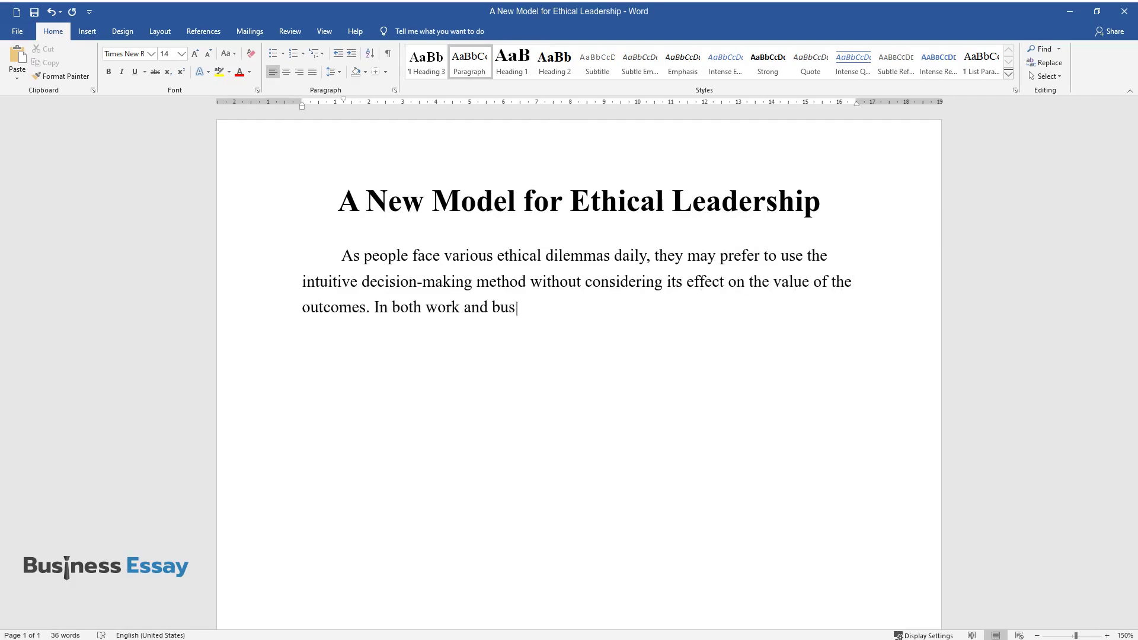
# - Continue with the sentence that work and business environments require placing the utility of an option for the world above any personal beliefs
pyautogui.write('iness environments, it is essentia')
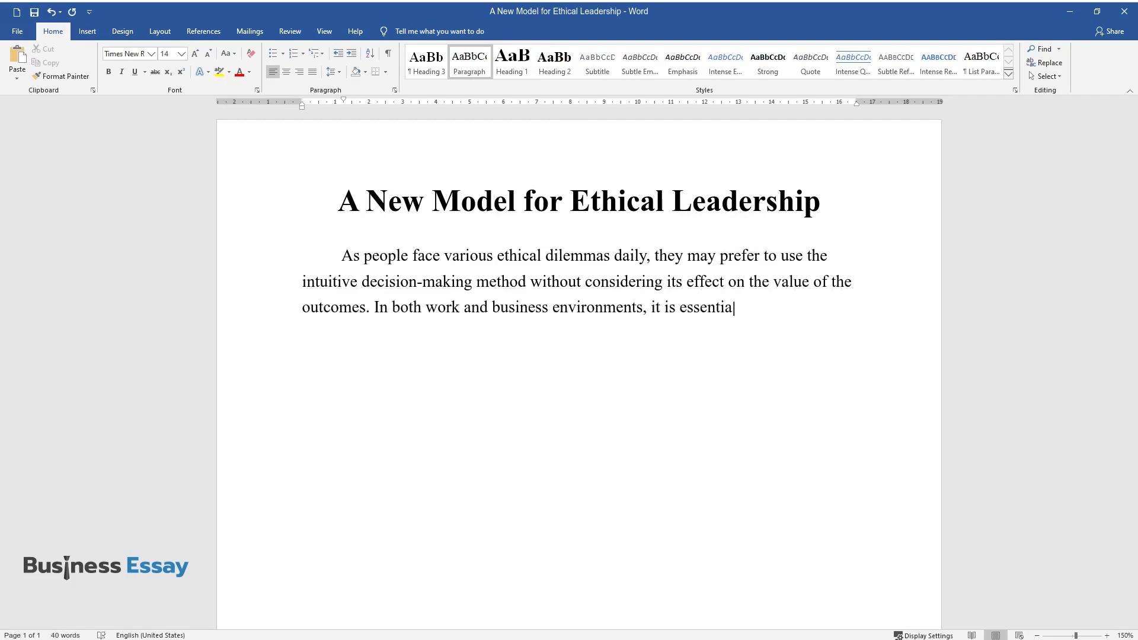
pyautogui.write('l always to place the utility of ')
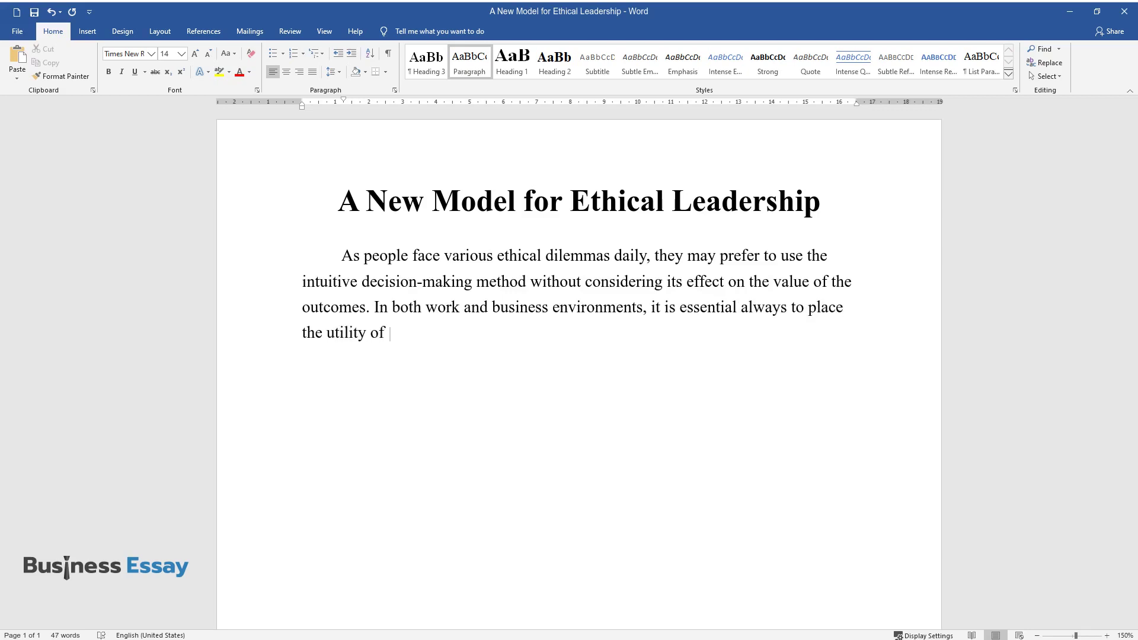
pyautogui.write('an option for the world above any ')
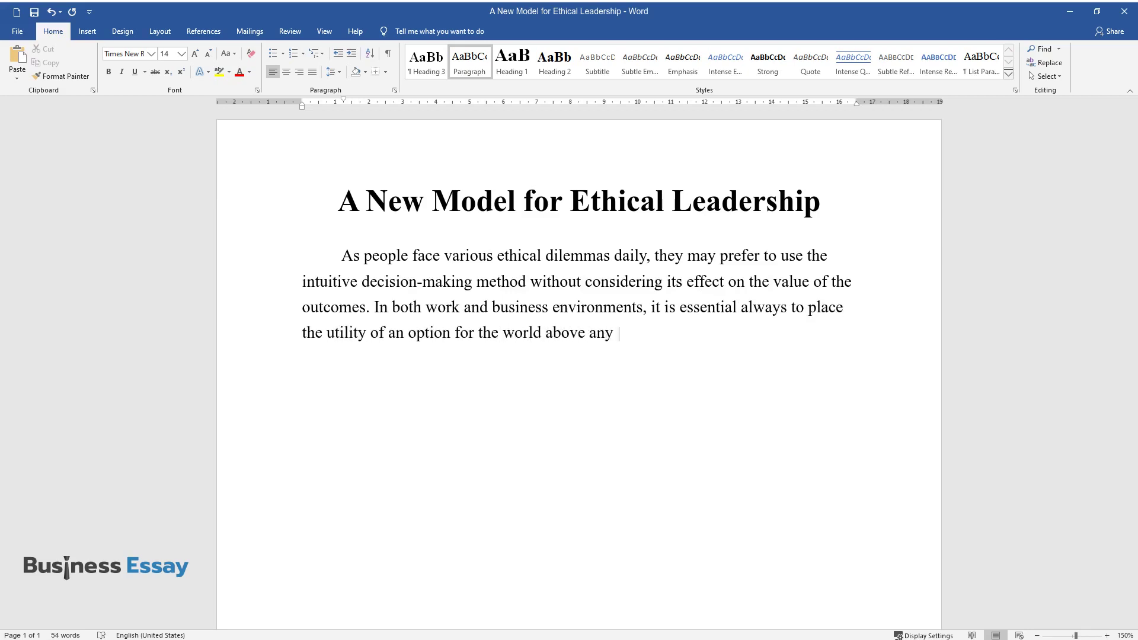
pyautogui.write('personal beliefs. In this way, the ')
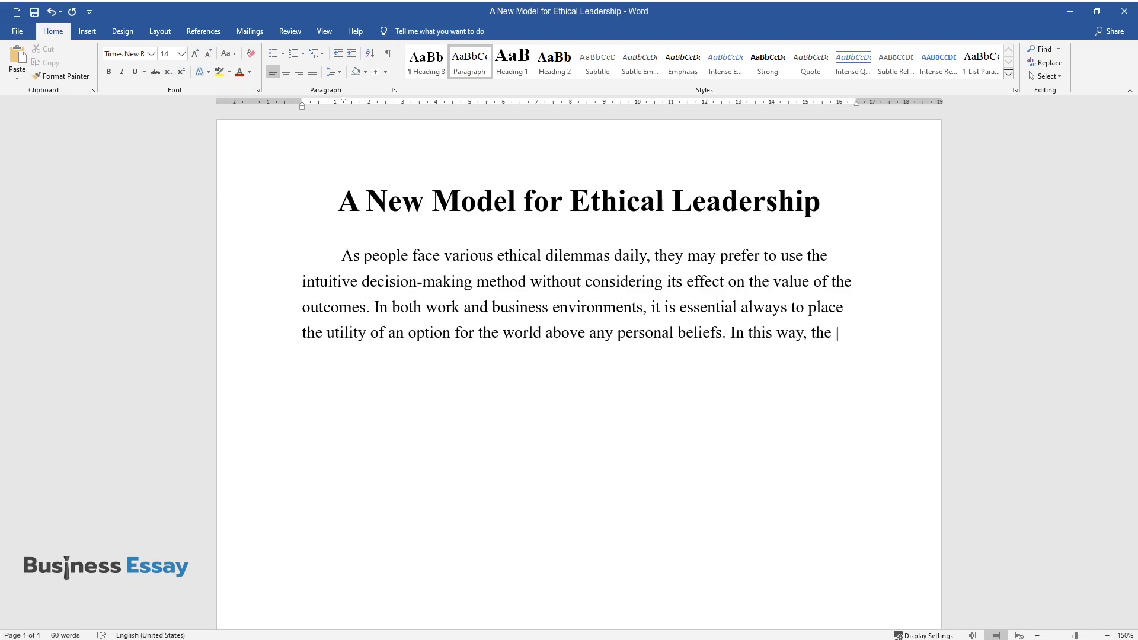
# - Add the sentence making utilitarianism central in project-planning and decision-making, with creators considering consequences that bring more value to the world than personal benefit
pyautogui.write('idea of utilitarianism becomes cen')
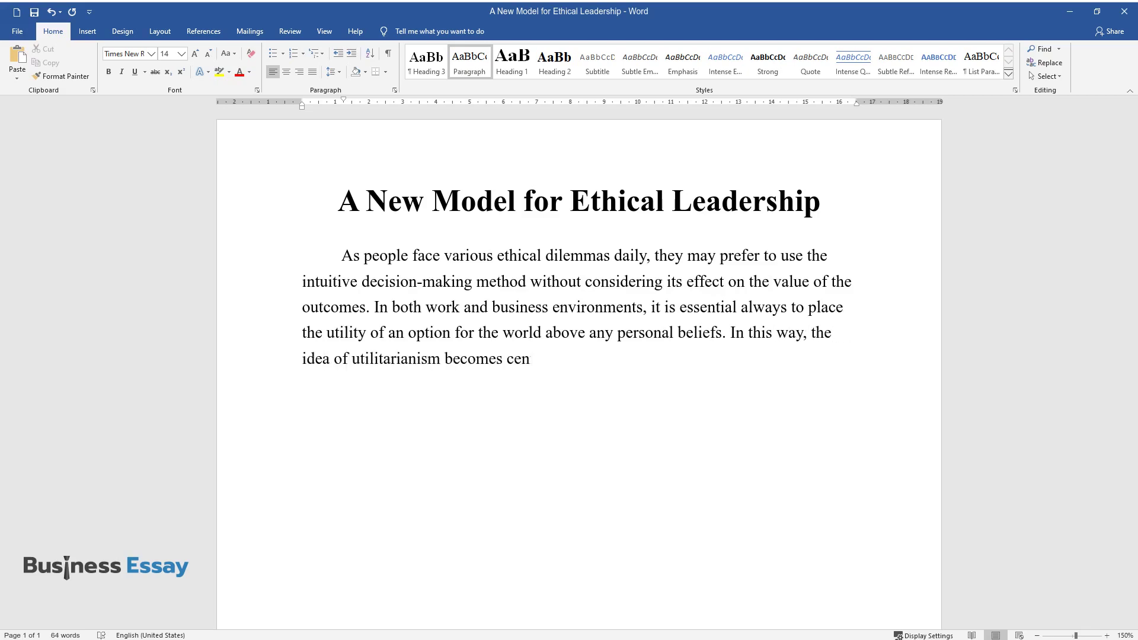
pyautogui.write('tral in both project-planning and ')
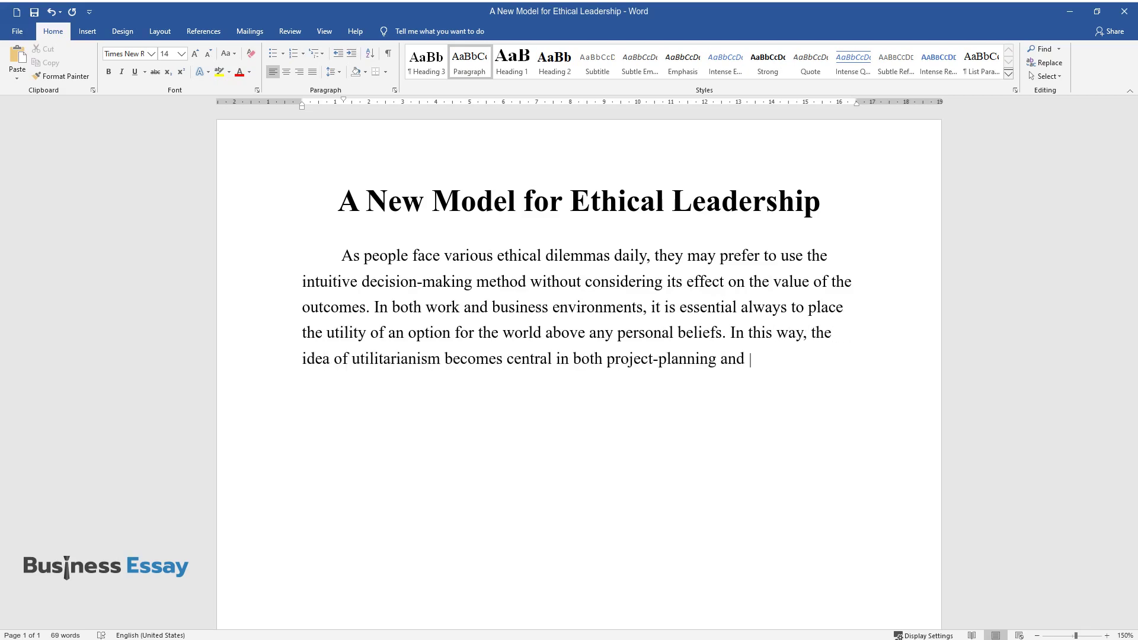
pyautogui.write('decision-making – the creators must think of consequences t')
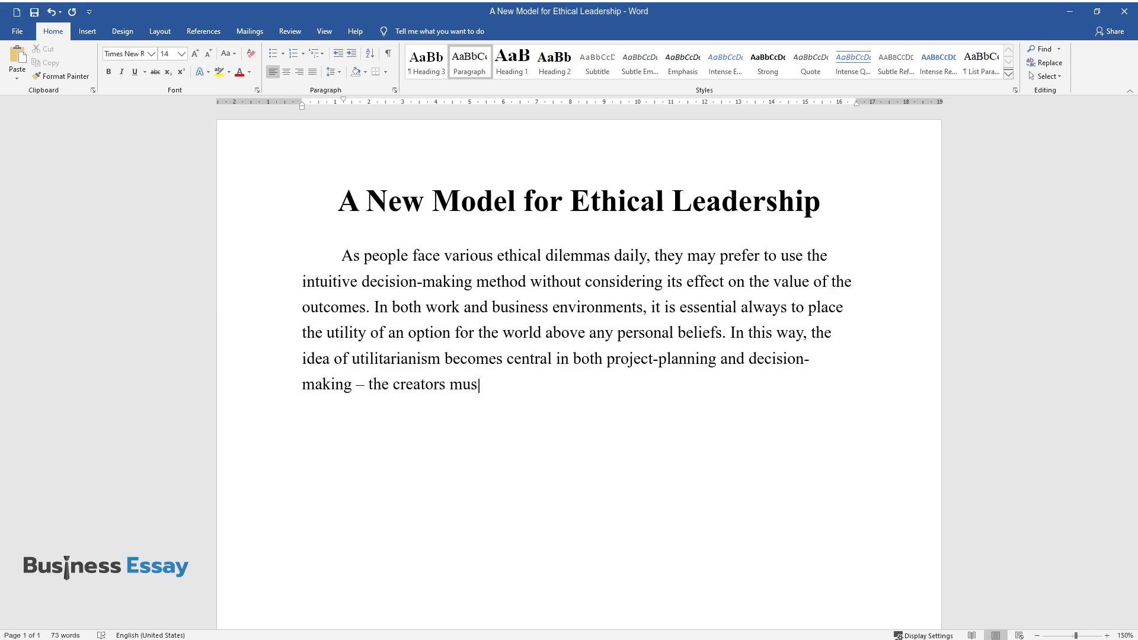
pyautogui.write('hat woul')
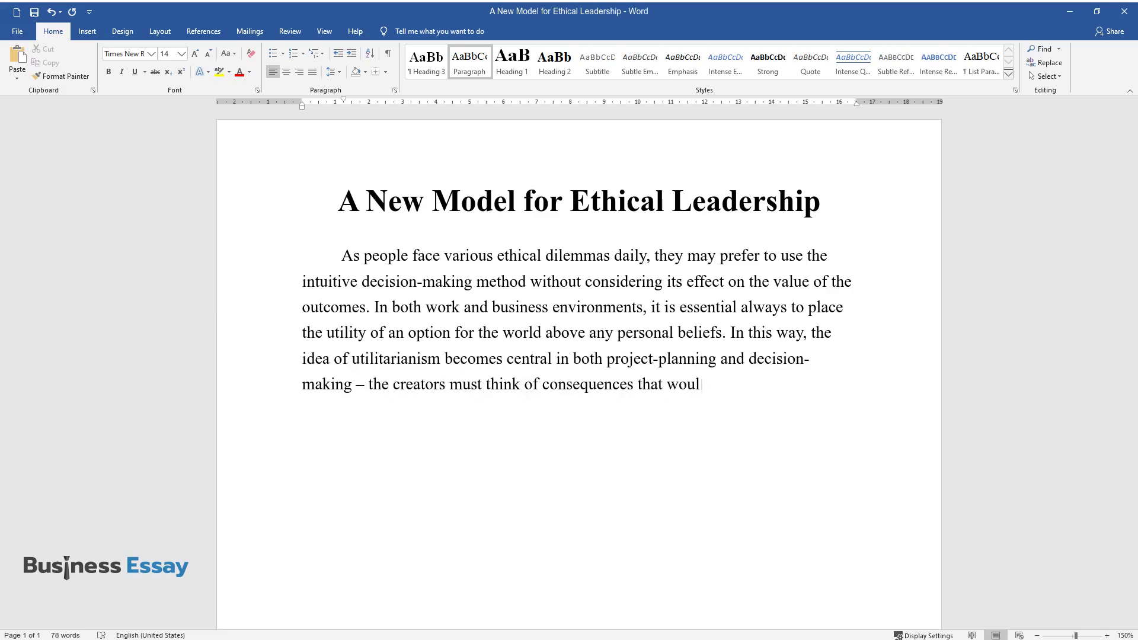
pyautogui.write('d not as much benefit them persona')
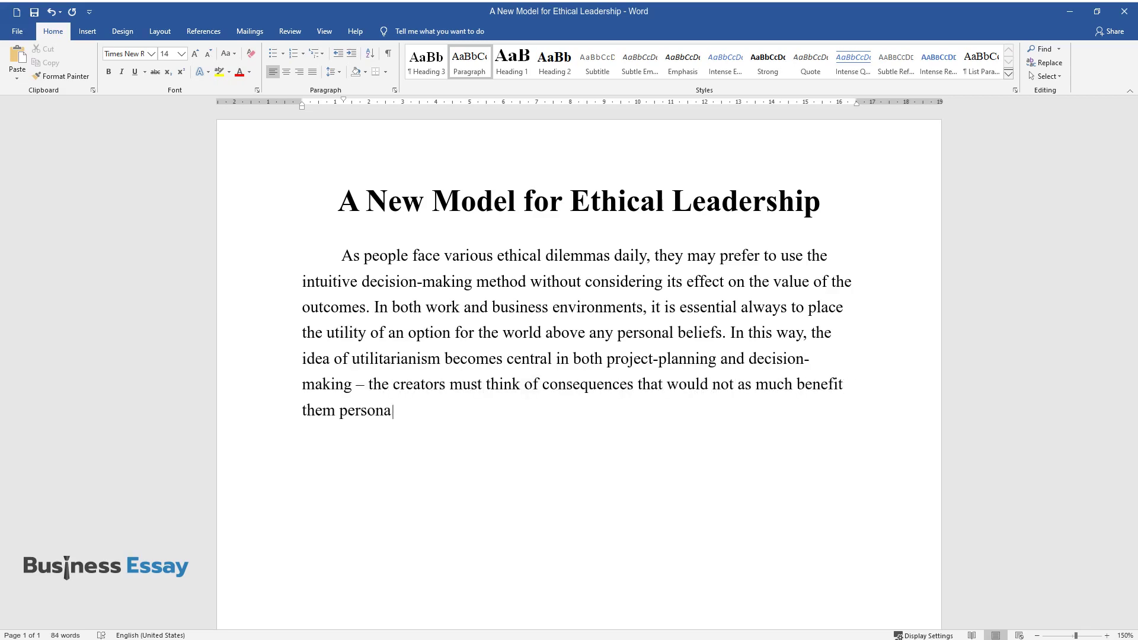
pyautogui.write('lly but instead bring more value t')
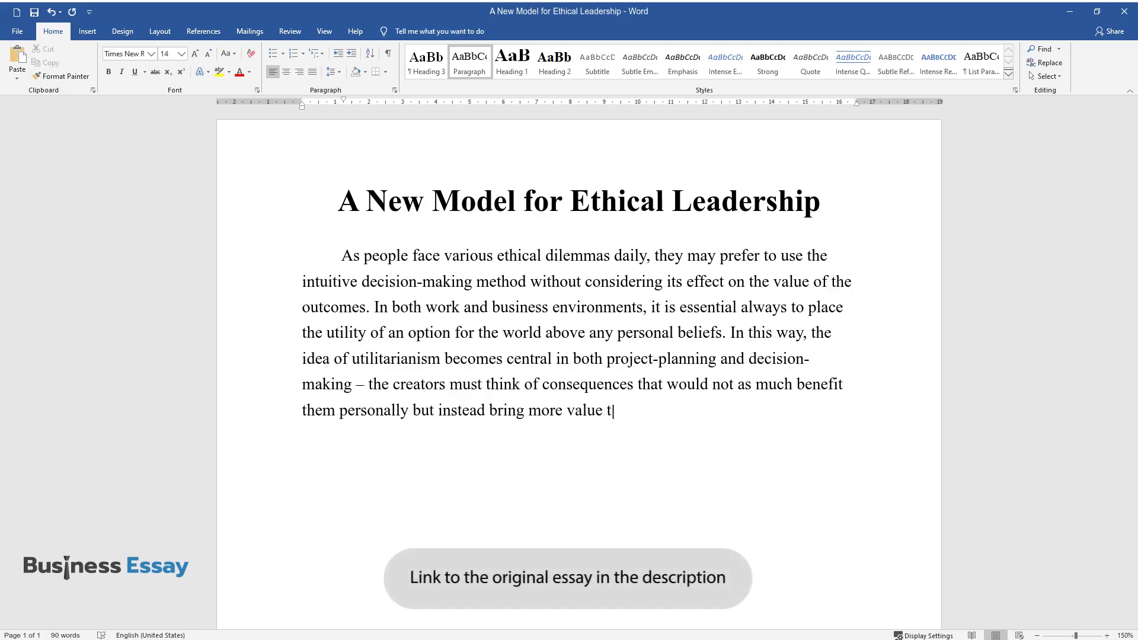
pyautogui.write('o the world. Utilitarianism is ine')
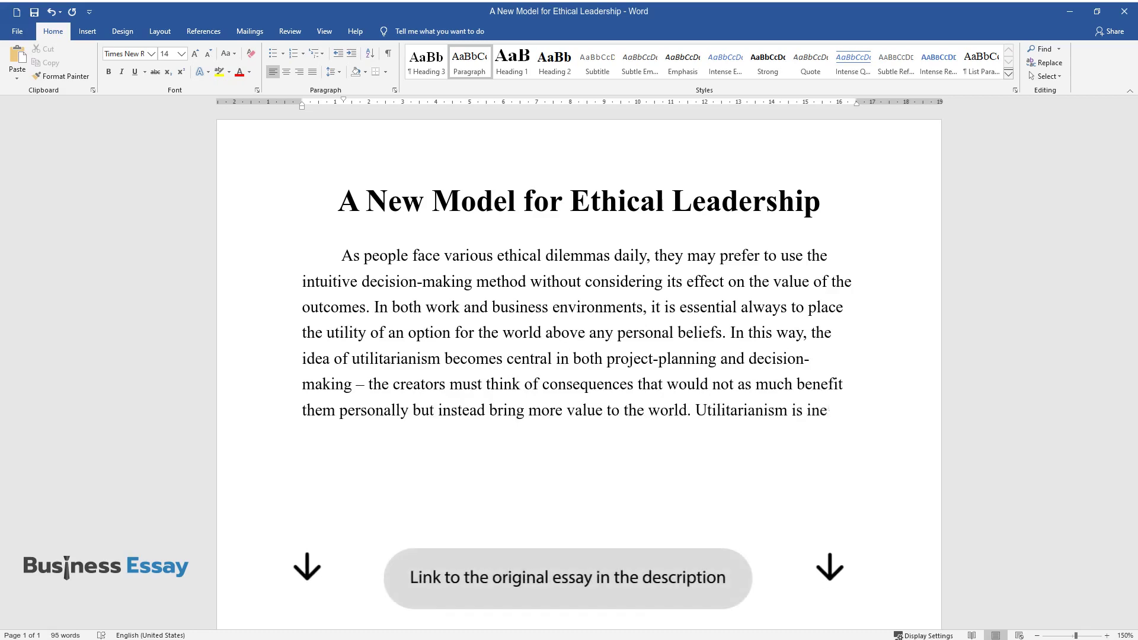
# - Write that utilitarianism is inevitably related to the deliberative system of selecting options, more objective than the intuitive system and reliant on rational ways of thinking
pyautogui.write('vitably related to the deliberativ')
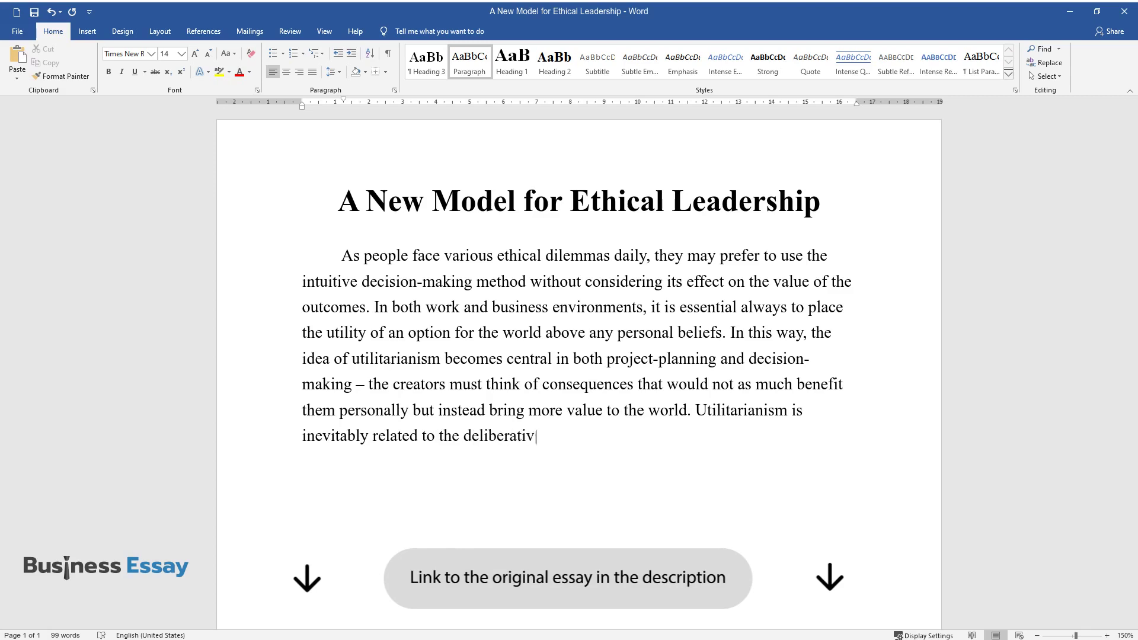
pyautogui.write('e system of selecting options, whi')
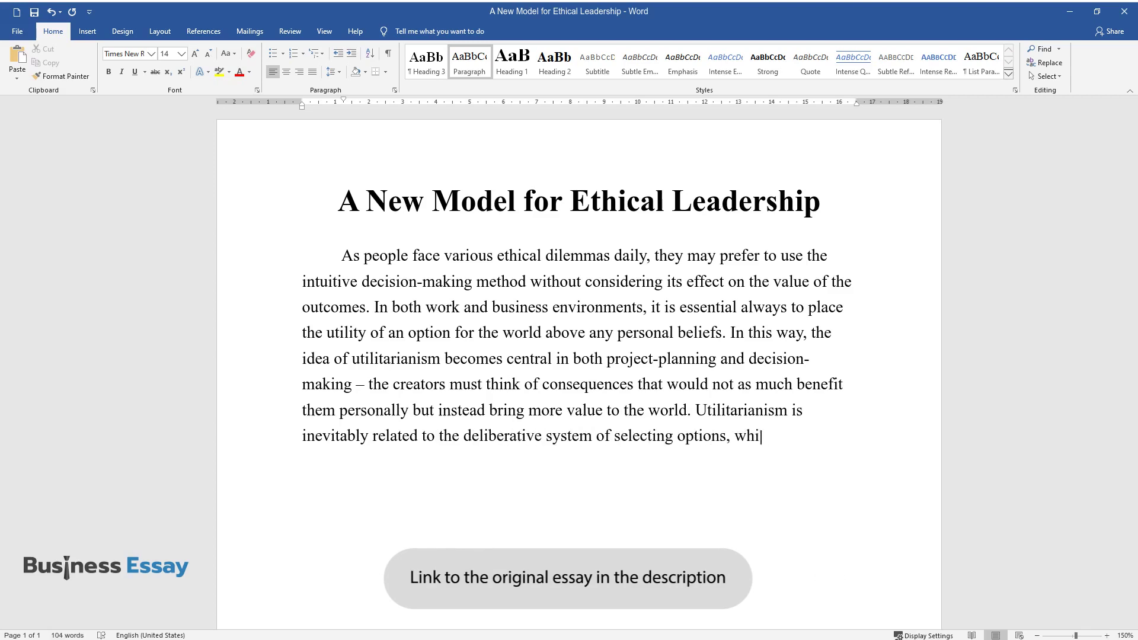
pyautogui.write('ch, contrary to the intuitive syst')
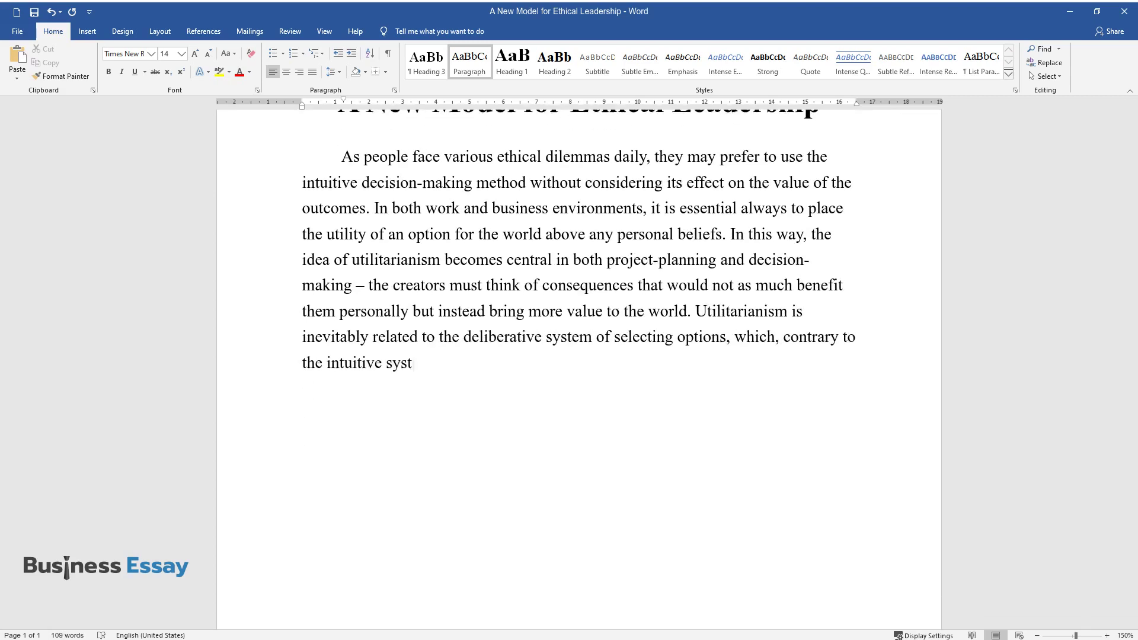
pyautogui.write('em, is a lot more objective and r')
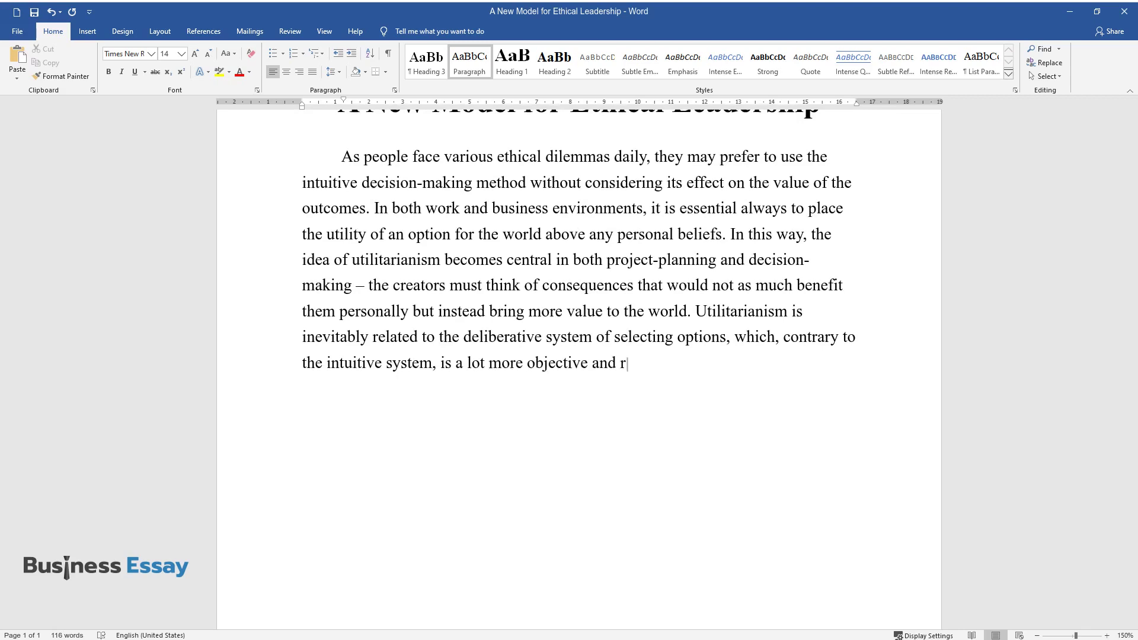
pyautogui.write('elies on rational ways of thinking')
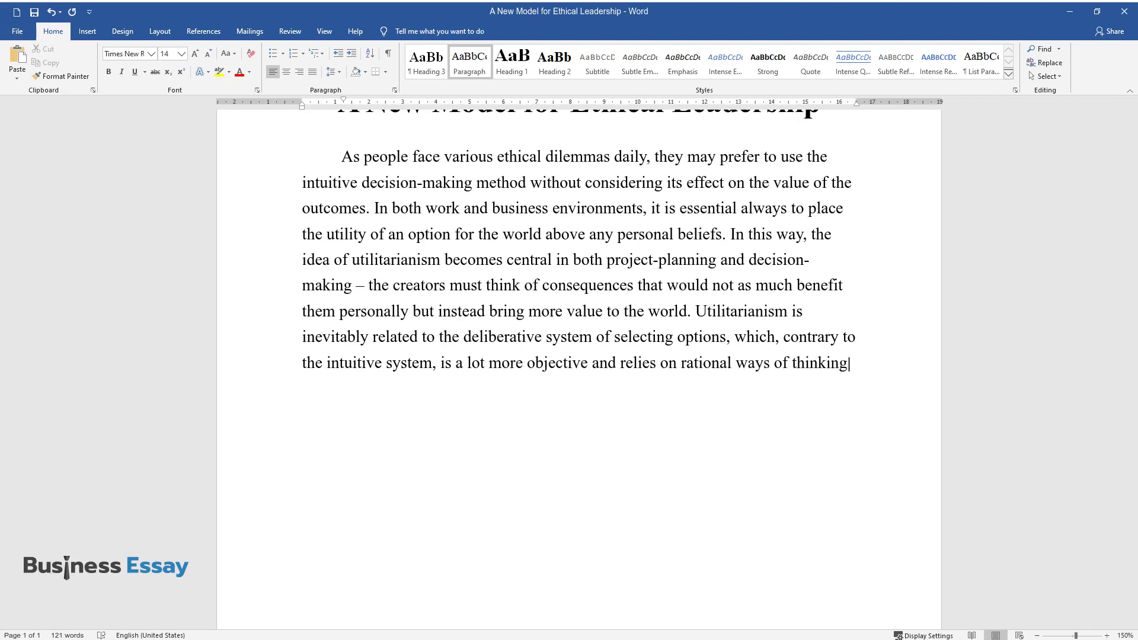
pyautogui.write('. The problem of intuitive decisio')
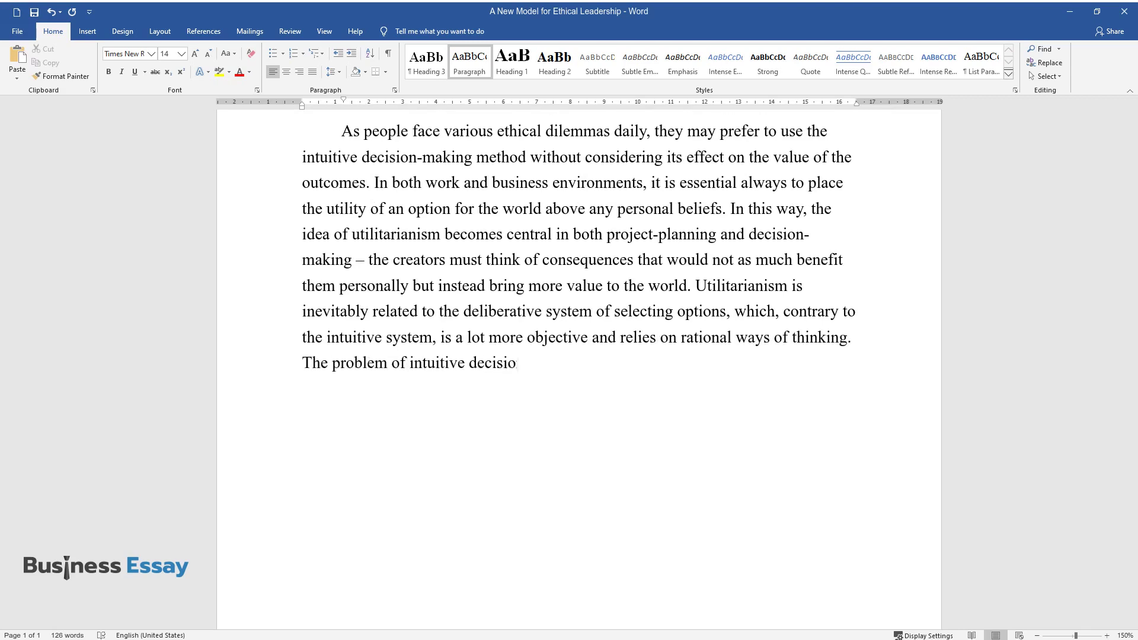
# - Describe the intuitive decision-making problem as "bounded rationality and bounded ethnicity", defining the former as personal biases that limit one's rational way of thinking
pyautogui.write('n-making is reflected in terms of ')
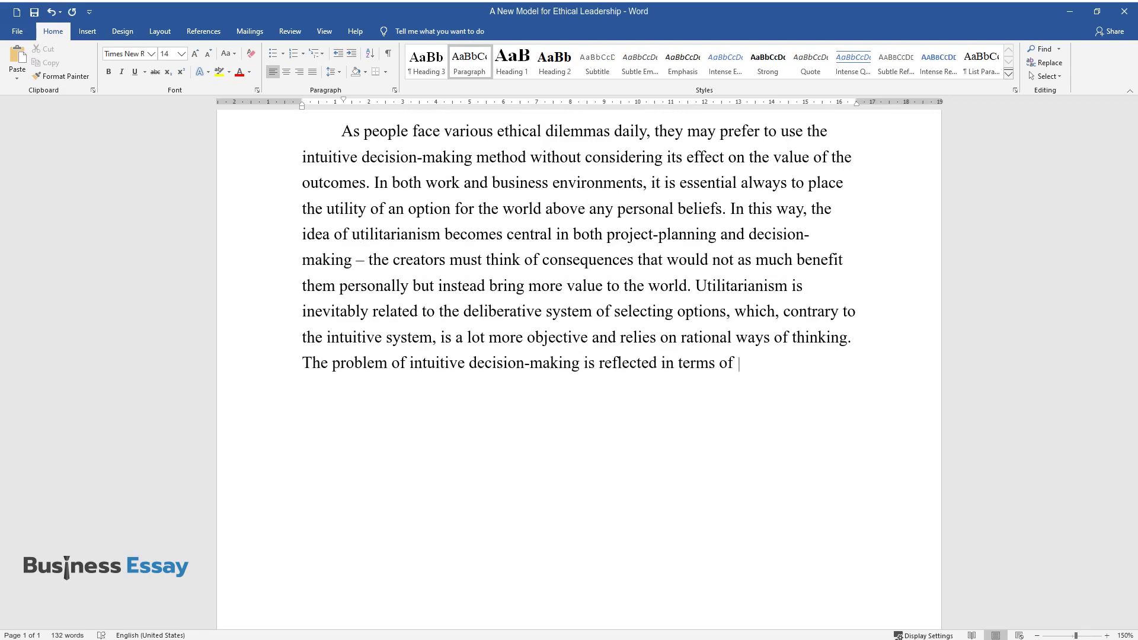
pyautogui.write('bounded rationality and bounded e')
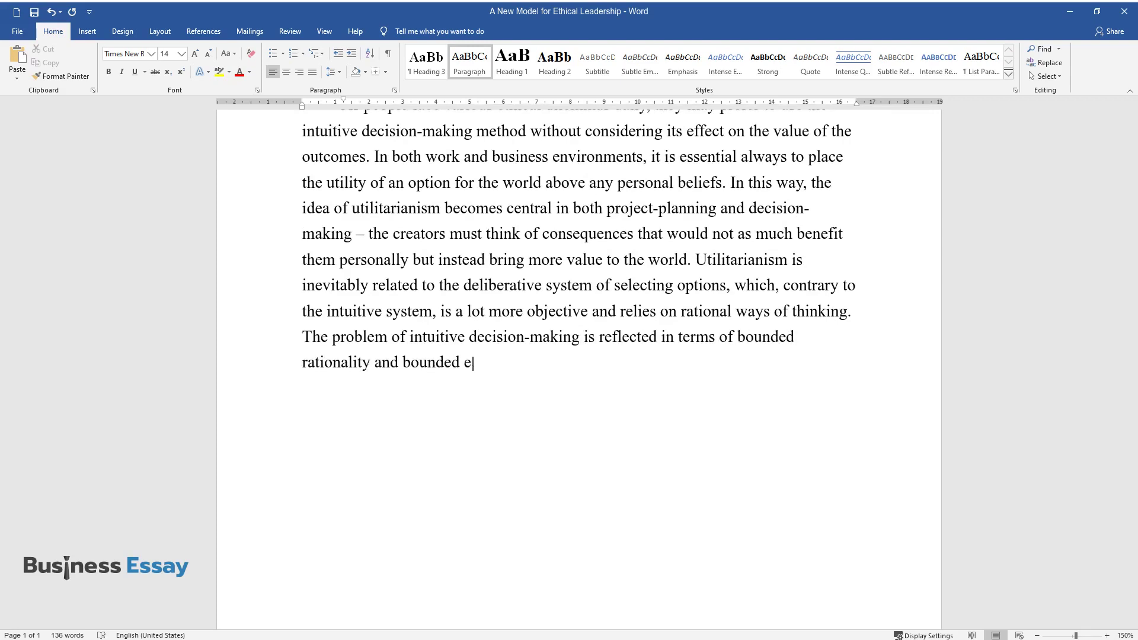
pyautogui.write('thnicity. The former concept refers')
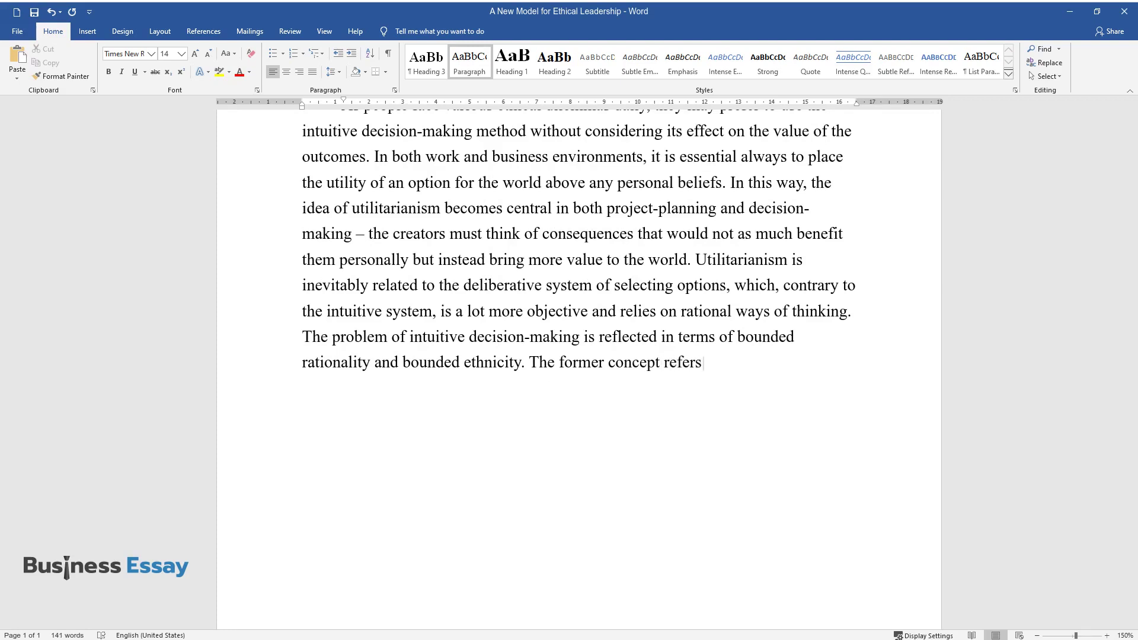
pyautogui.write(' to the personal biases that influence one')
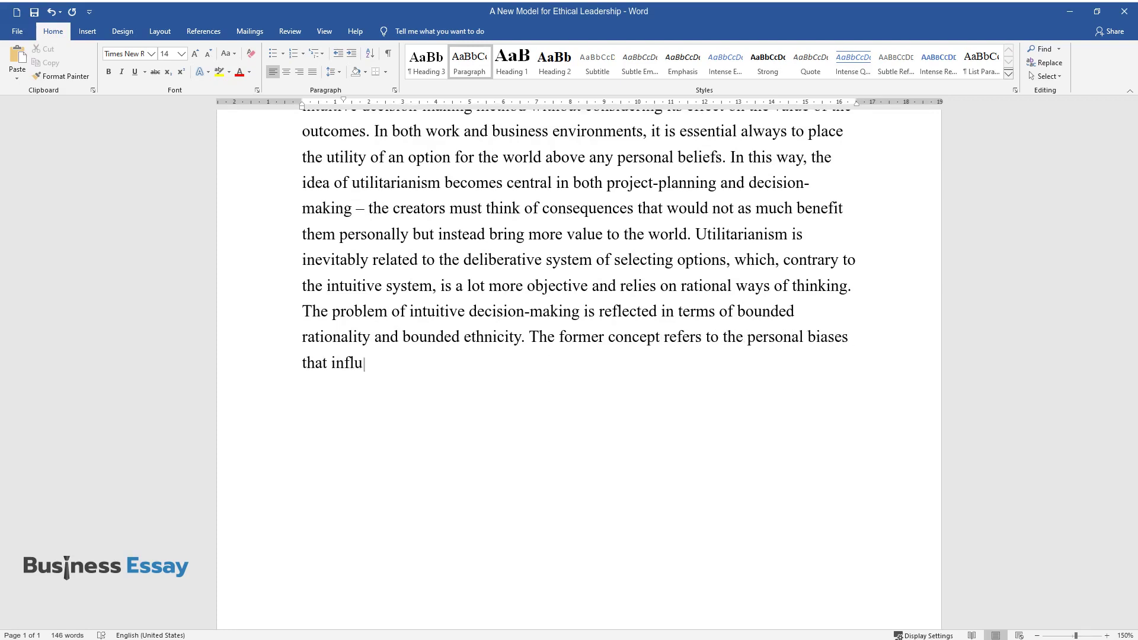
pyautogui.write("'s rational way of thinking, limiting it. Bounded e")
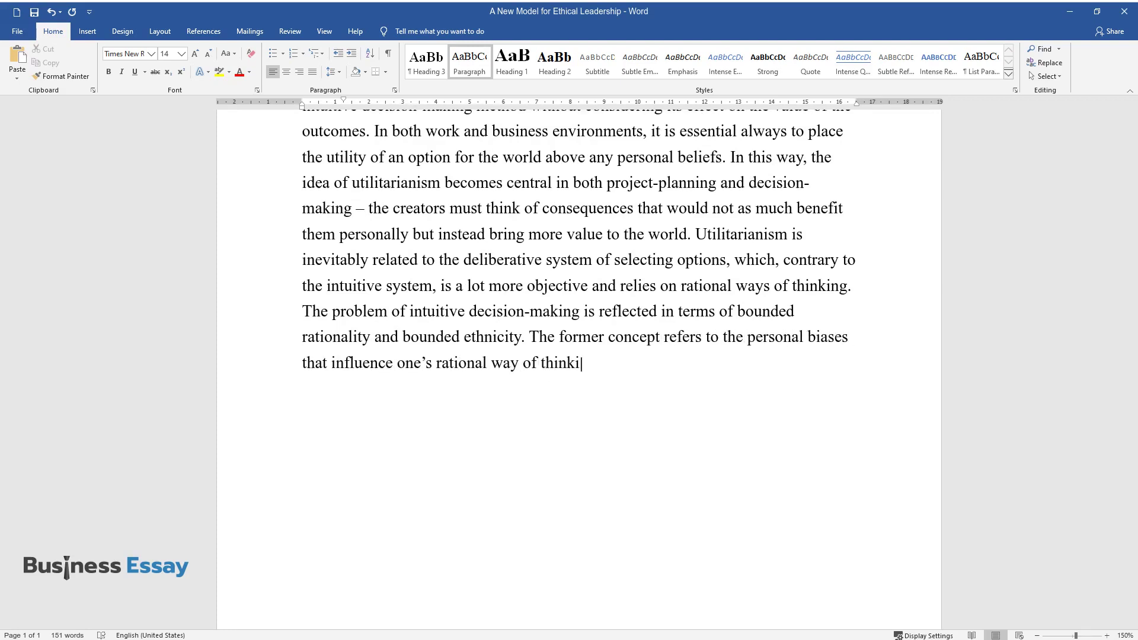
# - Write that bounded ethicality similarly explains how cognitive barriers can negatively affect people's desire to analyze objectively to make the most ethical decisions
pyautogui.write('thicality')
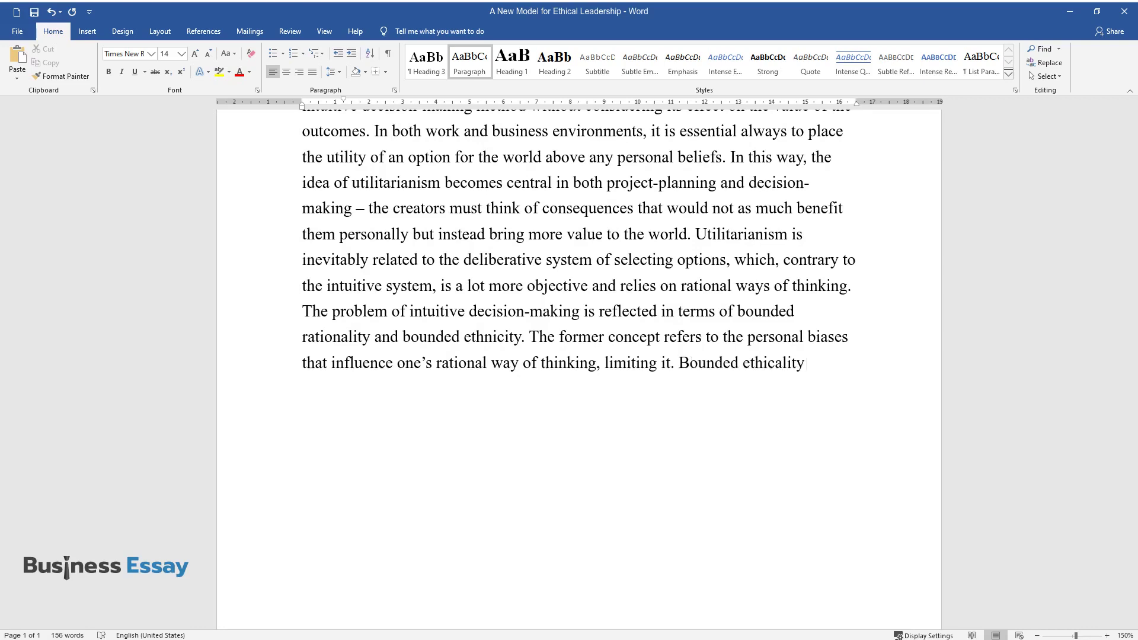
pyautogui.write(' similarly explains how cognitive')
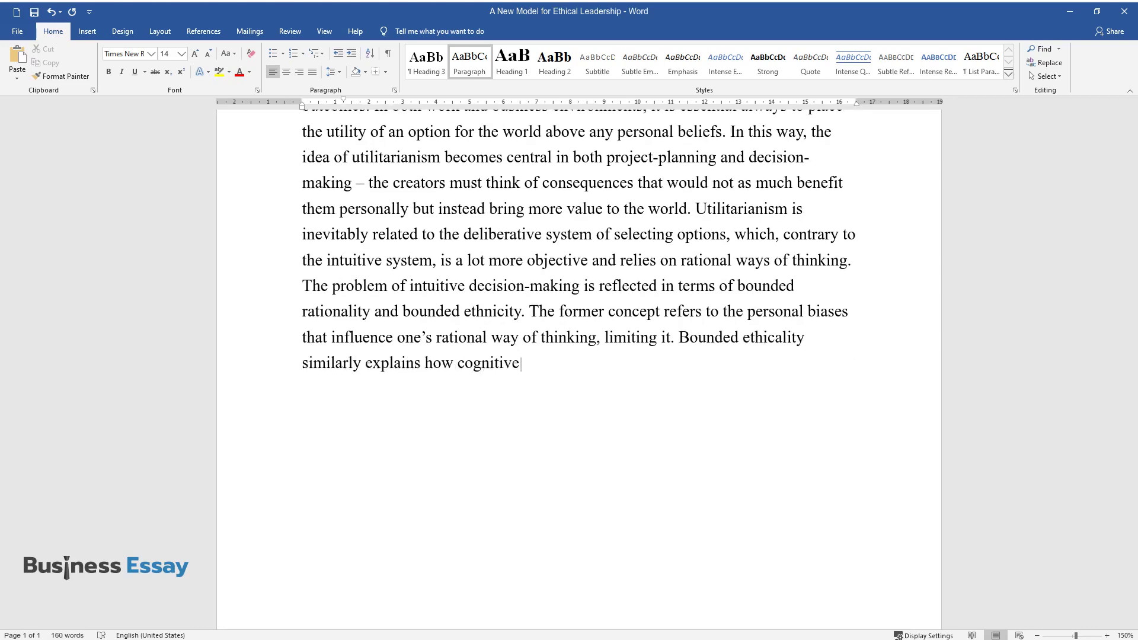
pyautogui.write(' barriers can negatively affect peo')
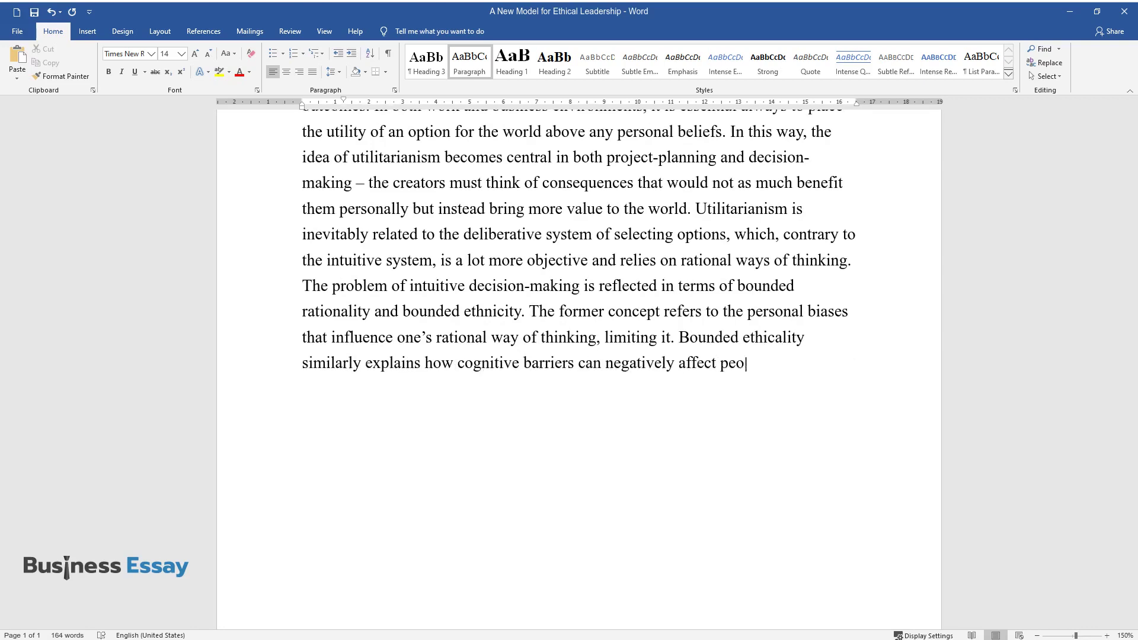
pyautogui.write("ple's desire to analyze objectively to ma")
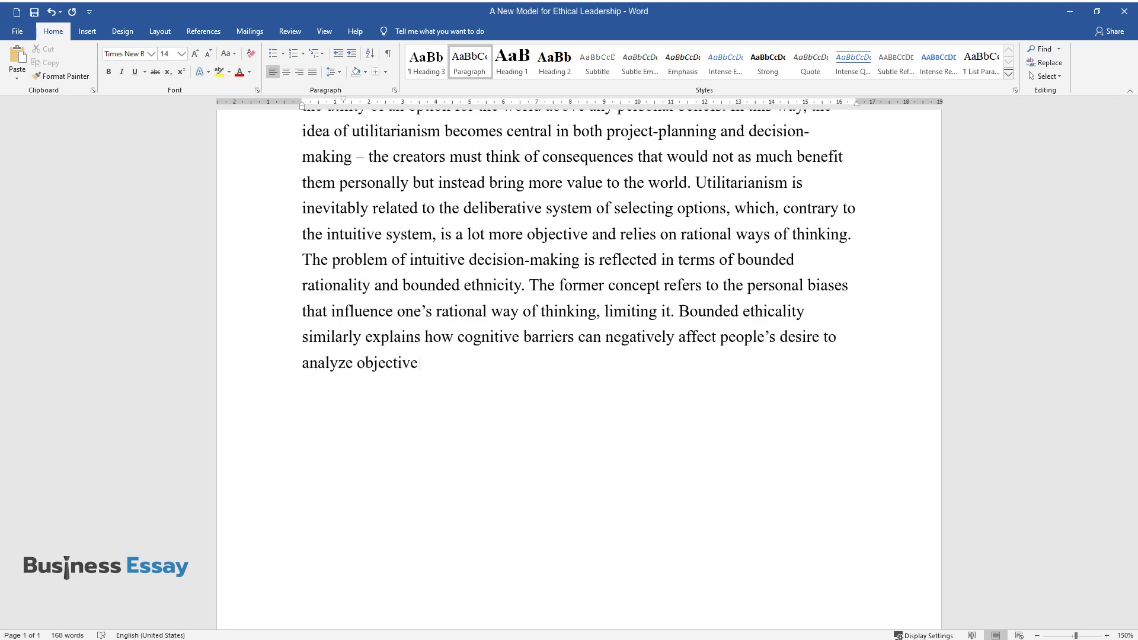
pyautogui.write('ke the most ethical decisi')
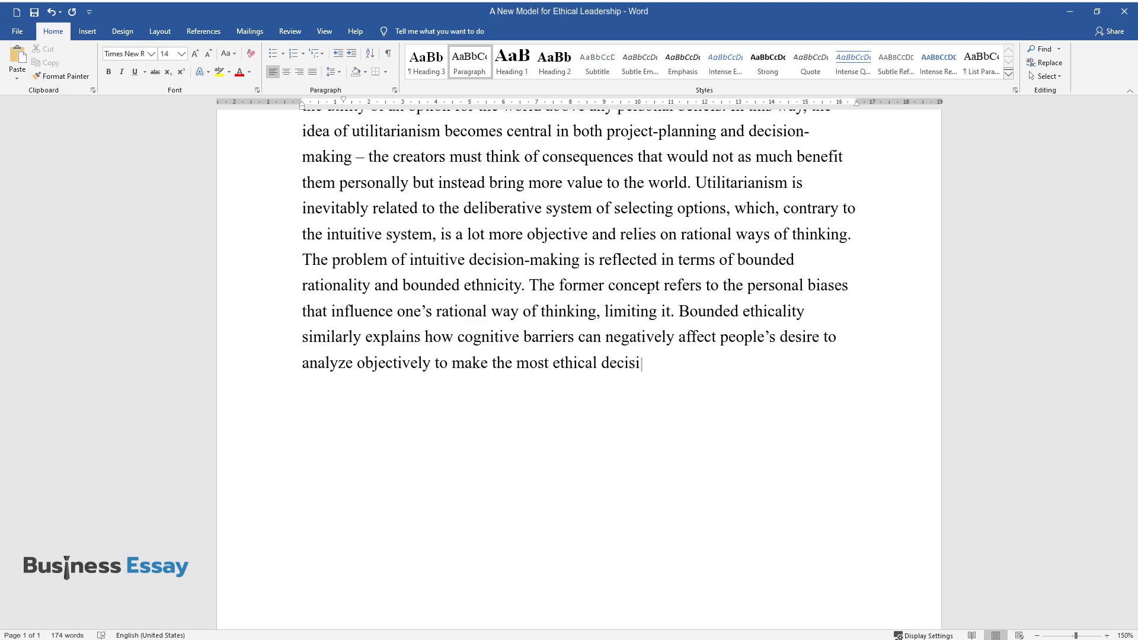
# - Add the sentence "The terms highlight the importance of integrating rational decision-making skills into company policies."
pyautogui.write('ons. The terms highlight the importance of')
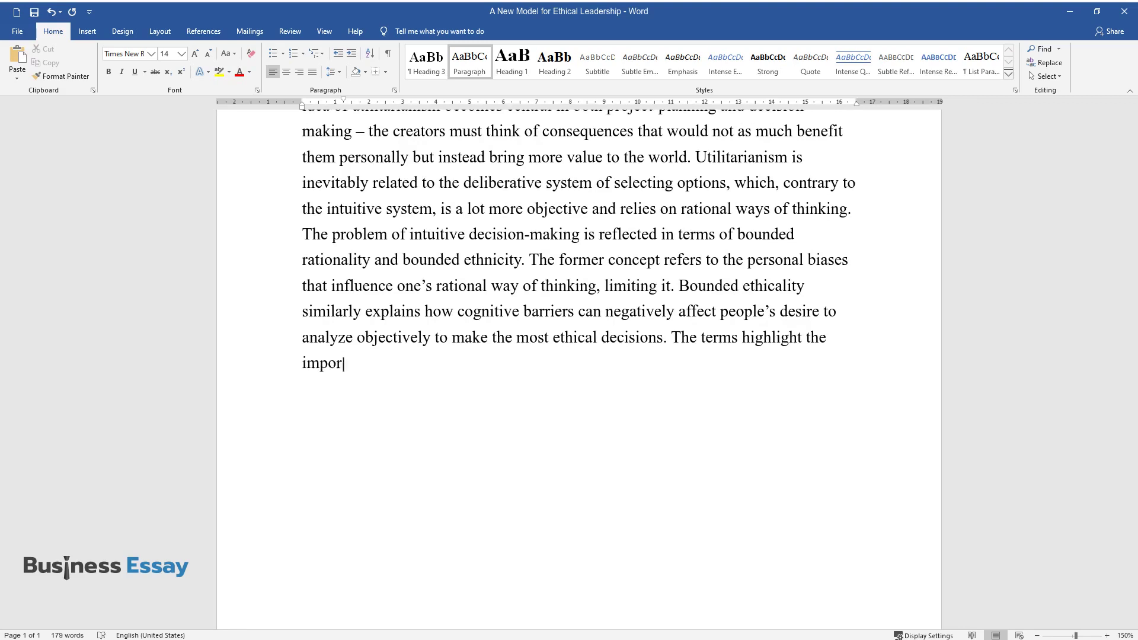
pyautogui.write(' integrating rational deci')
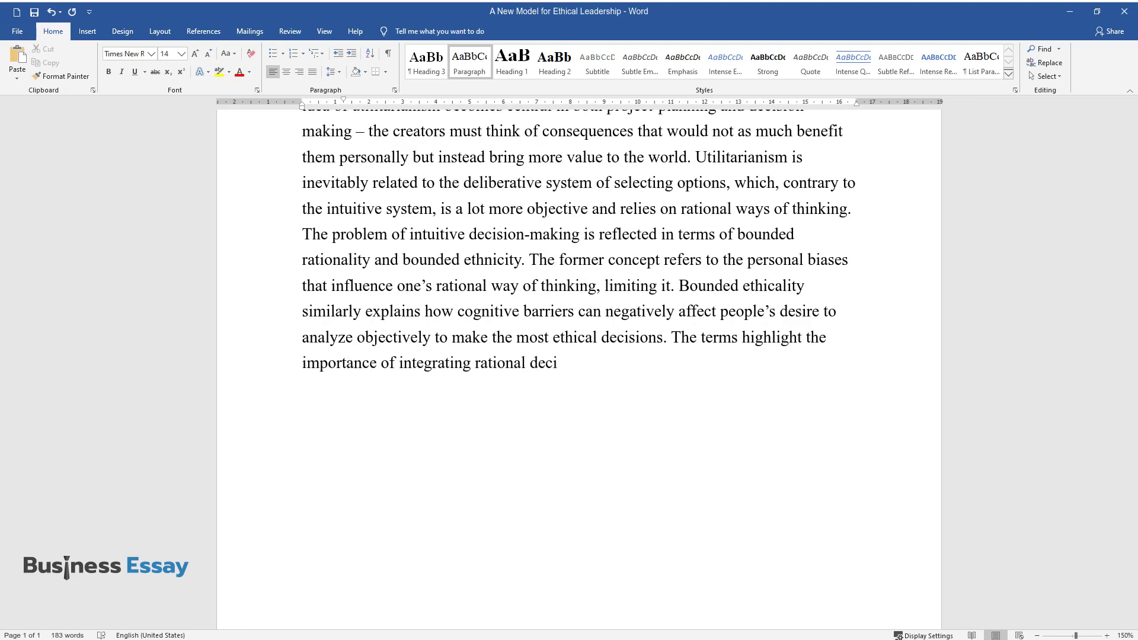
pyautogui.write('sion-making skills into company po')
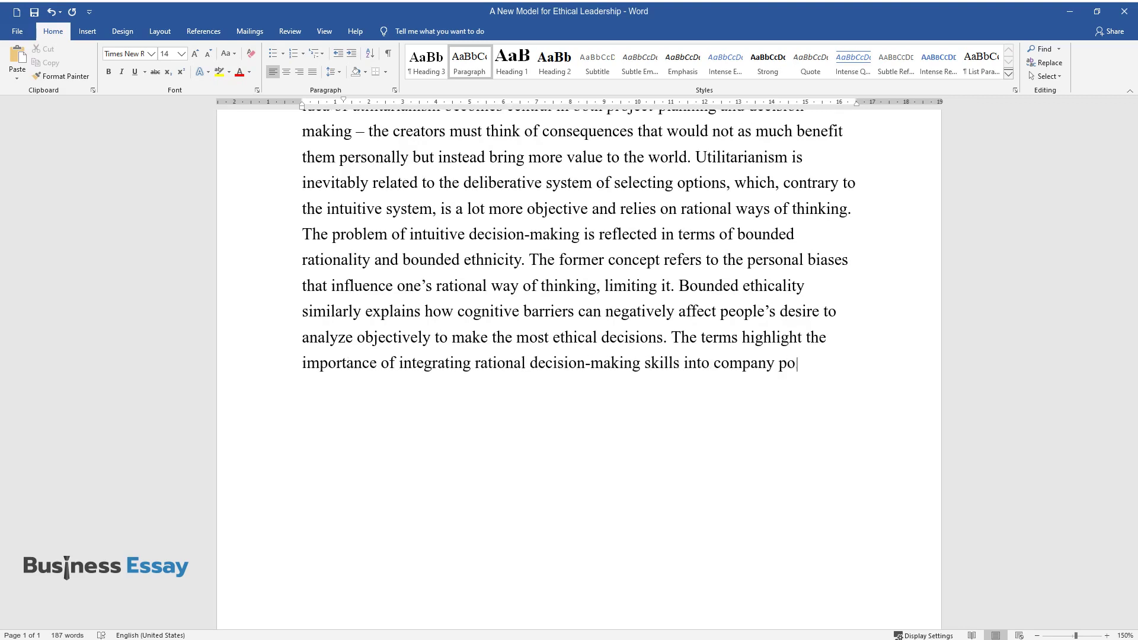
# - Add the sentence "Of course, even the theory of utilitarianism has limitations while offering more valuable decisions."
pyautogui.write('licies. Of course, even the theory of utili')
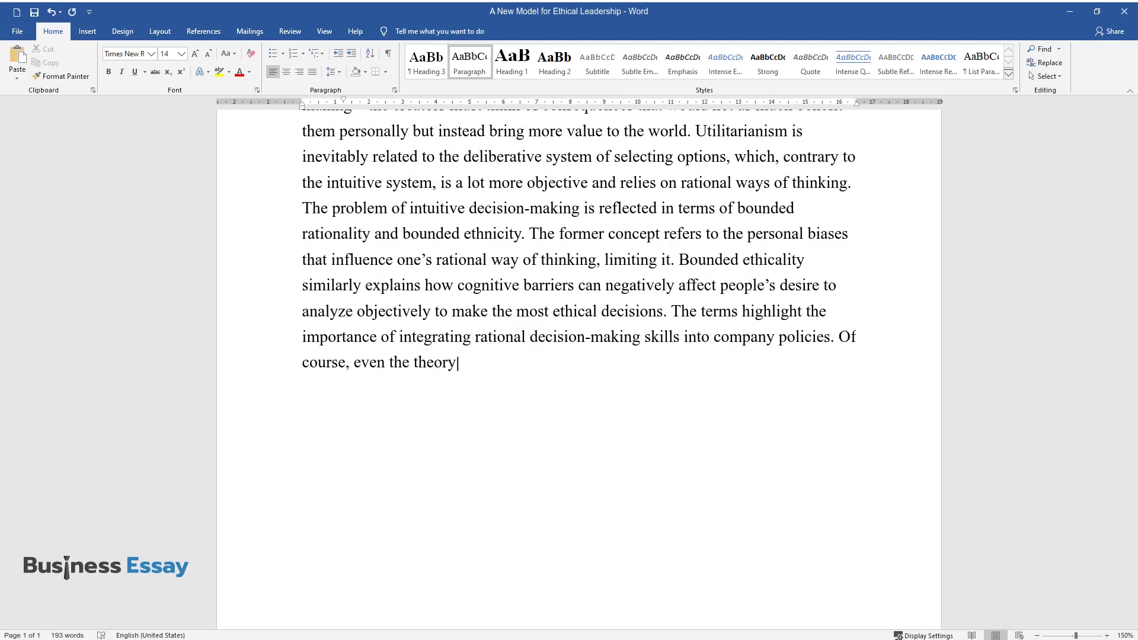
pyautogui.write('tarianism has limitations')
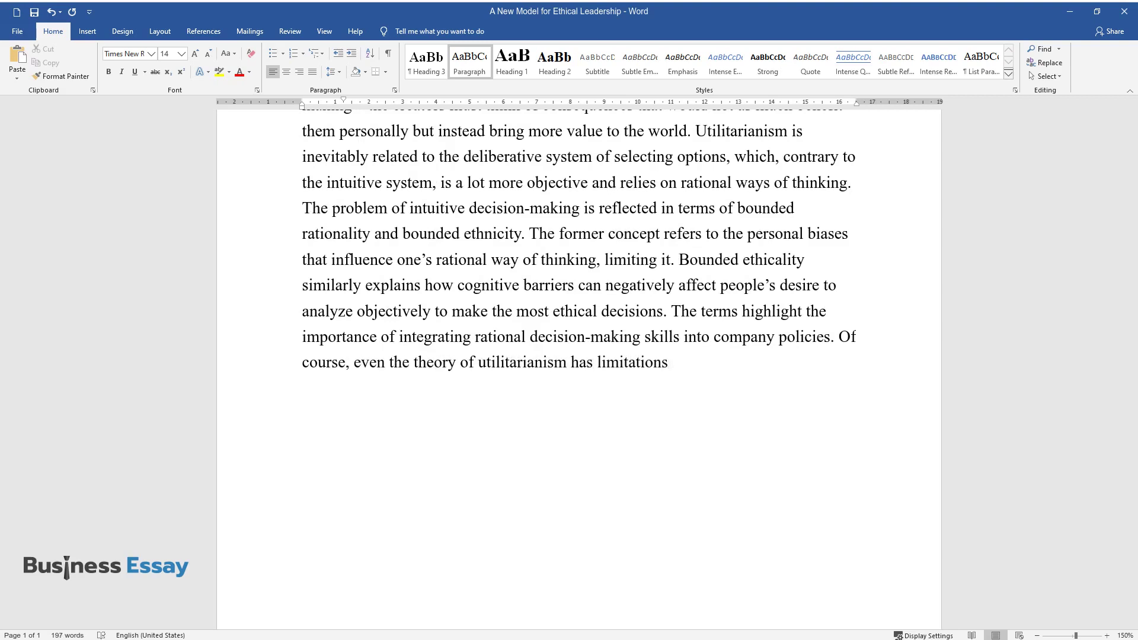
pyautogui.write(' while offering more valuable decisions. If a compa')
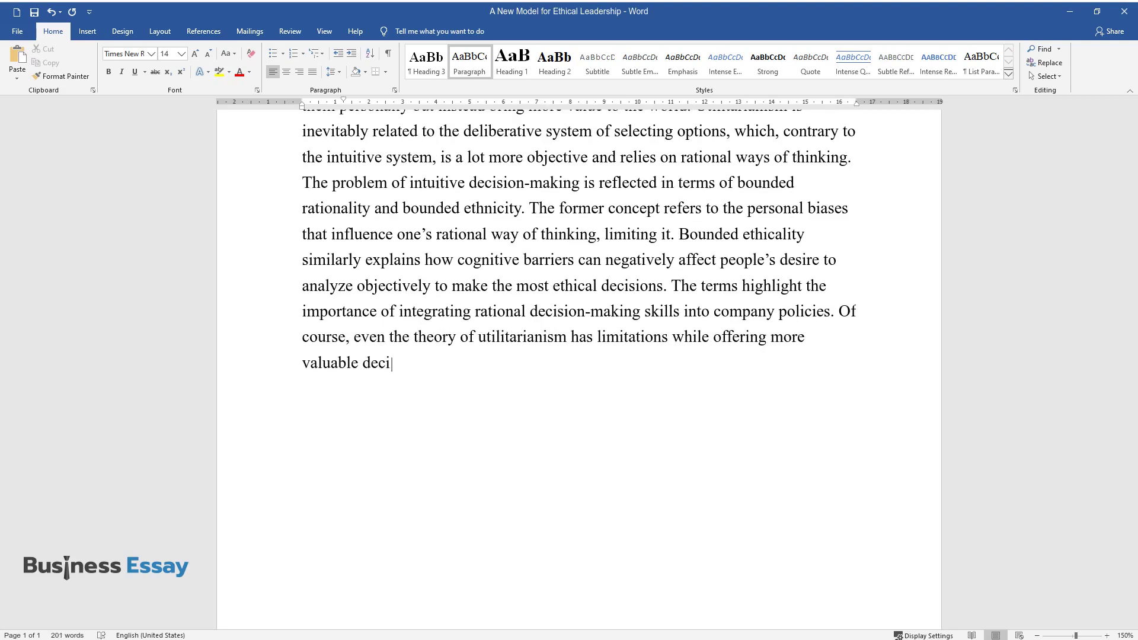
# - Write that a company blindly following its principles without regard to sensitive details risks losing clients to companies that seem more inclusive, even with less valuable products
pyautogui.write('ny blindly follo')
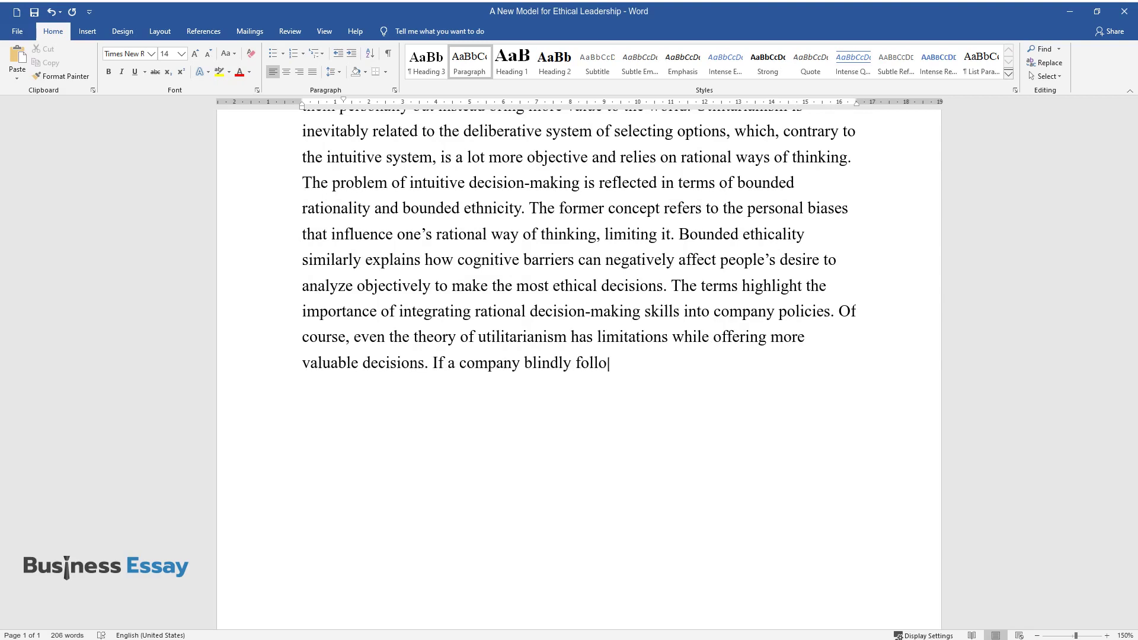
pyautogui.write('ws its principles without regard t')
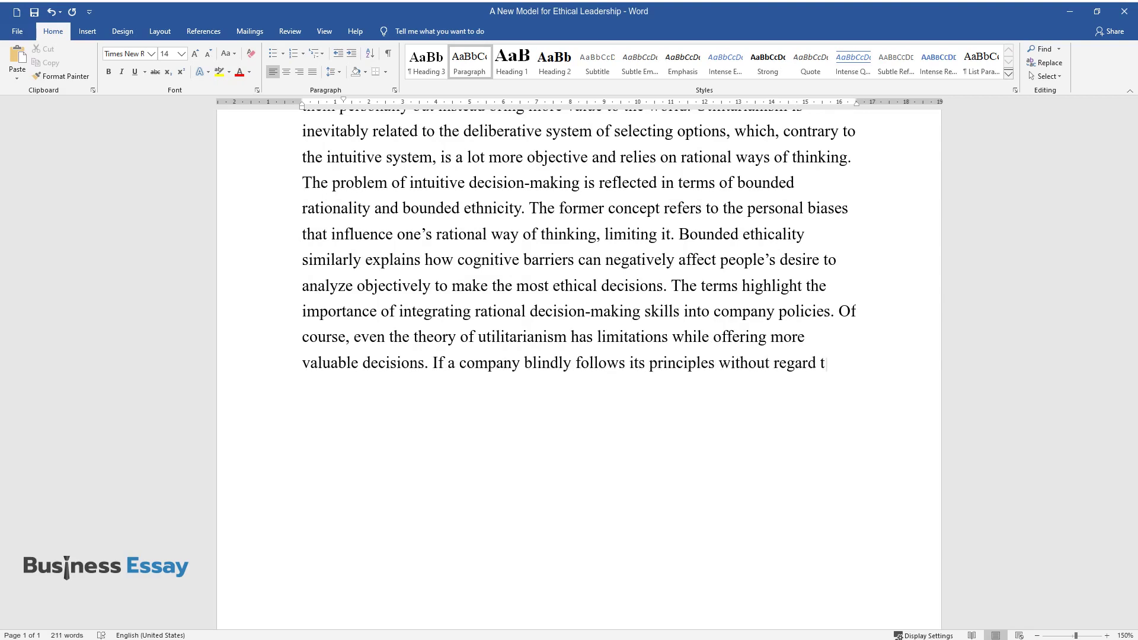
pyautogui.write('o sensitive details, it risks losi')
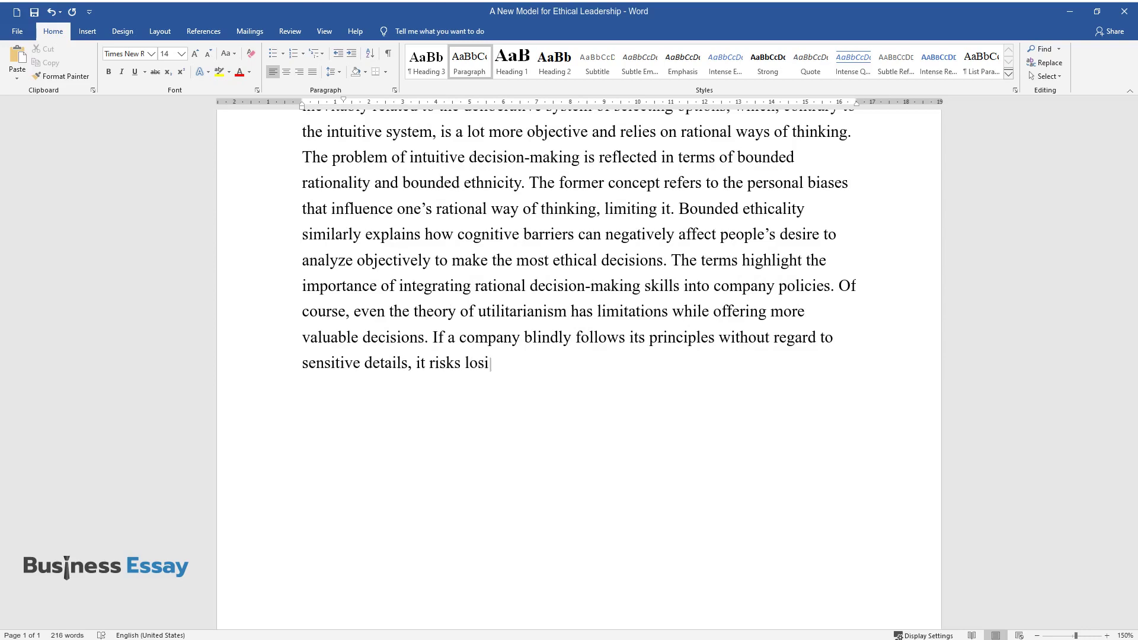
pyautogui.write('ng clients to companies that seem to be more inclusive, eve')
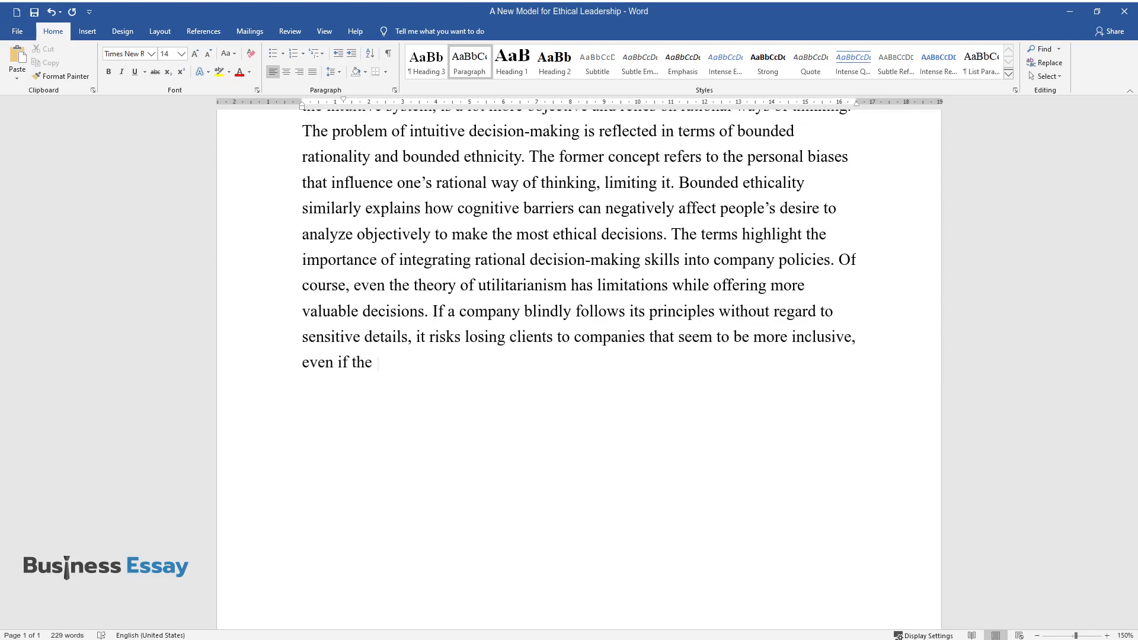
pyautogui.write('n if the latter provides less valuable prod')
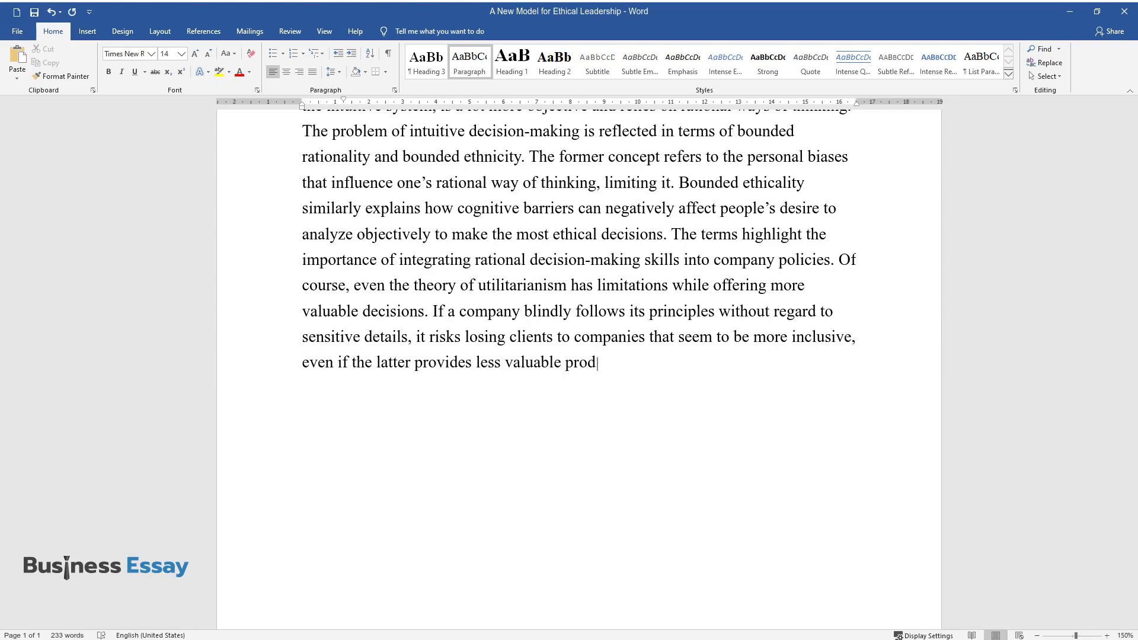
# - End the paragraph with the sentence that, value and ethics being linked so closely, increased use of the mentioned principles will improve ethical outcomes as well
pyautogui.write('ucts. Still, as the concepts of va')
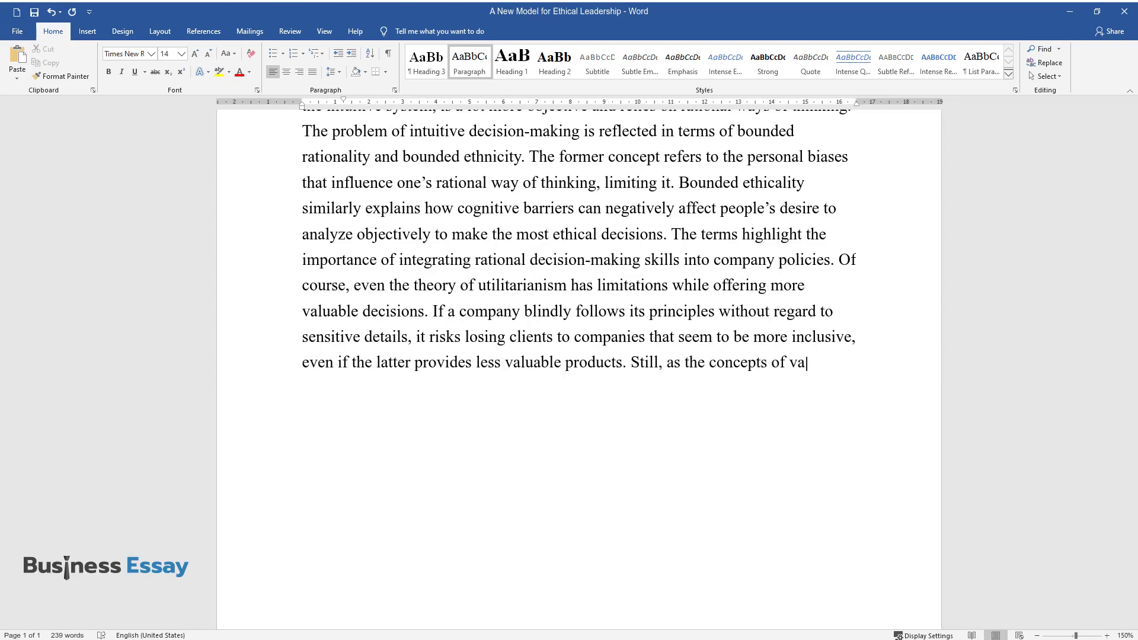
pyautogui.write('lue and ethics are linked so close')
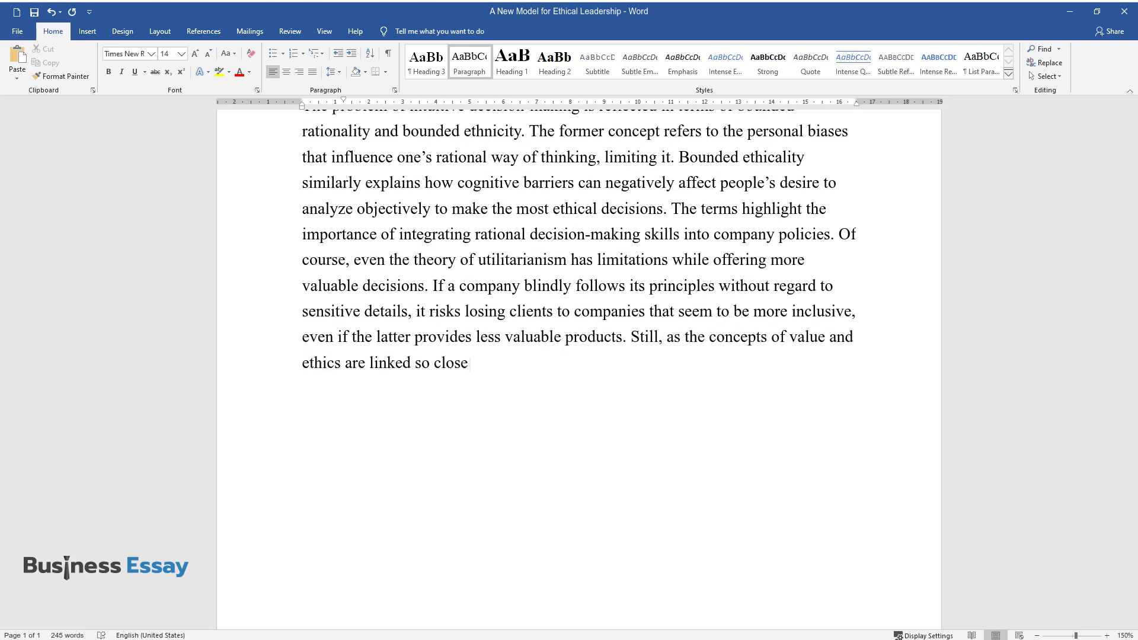
pyautogui.write('ly, with increased use of the ment')
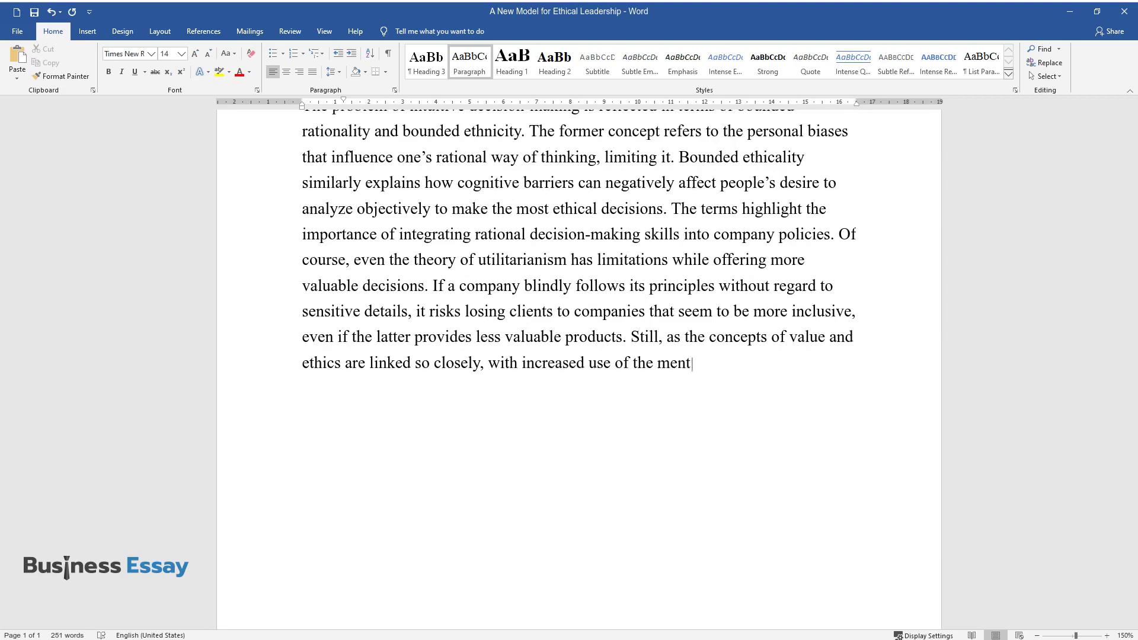
pyautogui.write('ioned principles, ethical outcome')
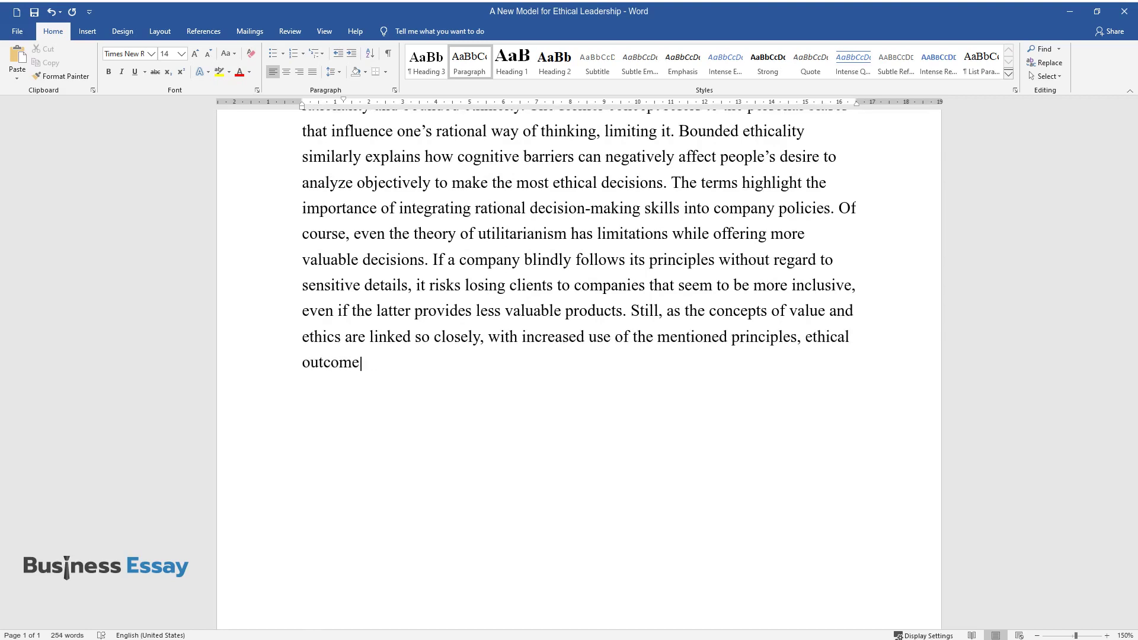
pyautogui.write('s will improve as well.')
# - Start a paragraph on promoting utility through leaders' positive influence, with heads of whole societies opting for more useful options instead of ones benefiting them personally
pyautogui.press('Return')
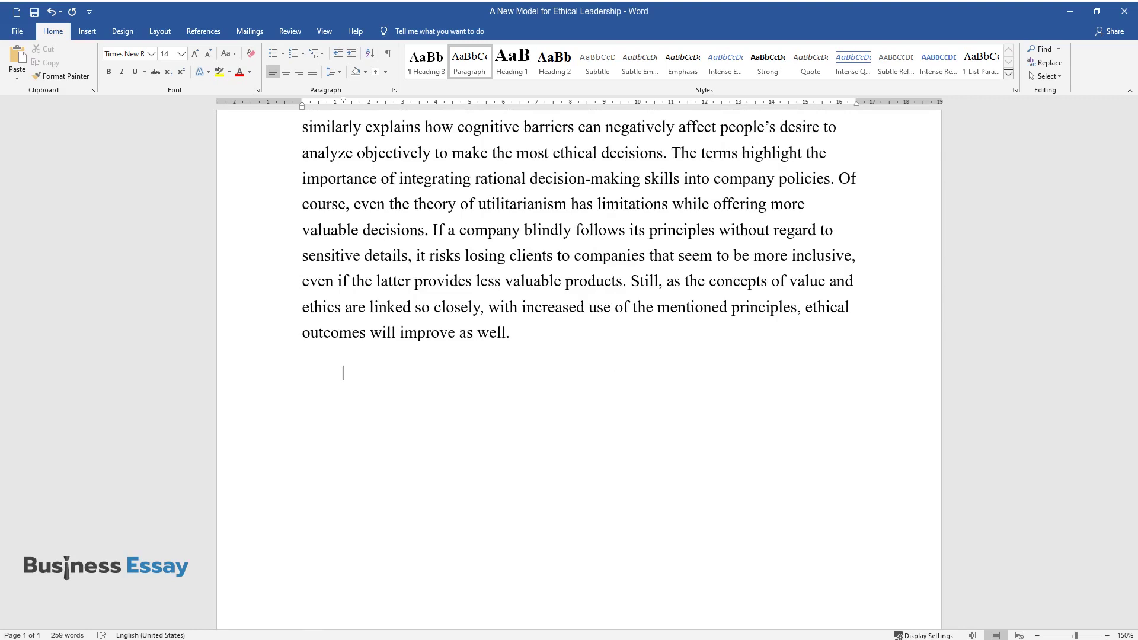
pyautogui.write('One of the ways utility can')
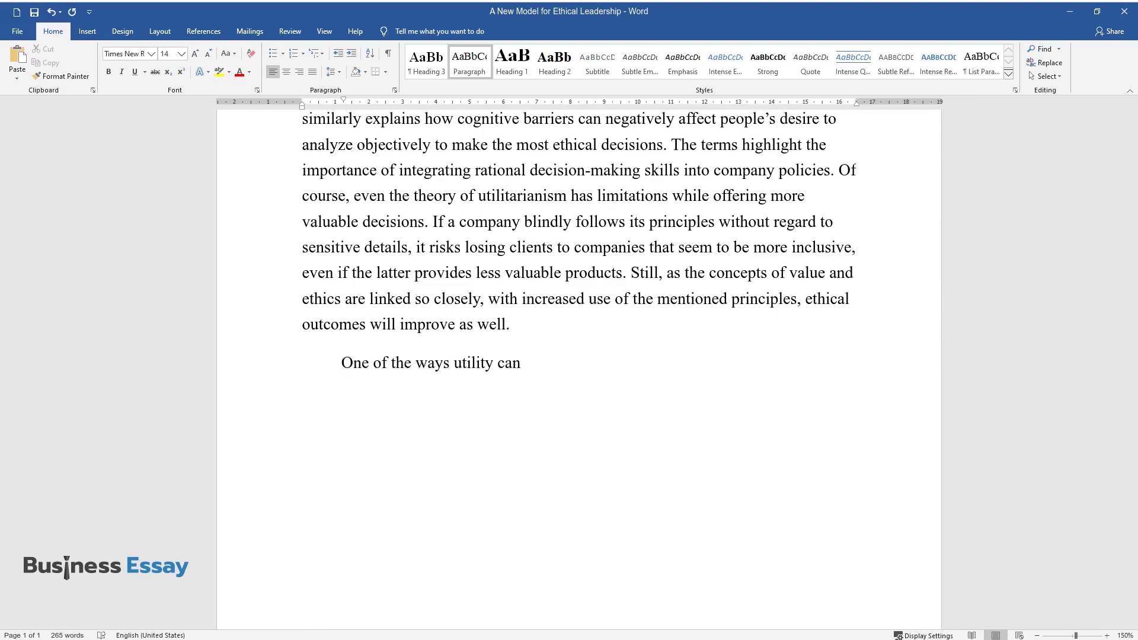
pyautogui.write(' be promoted is through the positive')
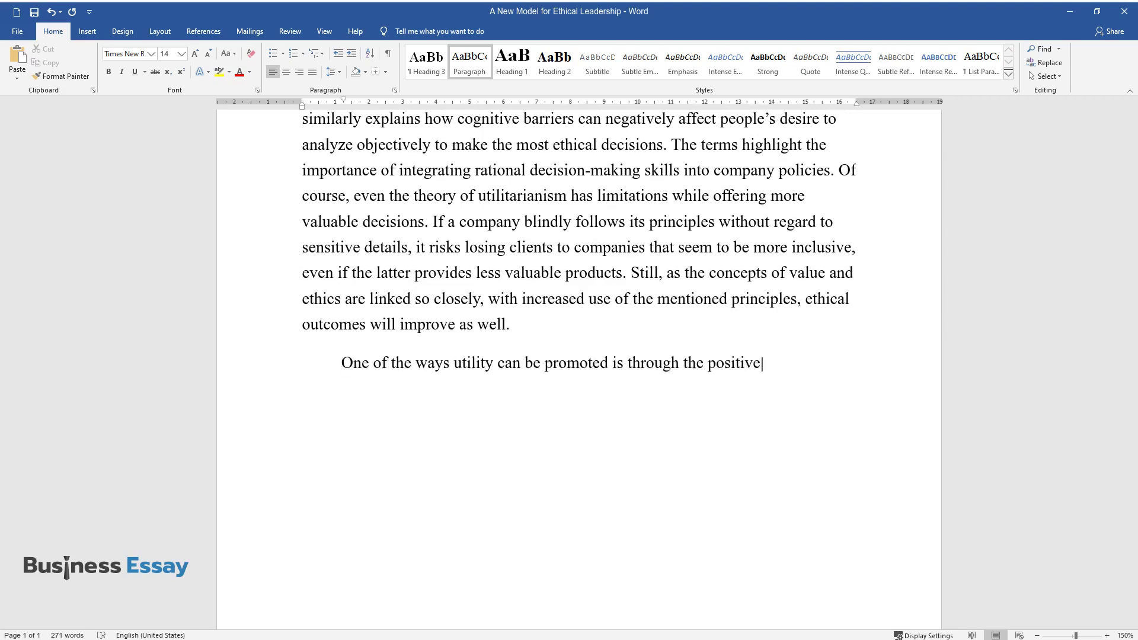
pyautogui.write(' influence of leaders. As heads of')
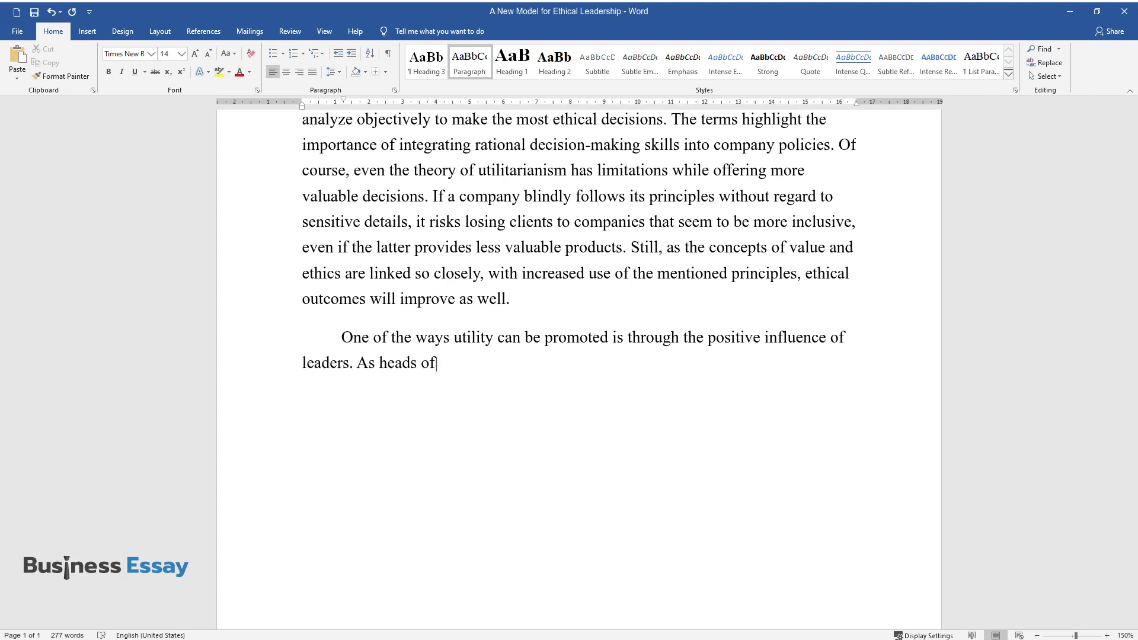
pyautogui.write(' whole societies, leaders can demon')
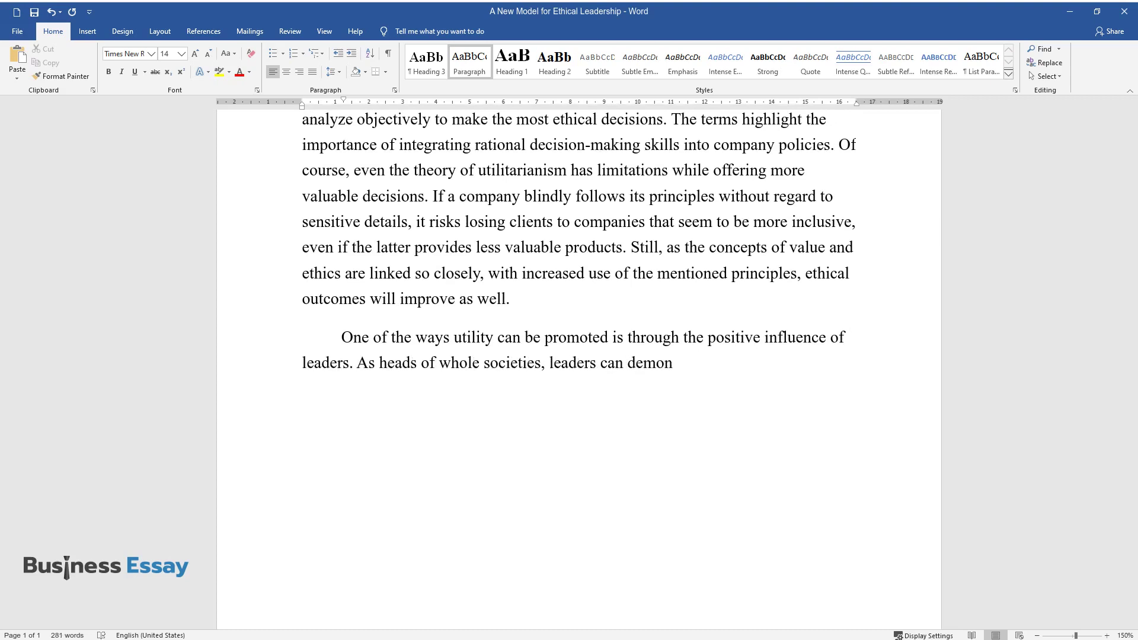
pyautogui.write('strate opting for more useful options inste')
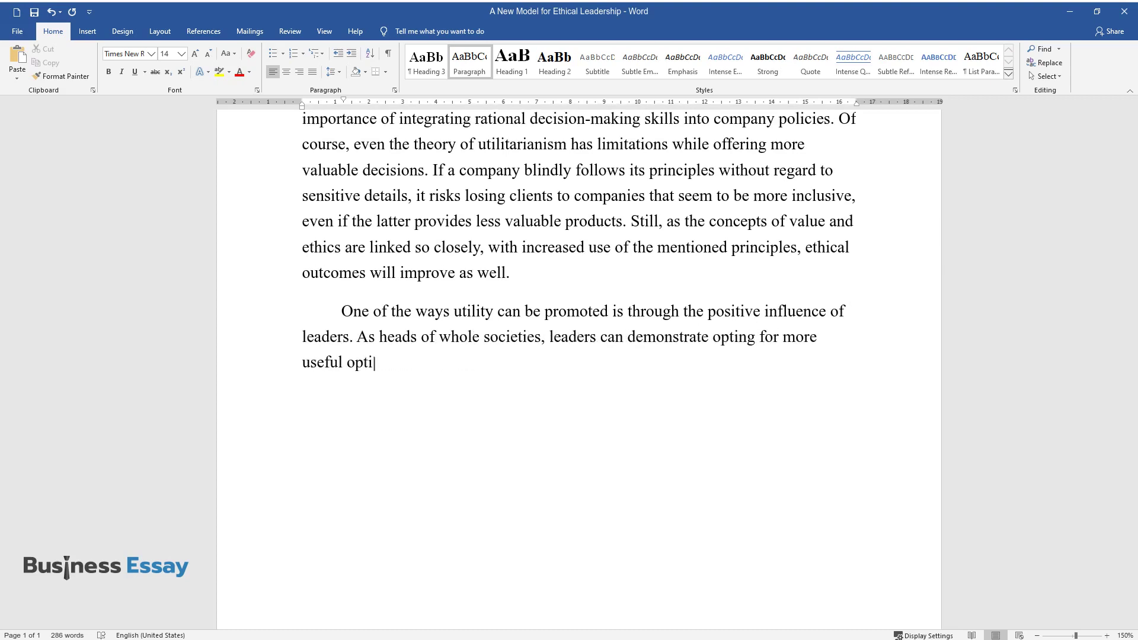
pyautogui.write('ad of the ones that benefi')
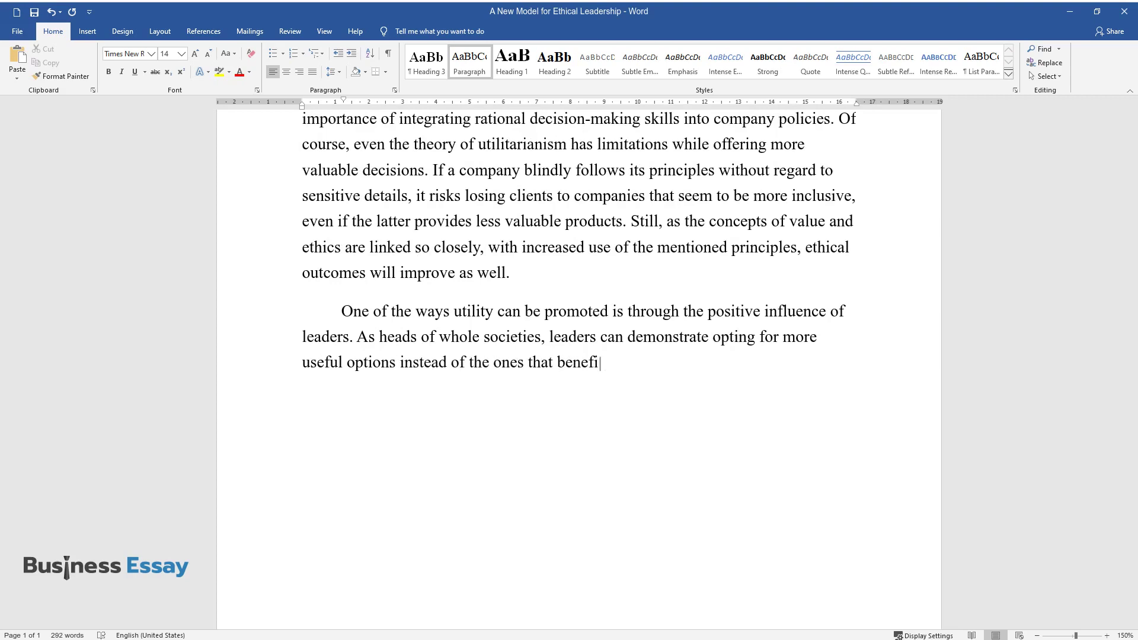
# - Add the sentence "This learning outcome accentuates the essential role of leaders and further explains the main objective of utilitarianism."
pyautogui.write('t them personally. This learning o')
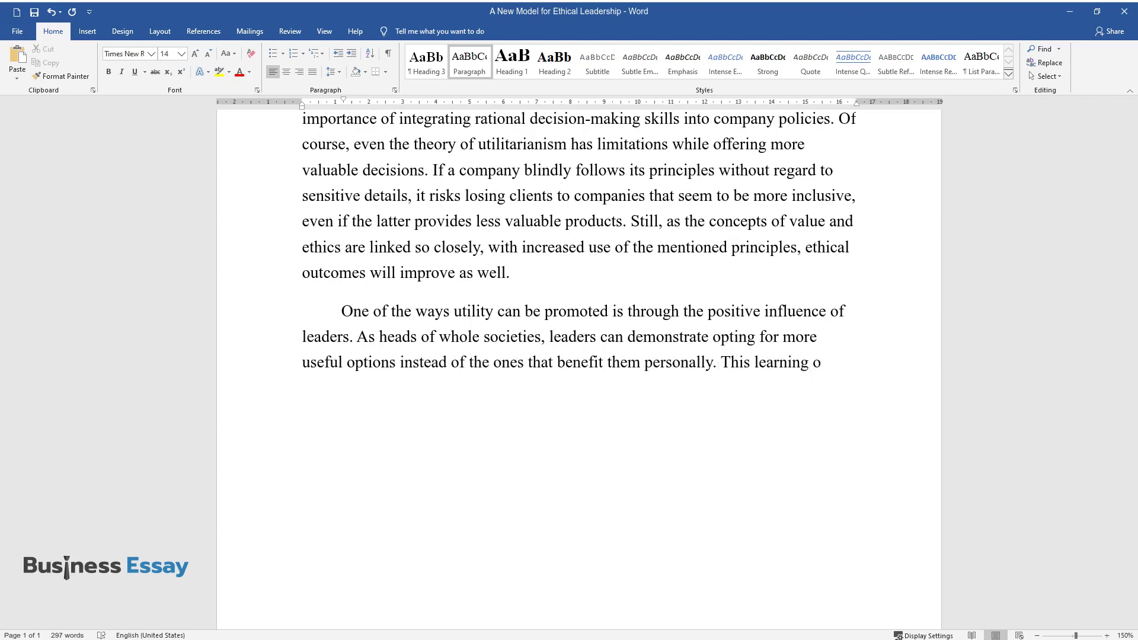
pyautogui.write('utcome accentuates the essential r')
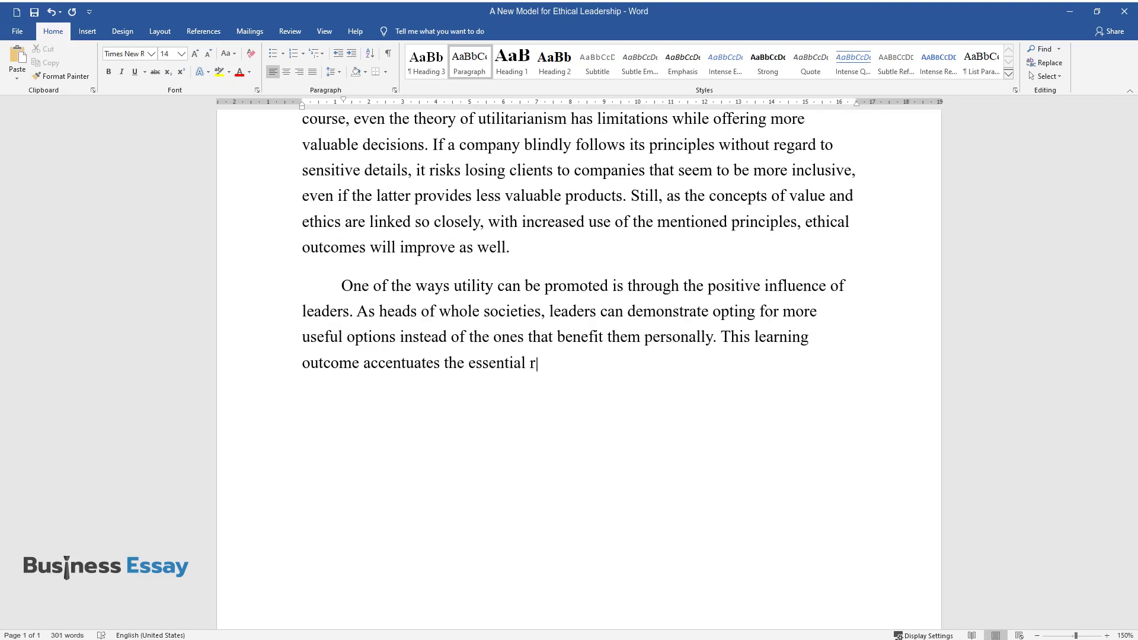
pyautogui.write('ole of leaders and further explains')
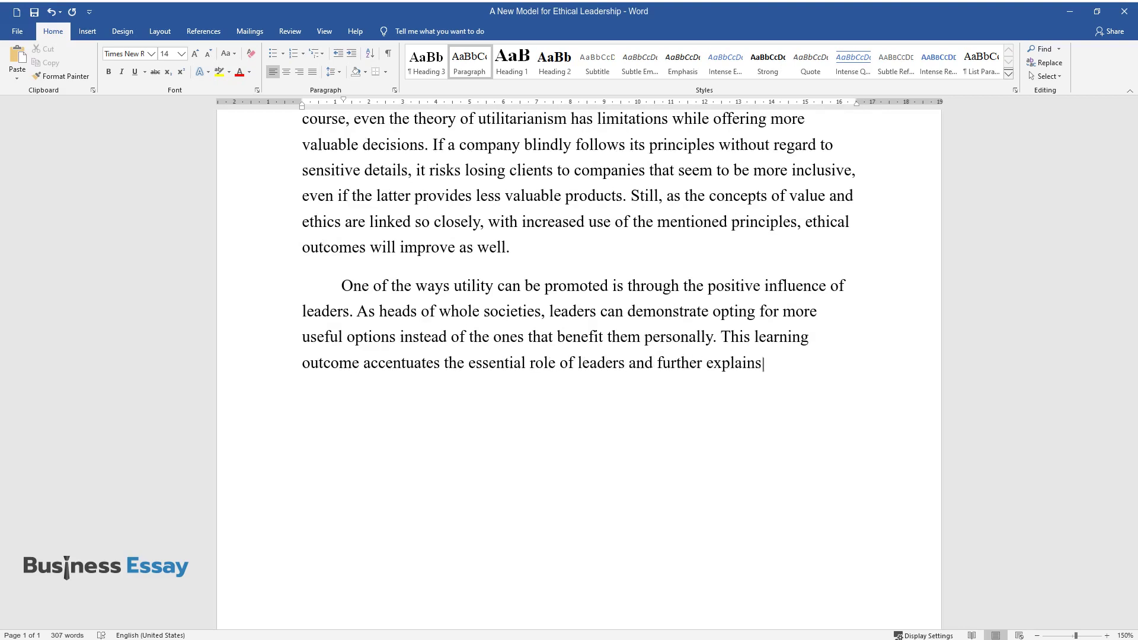
pyautogui.write(' the main objective of utilitarianism. In this way, more people can l')
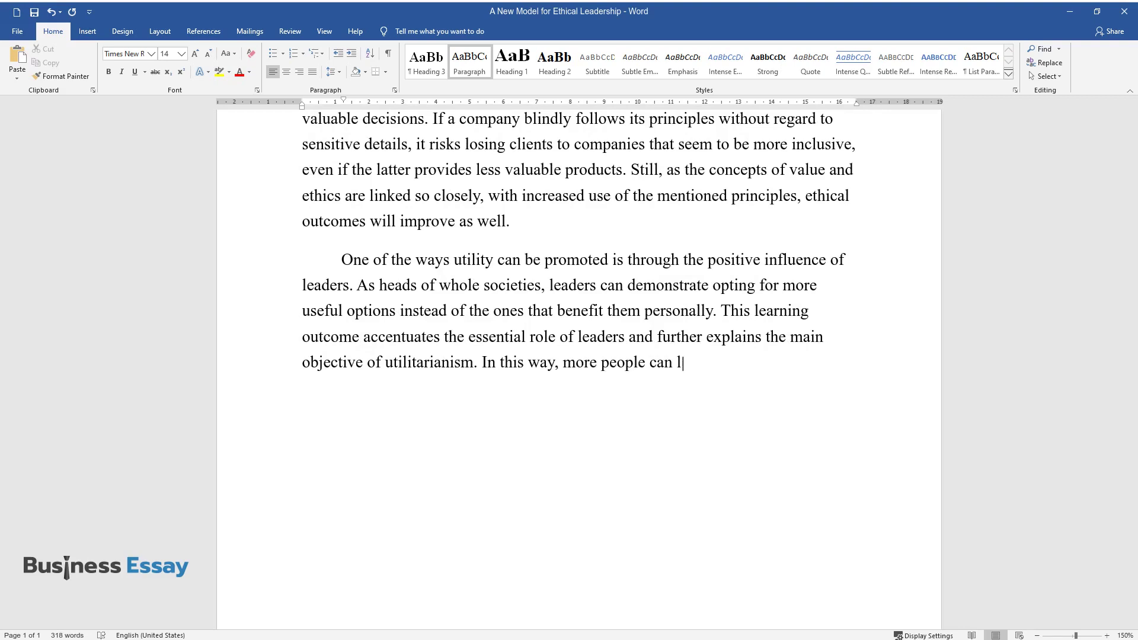
# - Write that more people can learn to make the right ethical decisions by encouraging managers and directors to prioritize social advantages over their own
pyautogui.write('earn to make the right ethical deci')
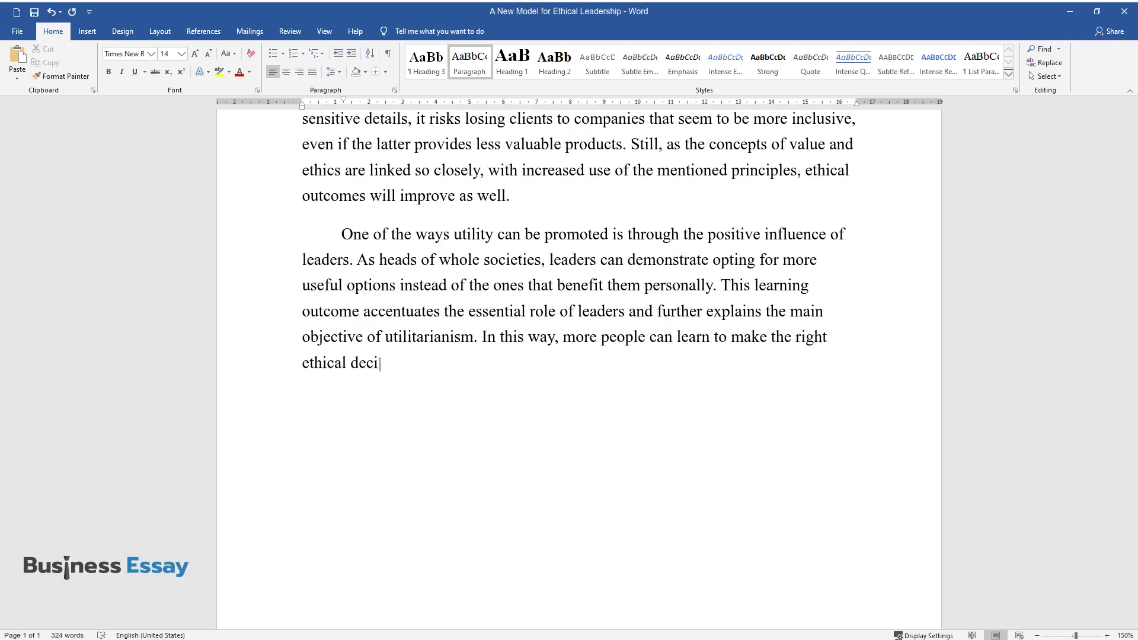
pyautogui.write('sions by encouraging managers and')
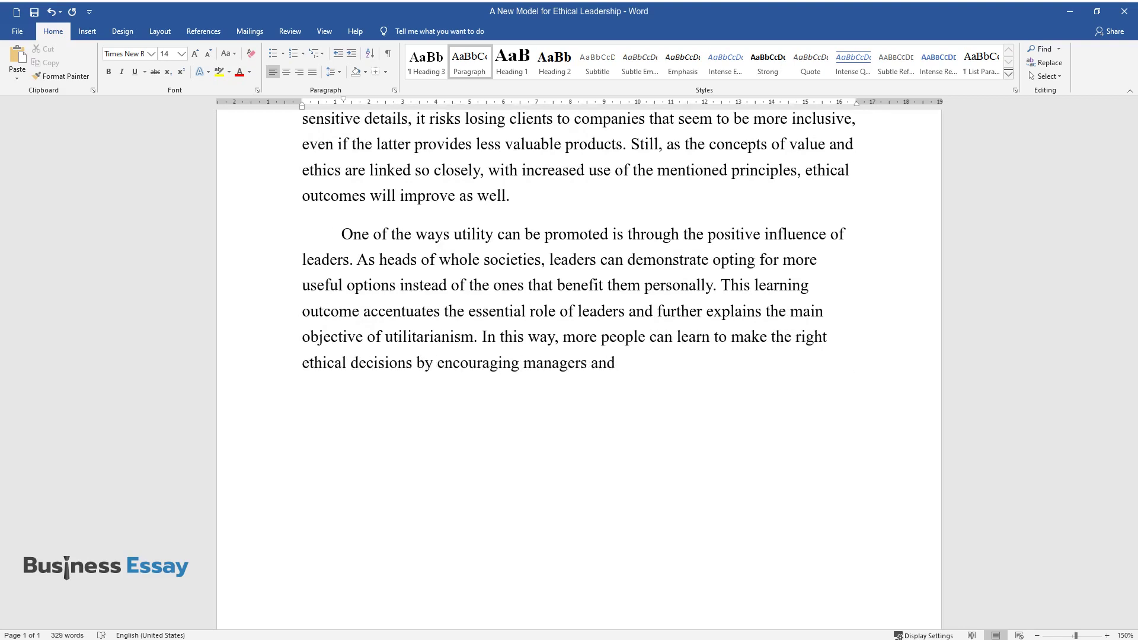
pyautogui.write(' directors to prioritize social adva')
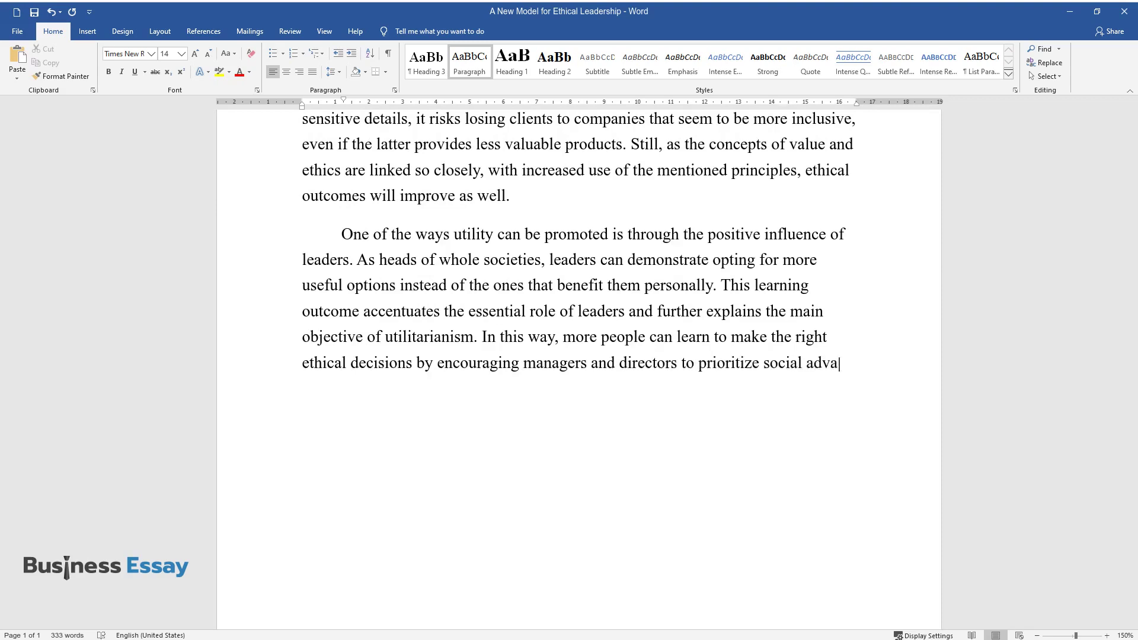
pyautogui.write('ntages over their own. In the case')
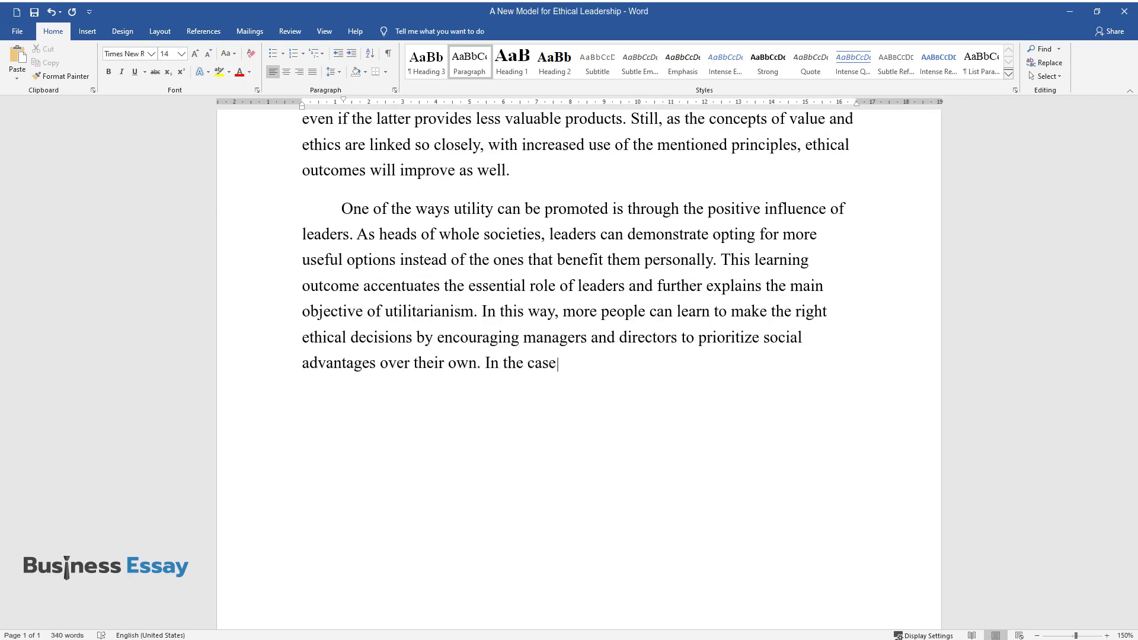
# - Write that if a leader shows a preference for personal gain, employees are encouraged to question it and seek other people for the position
pyautogui.write(' that a leader shows a preference f')
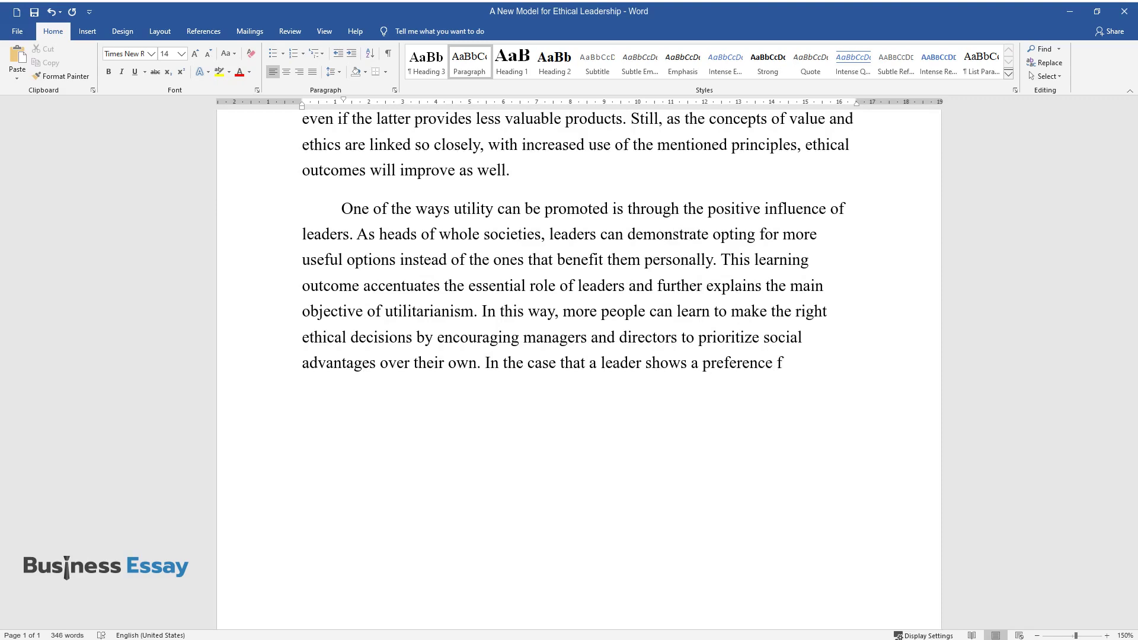
pyautogui.write('or their personal gain, employees ')
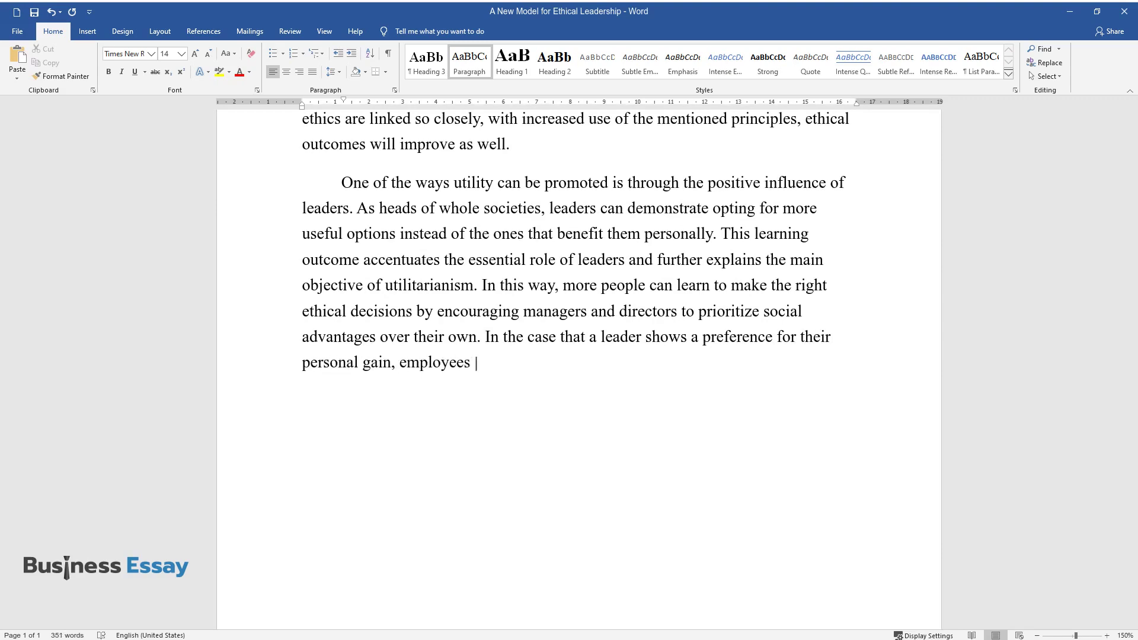
pyautogui.write('are encouraged to question it and s')
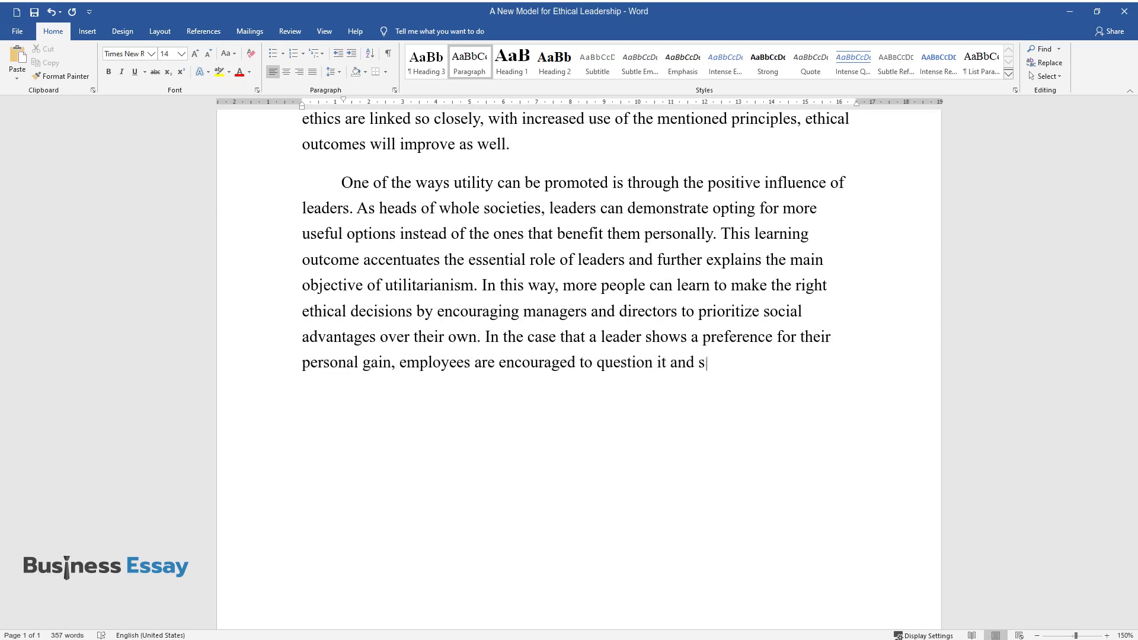
pyautogui.write('eek other people for the position.')
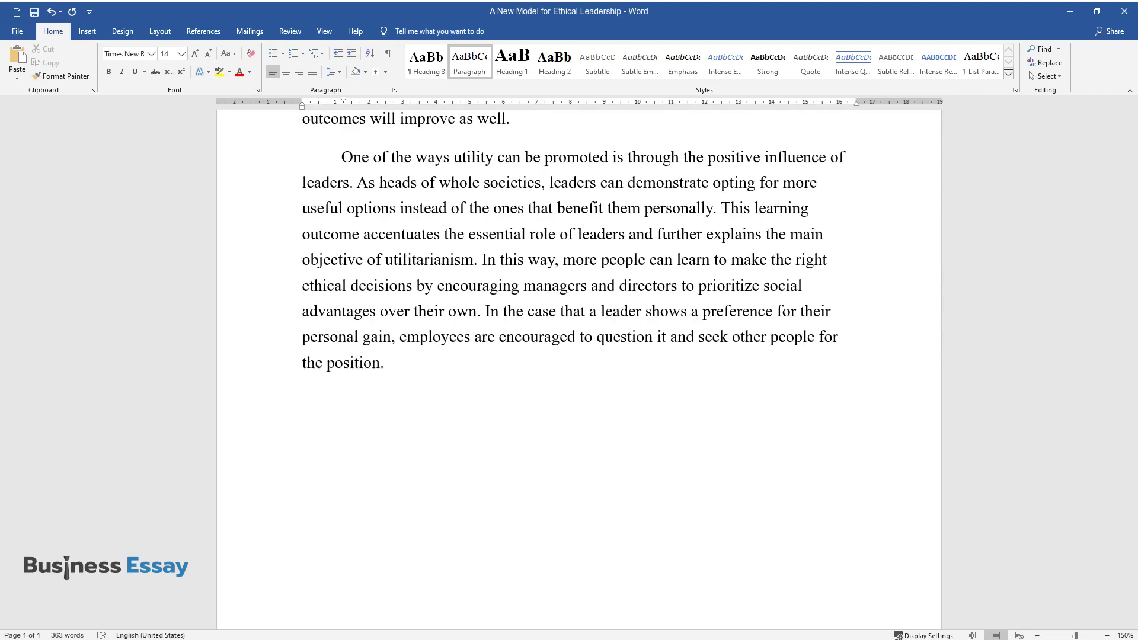
# - Add that the author depicts a good leader not necessarily as perfect and morally neutral, but as open-minded and learning from their inconsistencies
pyautogui.write(' Furthermore, the author does not n')
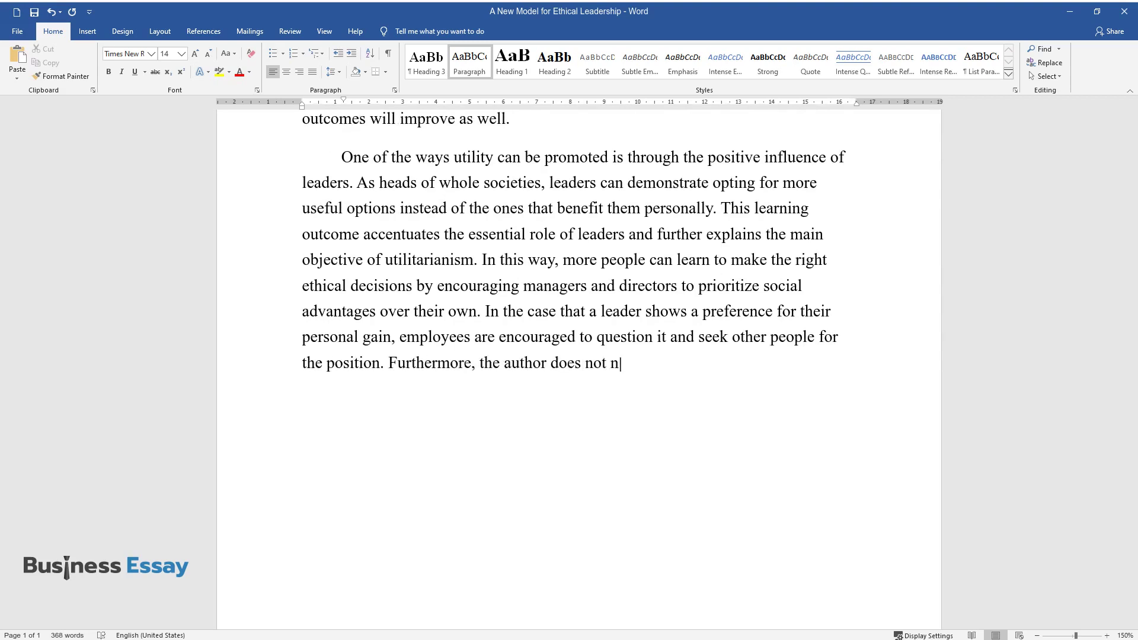
pyautogui.write('ecessarily depict a good leader as')
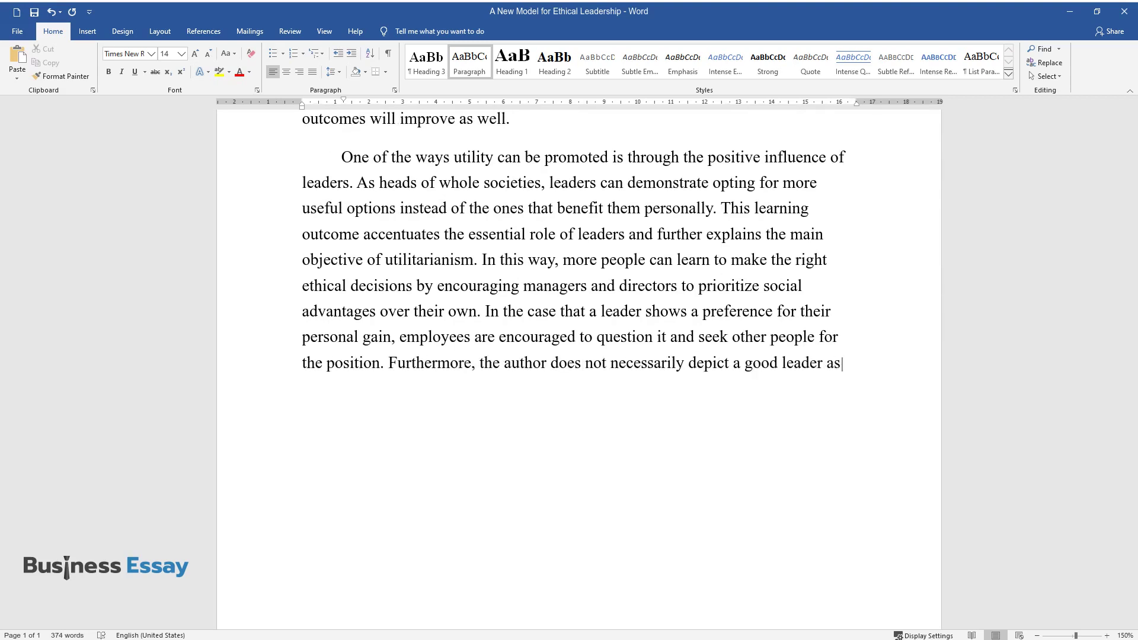
pyautogui.write(' a perfect one, who makes no mistak')
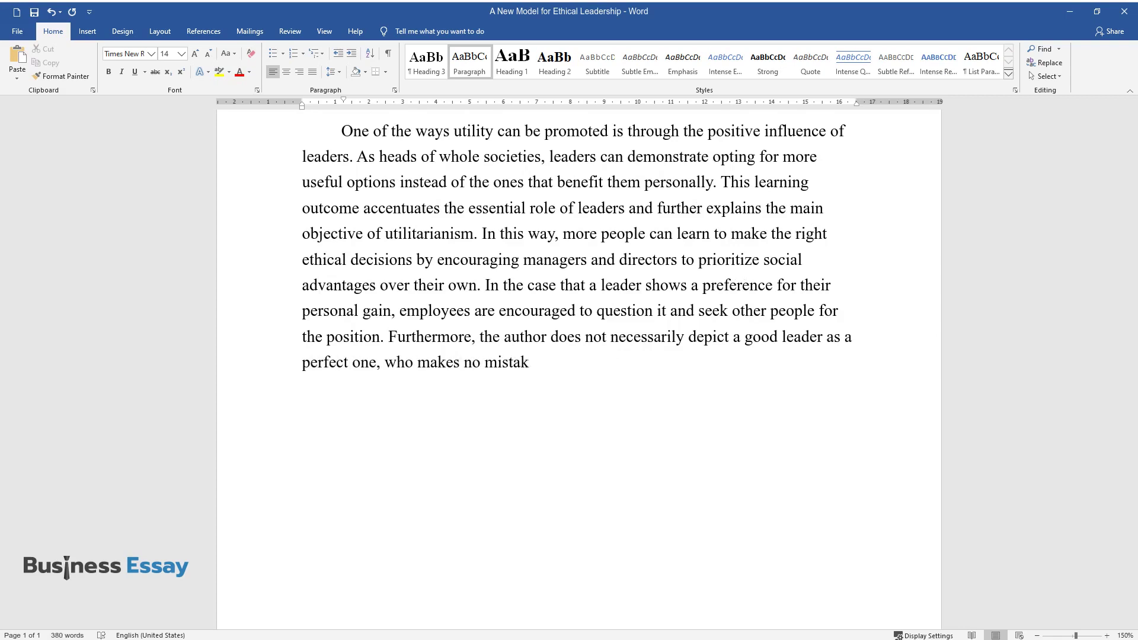
pyautogui.write('es and is morally neutral, but rat')
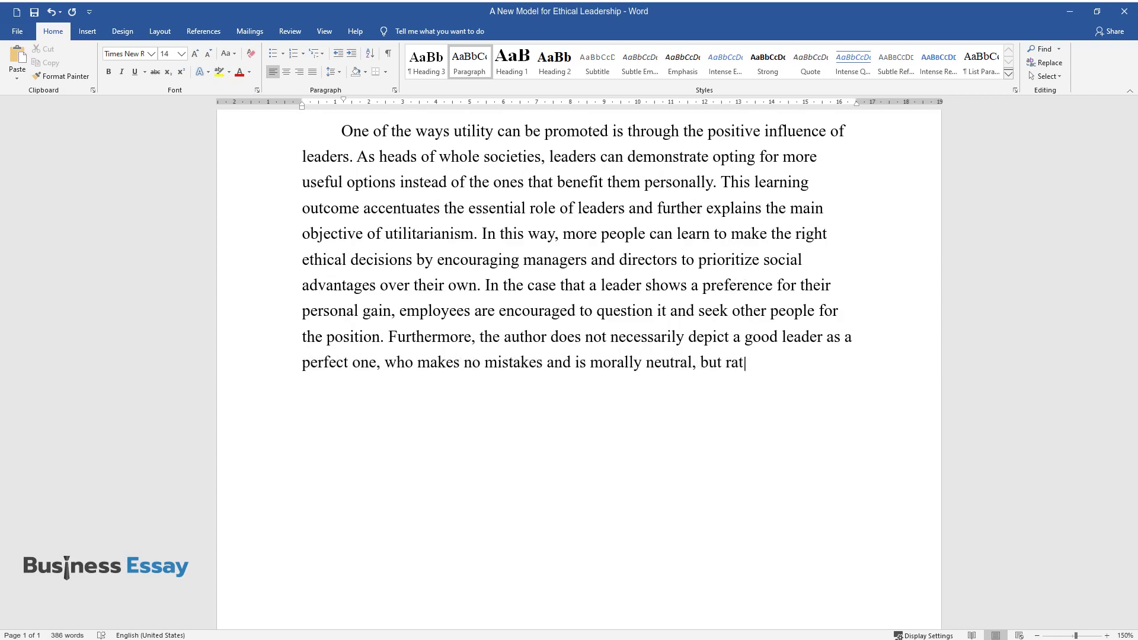
pyautogui.write('her as one who is open-minded and l')
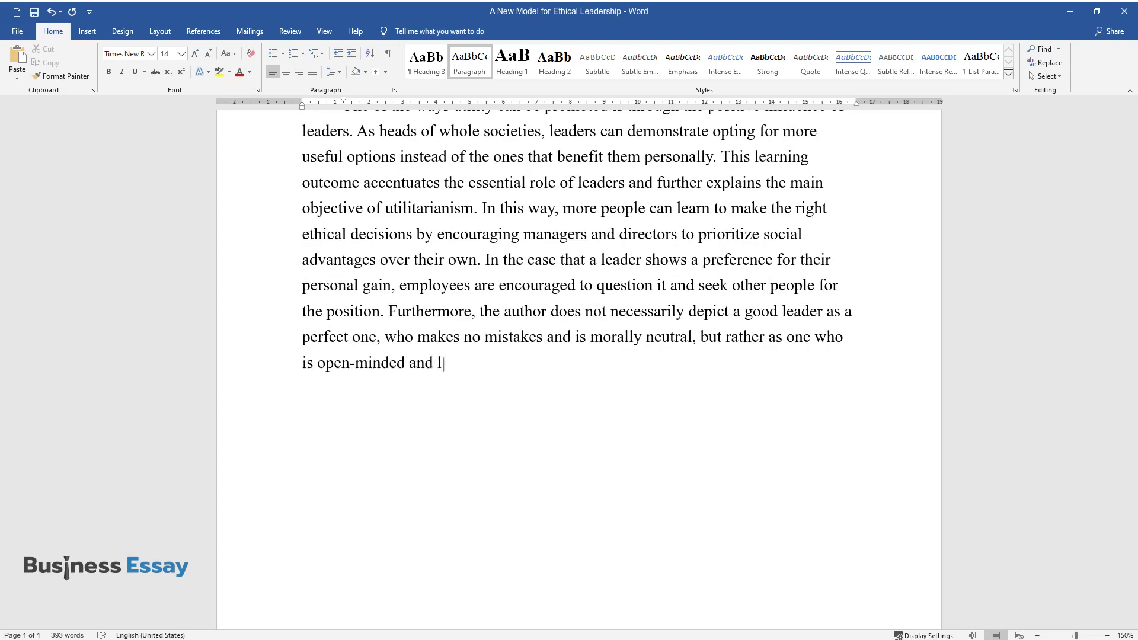
pyautogui.write('earns from their inconsistencies.')
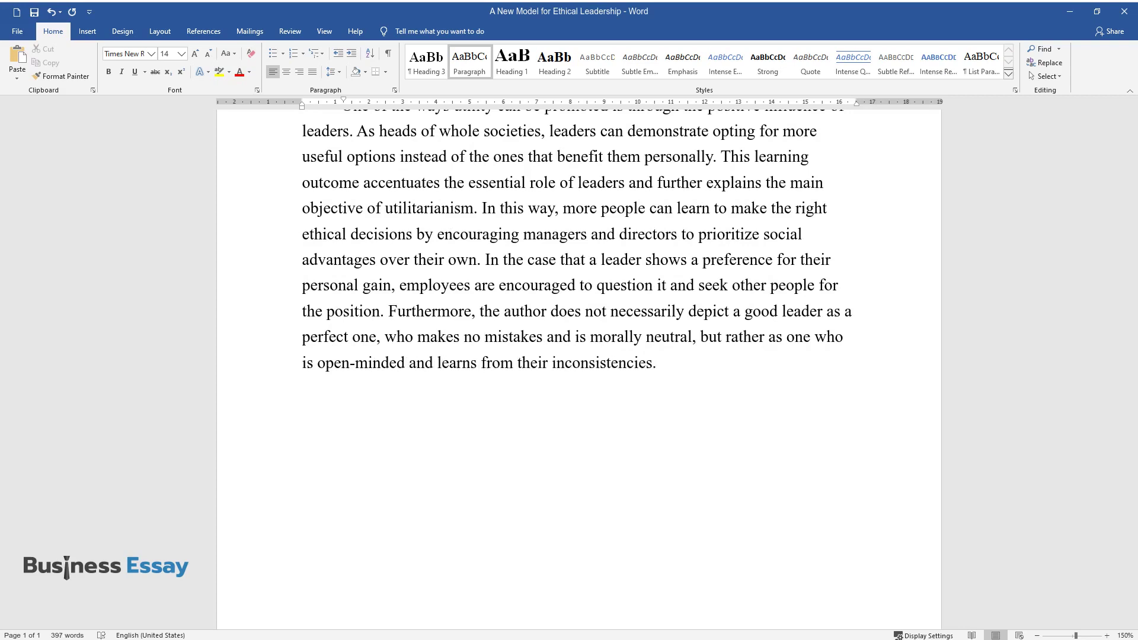
# - Add that this is emphasized by Bazerman's urge to gather as much utility as possible without the leader's biases standing in the way
pyautogui.write(" Indeed, this is emphasized by Bazerman's ur")
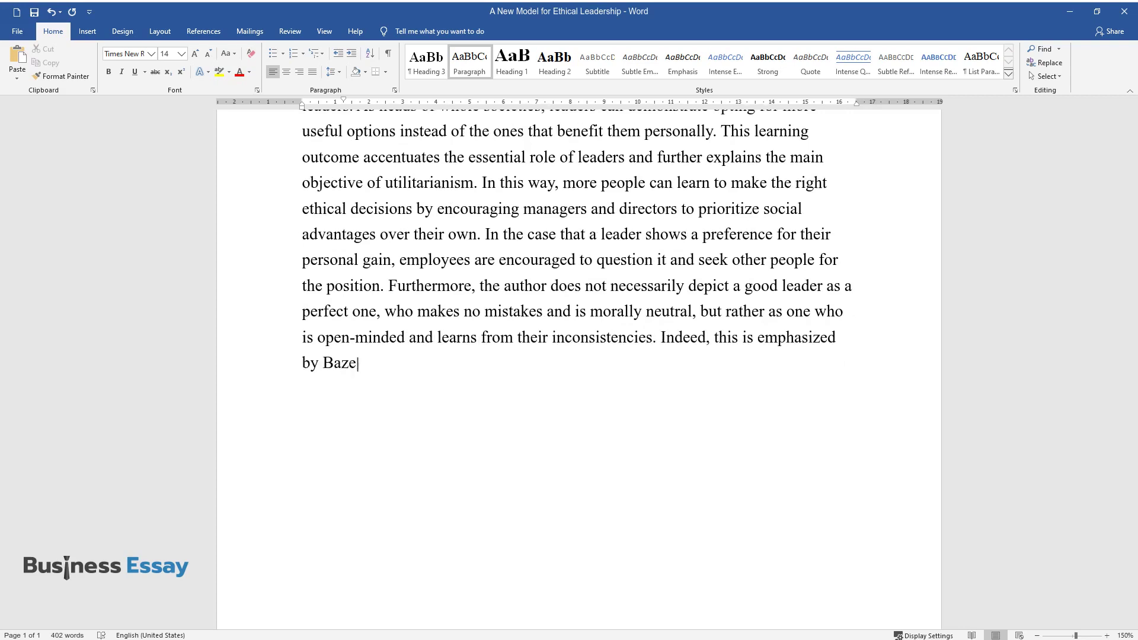
pyautogui.write('ge to gather as much utili')
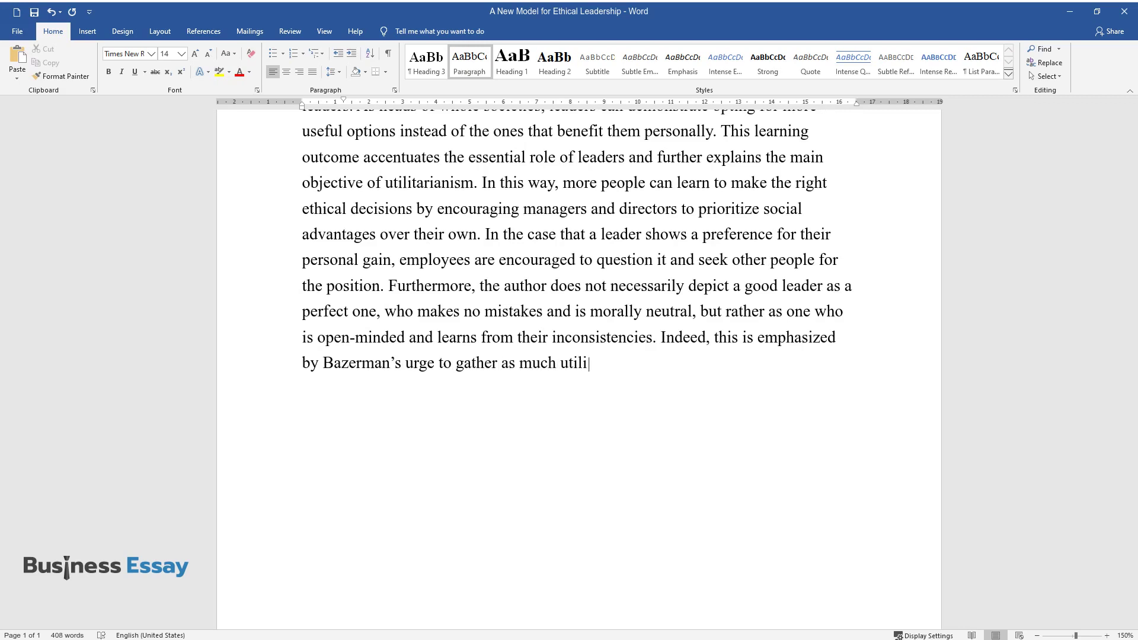
pyautogui.write("ty as possible without the leader's biases ")
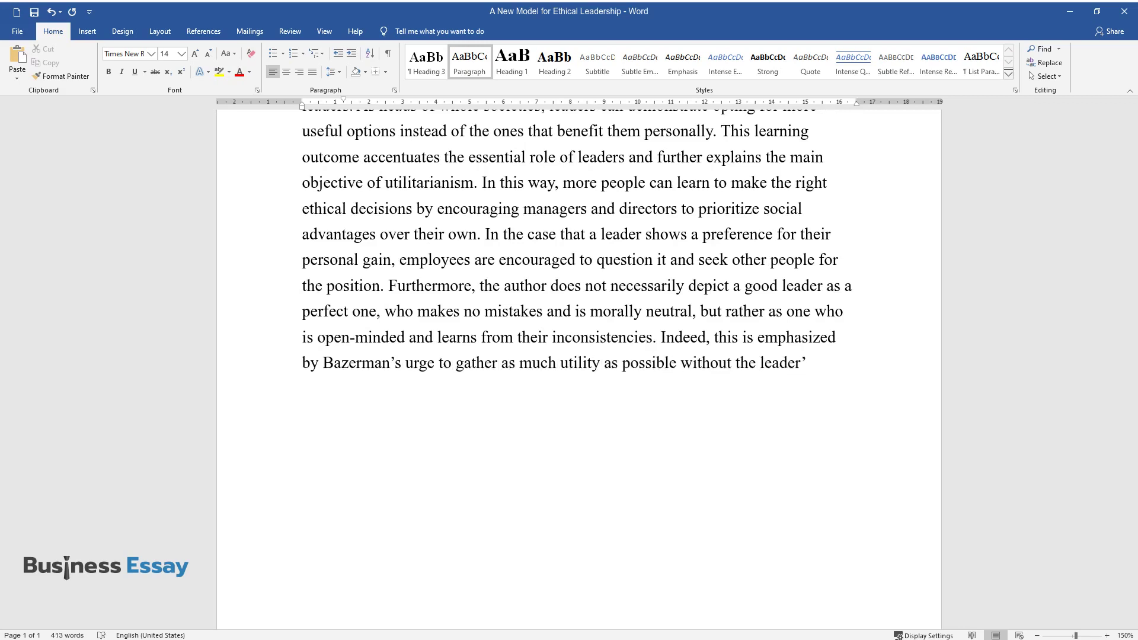
pyautogui.write('standing in the way. Leade')
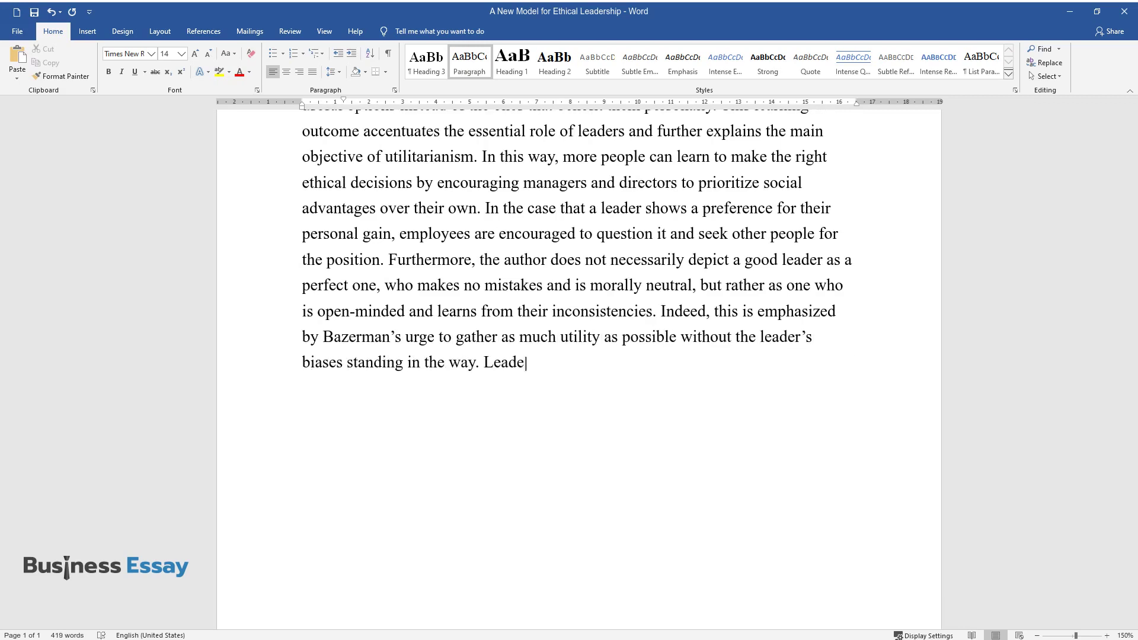
# - Write that leaders are not just models for exemplary behavior but are also expected to create innovative products accordingly
pyautogui.write('rs are not just models for exempla')
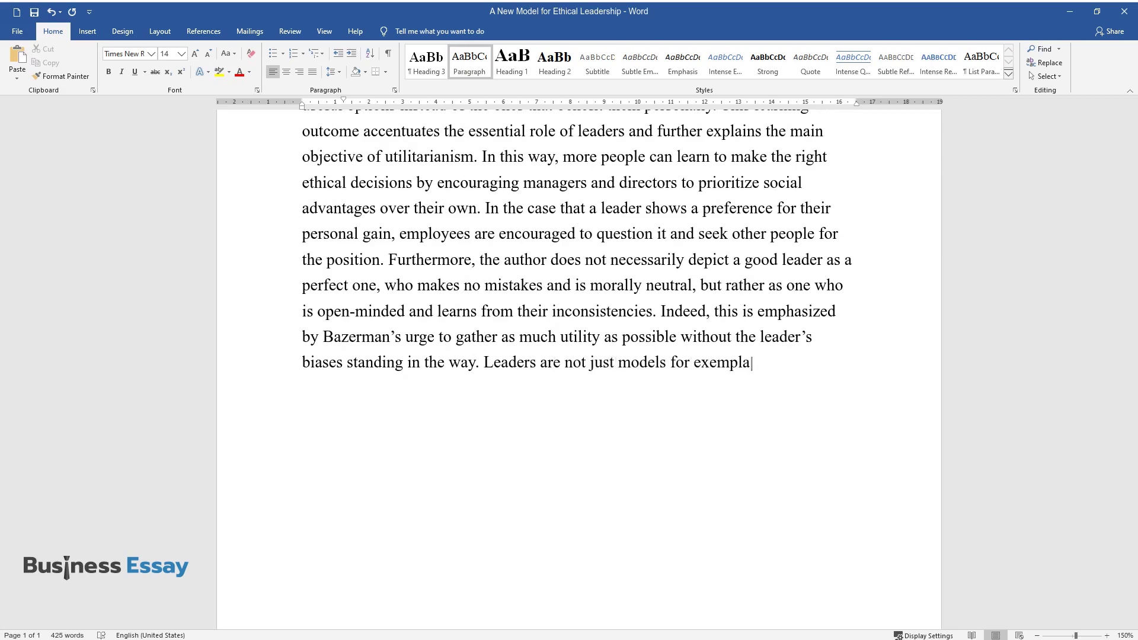
pyautogui.write('ry behavior; they are also expected to crea')
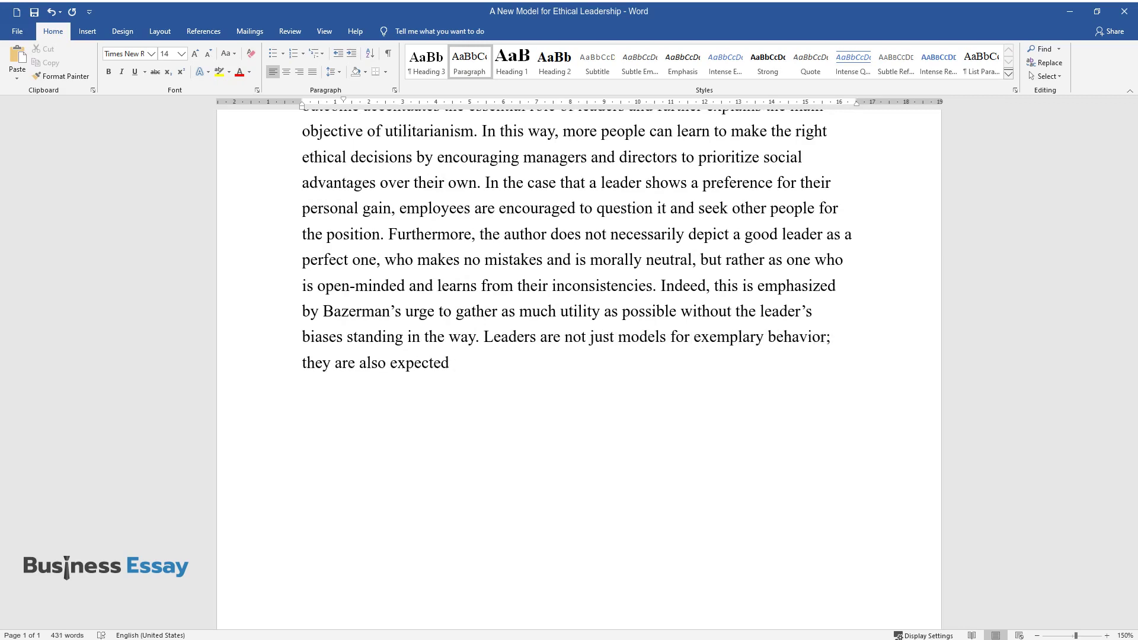
pyautogui.write('te innovative products acc')
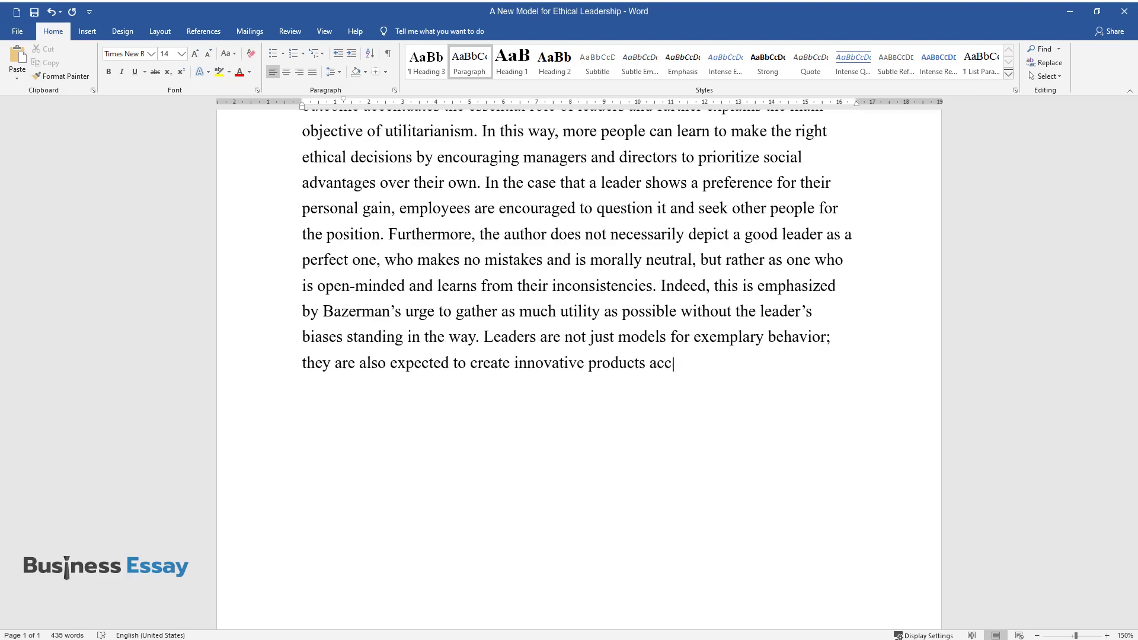
pyautogui.write('ordingly. They can bring more value')
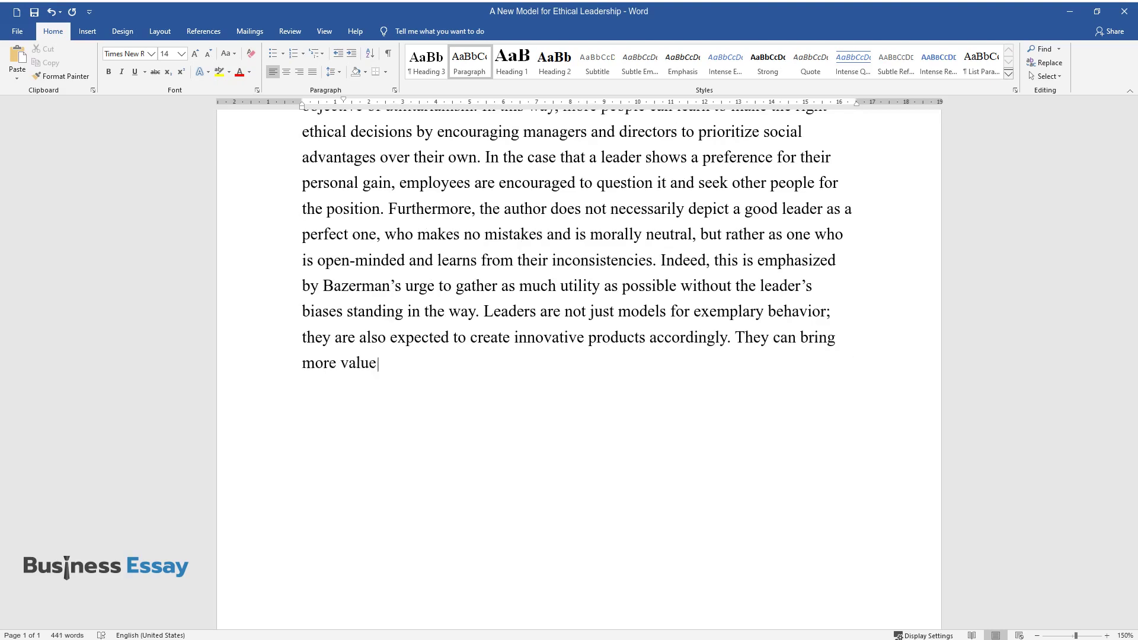
# - Write that leaders can bring more value into their work through “effective nudging”: creative ideas to ensure employees' and clients' honesty or ethical decisions in any other matter
pyautogui.write(' into their work through “effectiv')
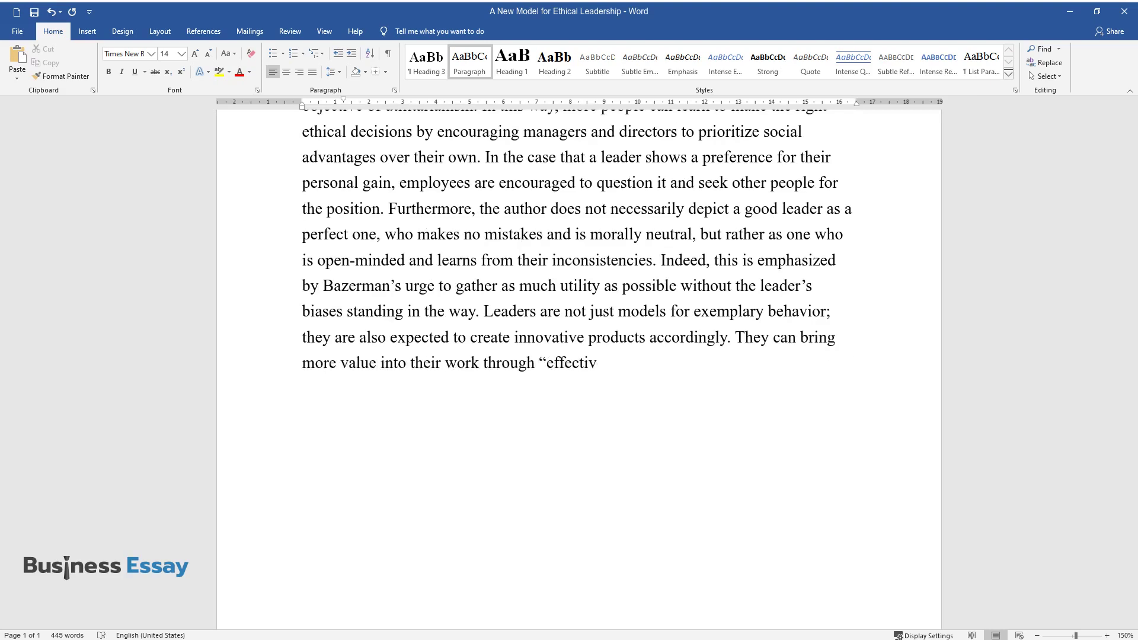
pyautogui.write('e nudging”: creative ideas to ensur')
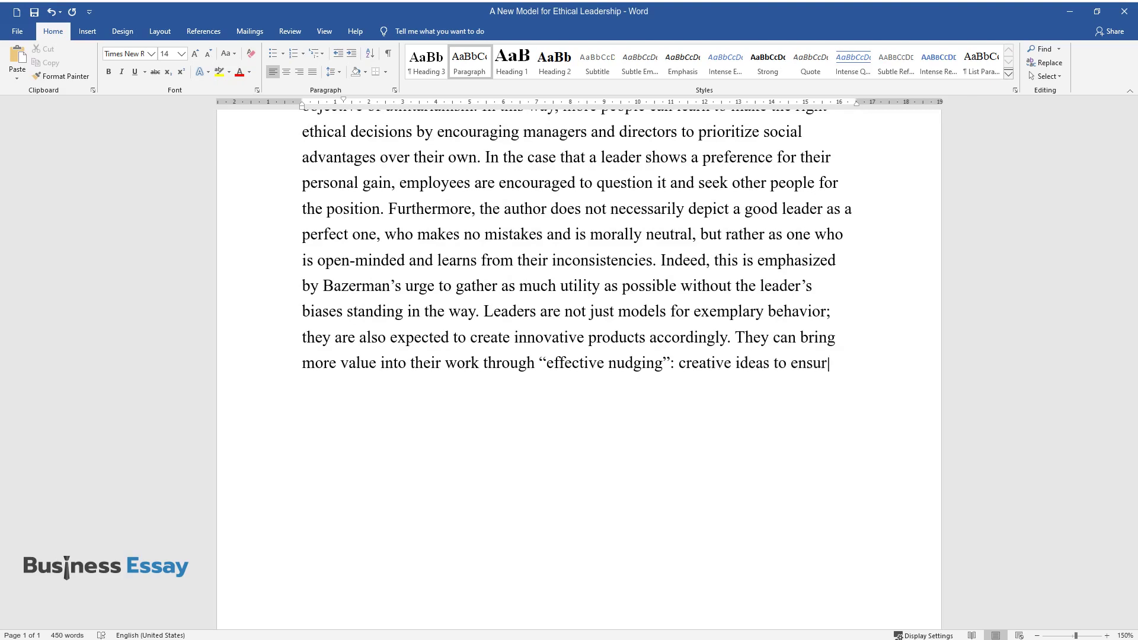
pyautogui.write('e the employees’ and clients’ hone')
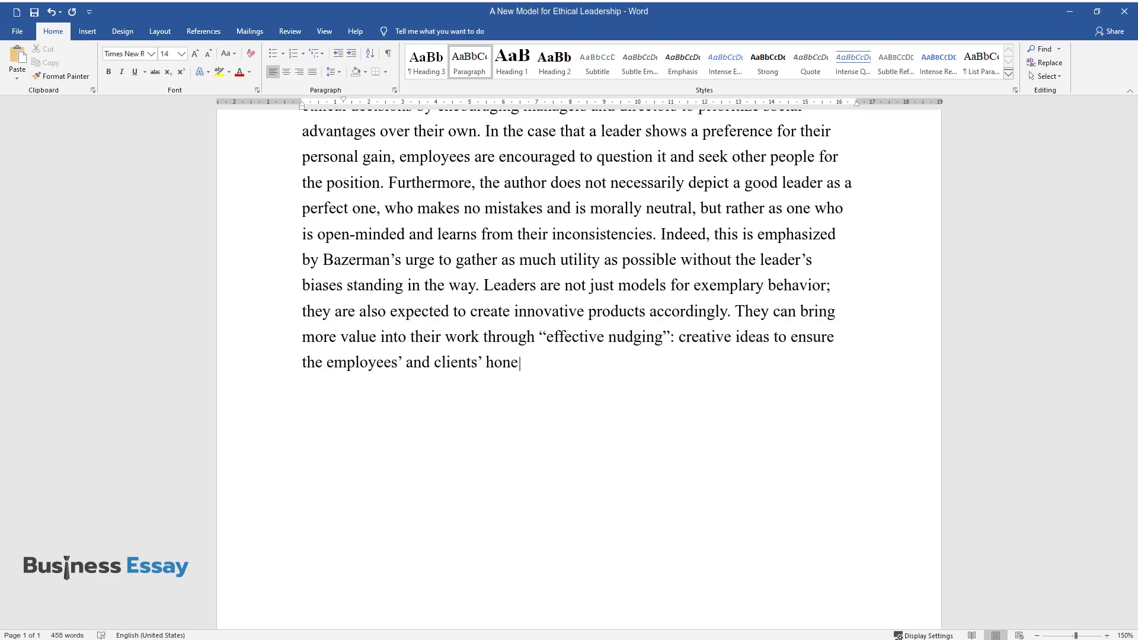
pyautogui.write('sty or ethical decisions in any oth')
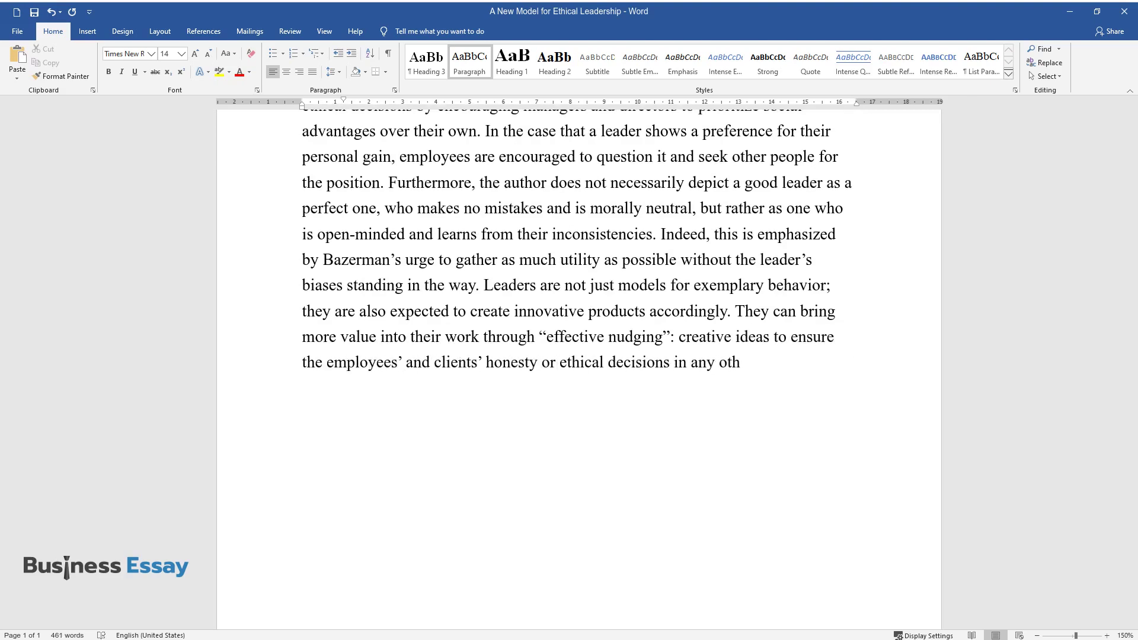
pyautogui.write('er matter. Thus, leadership skills')
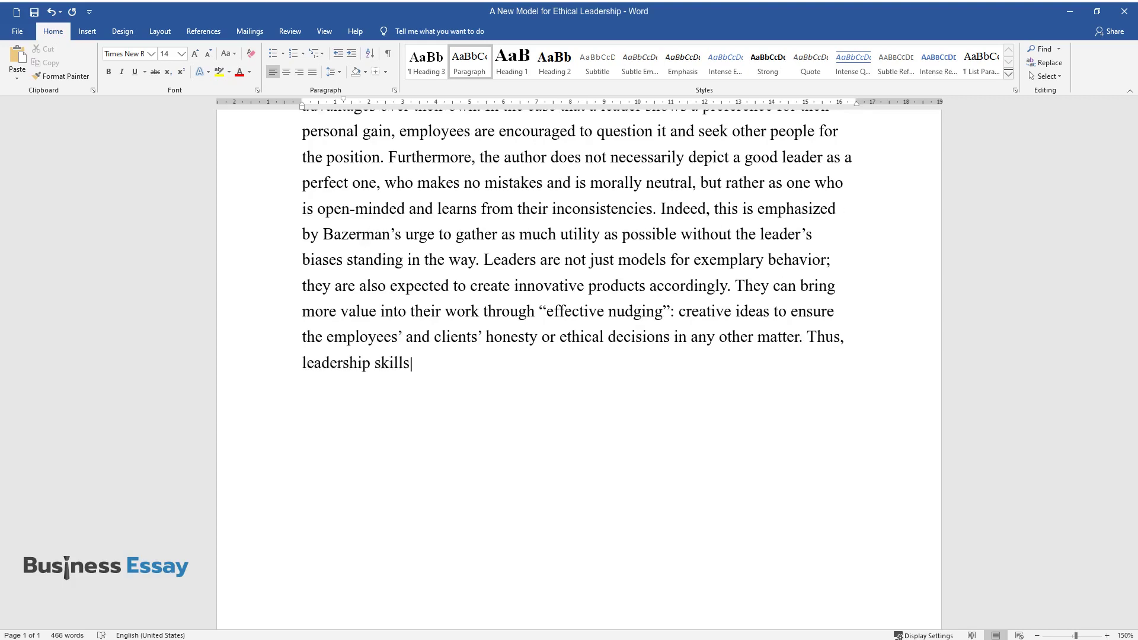
# - End the paragraph with the conclusion that leadership skills include setting specific patterns of problem-solving and adhering to them appropriately
pyautogui.write(' include setting specific patterns ')
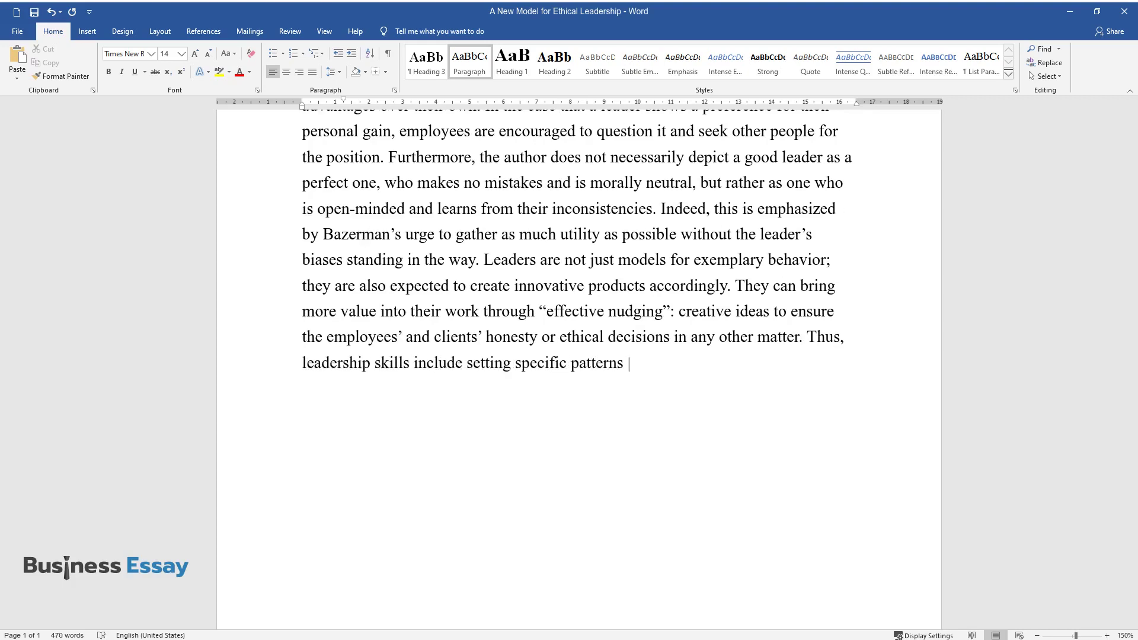
pyautogui.write('of problem-solving and adhering to them appropriatel')
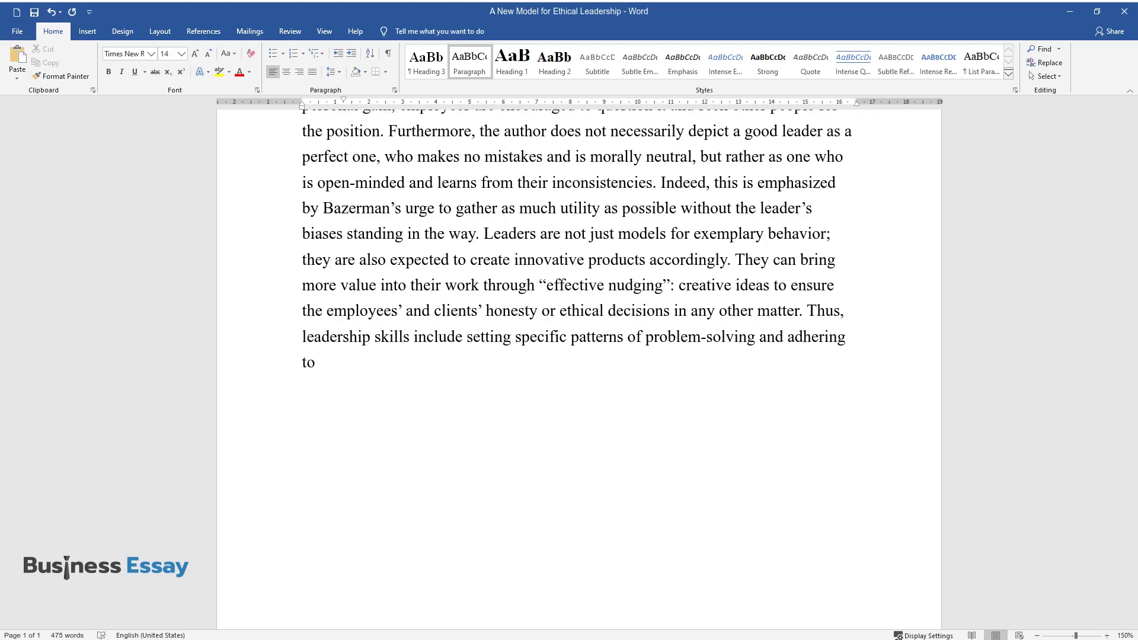
pyautogui.write('y.')
pyautogui.press('Return')
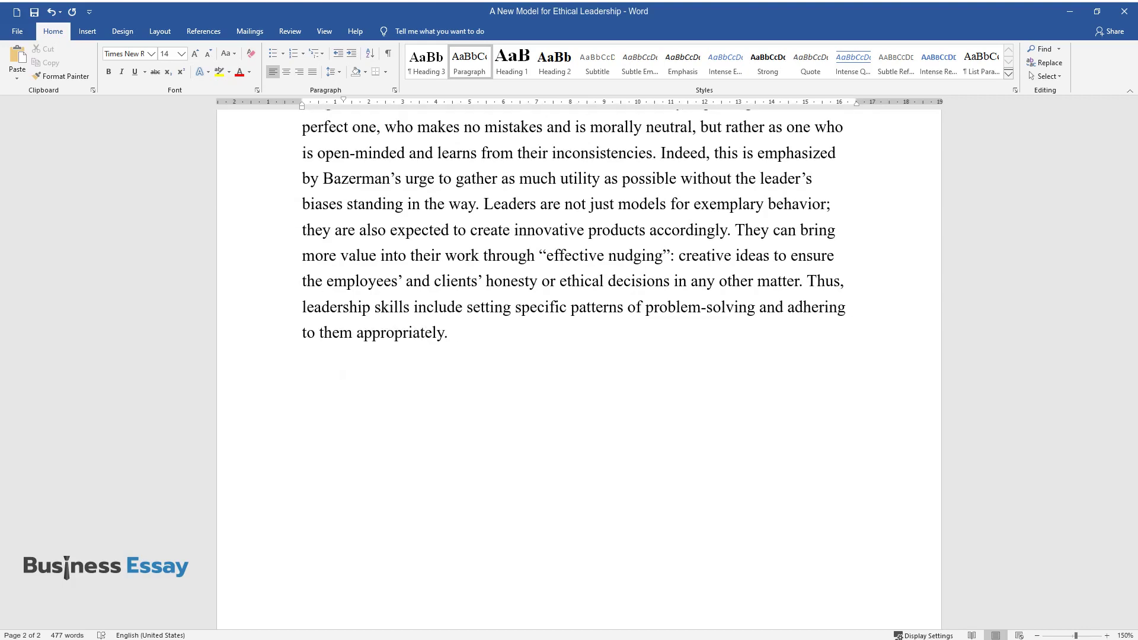
# - Start a paragraph on another major outcome, the principles of negotiation and trade-offs, where maximizing value requires choosing to benefit not just oneself
pyautogui.write('Another major out')
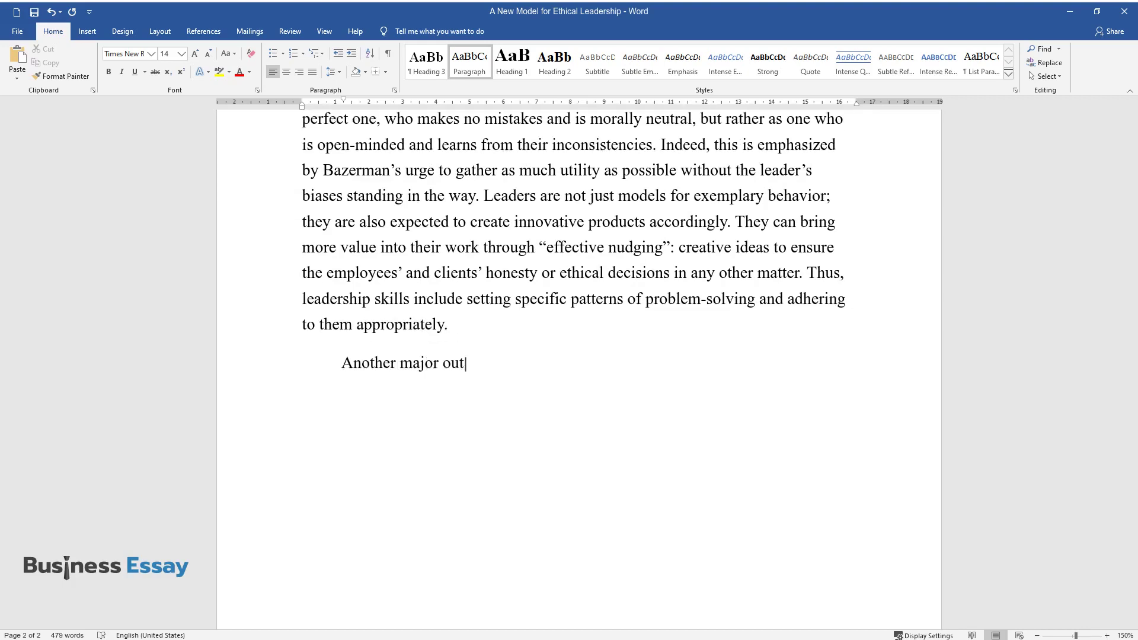
pyautogui.write('come considers the principles of ')
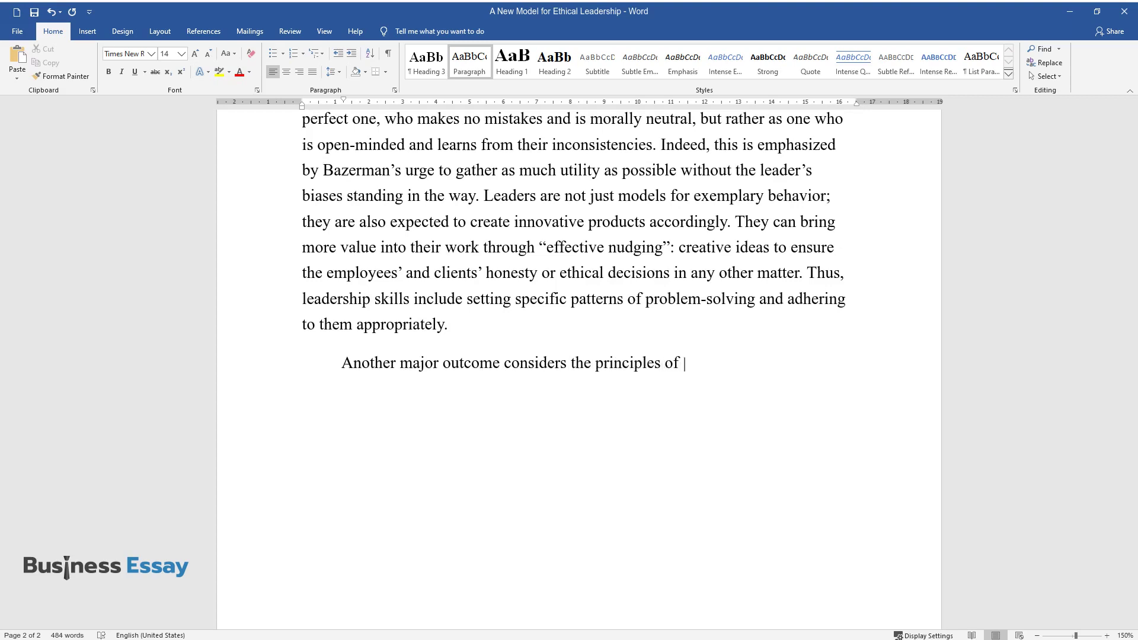
pyautogui.write('negotiation and trade-offs: to ma')
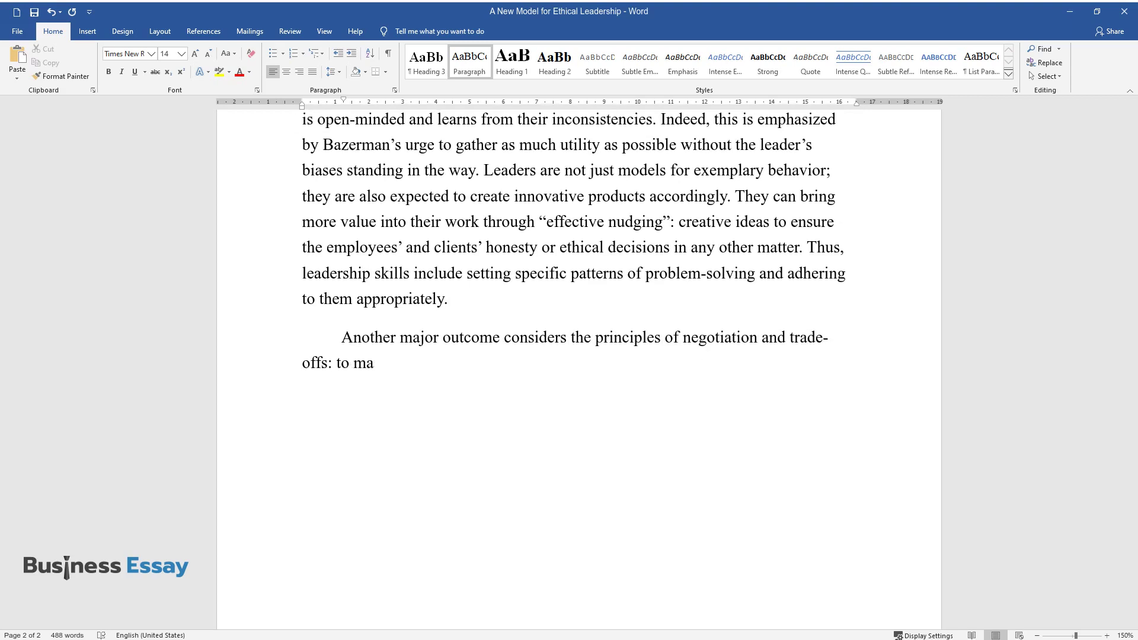
pyautogui.write('ximize value, one must again foc')
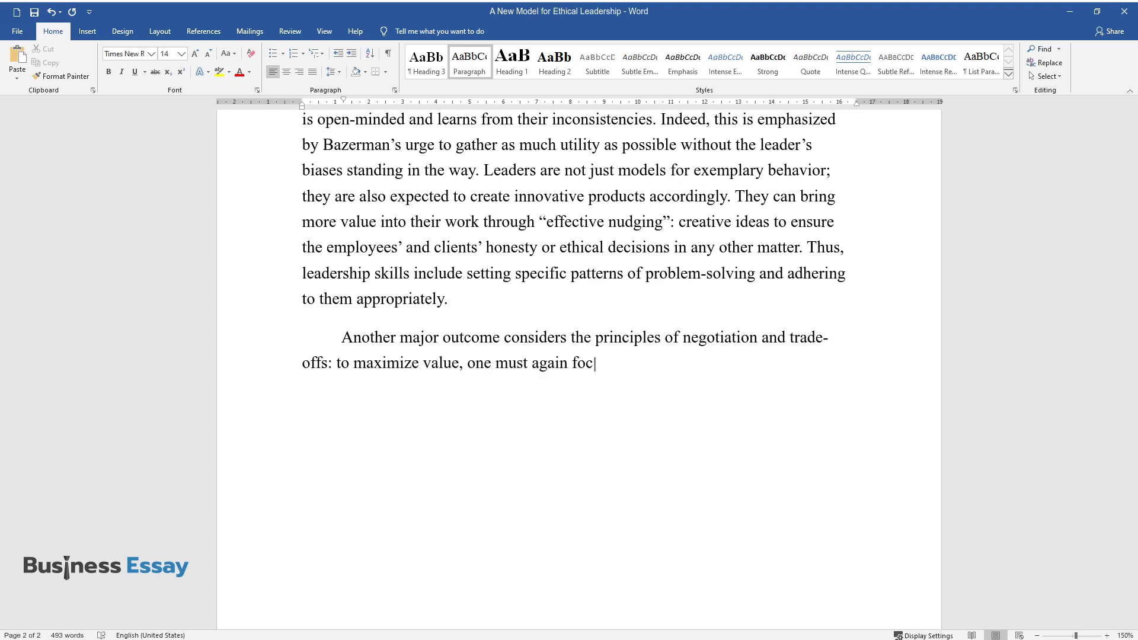
pyautogui.write('us on choosing to benefit not jus')
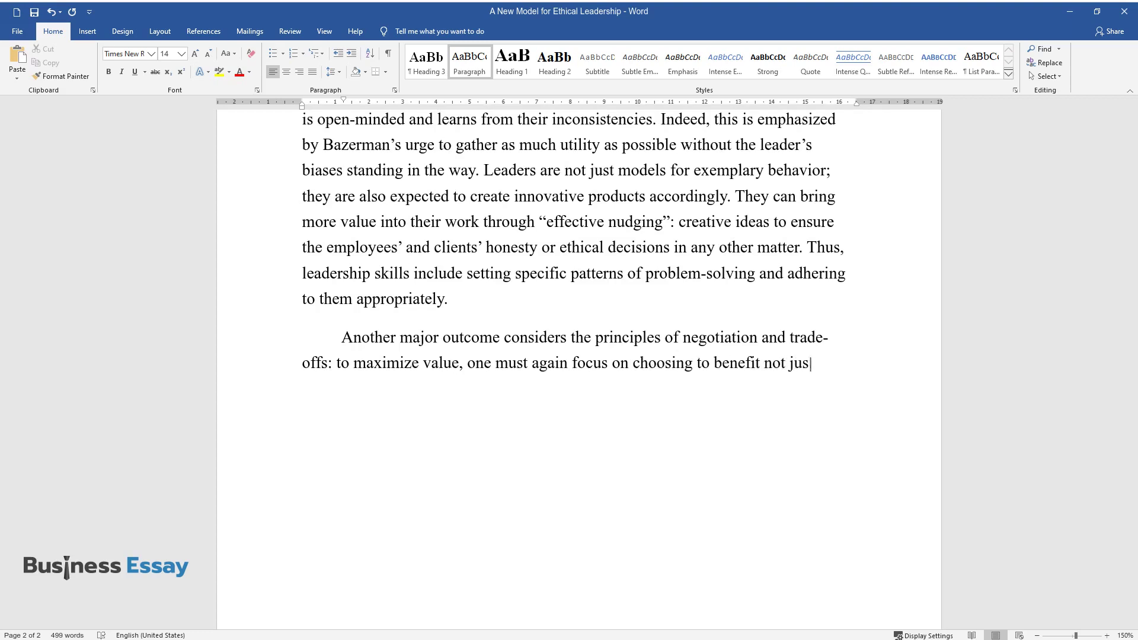
pyautogui.write('t for them. This concept is appli')
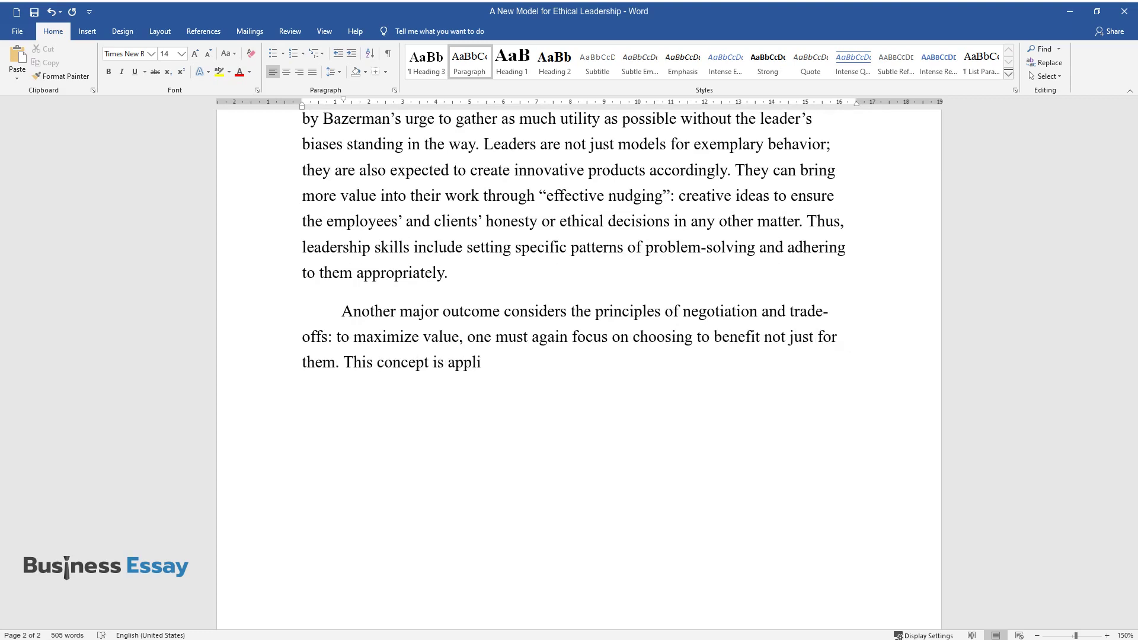
# - State that the concept is applicable in both work and anecdotal situations to avoid conflict and benefit all sides
pyautogui.write('cable in both work and anecdotal ')
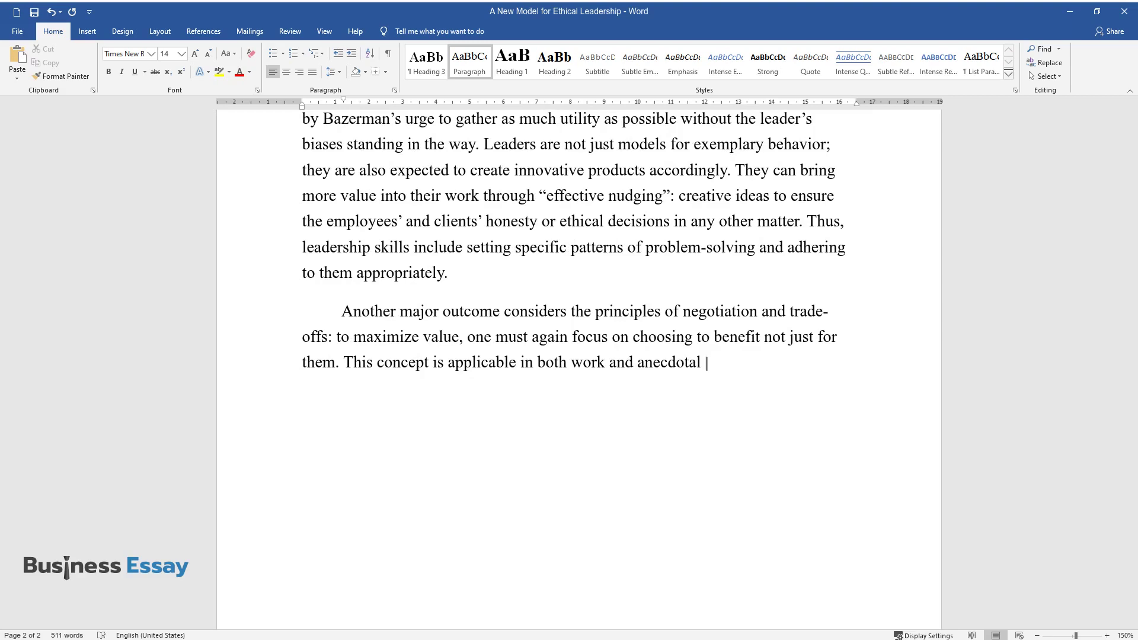
pyautogui.write('situations to avoid conflict and ')
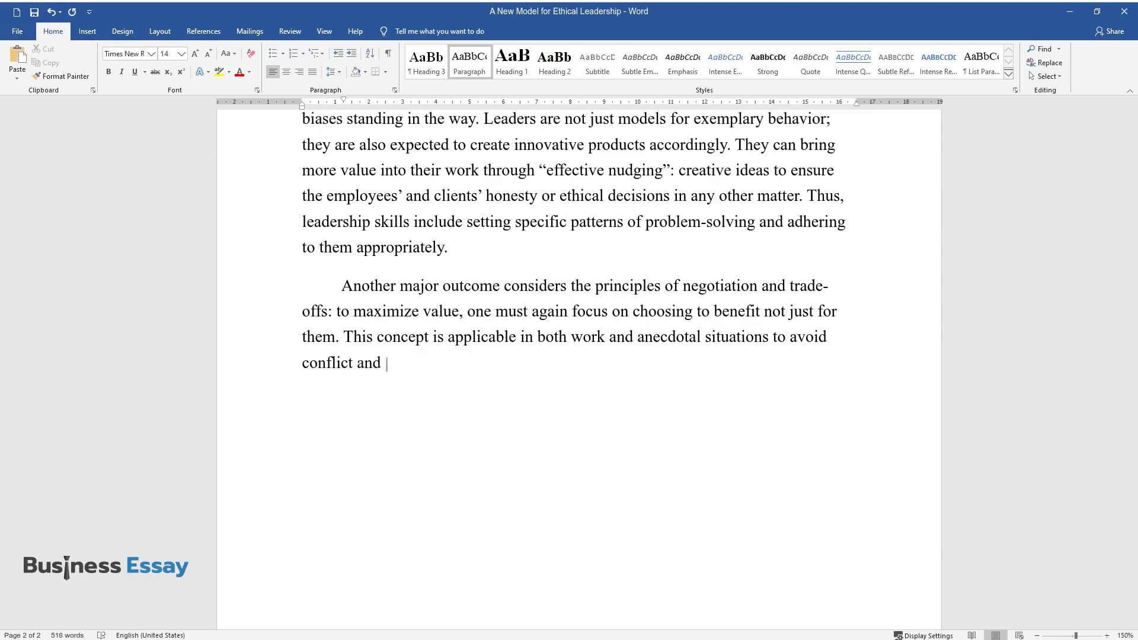
pyautogui.write('benefit all sides. In this case,')
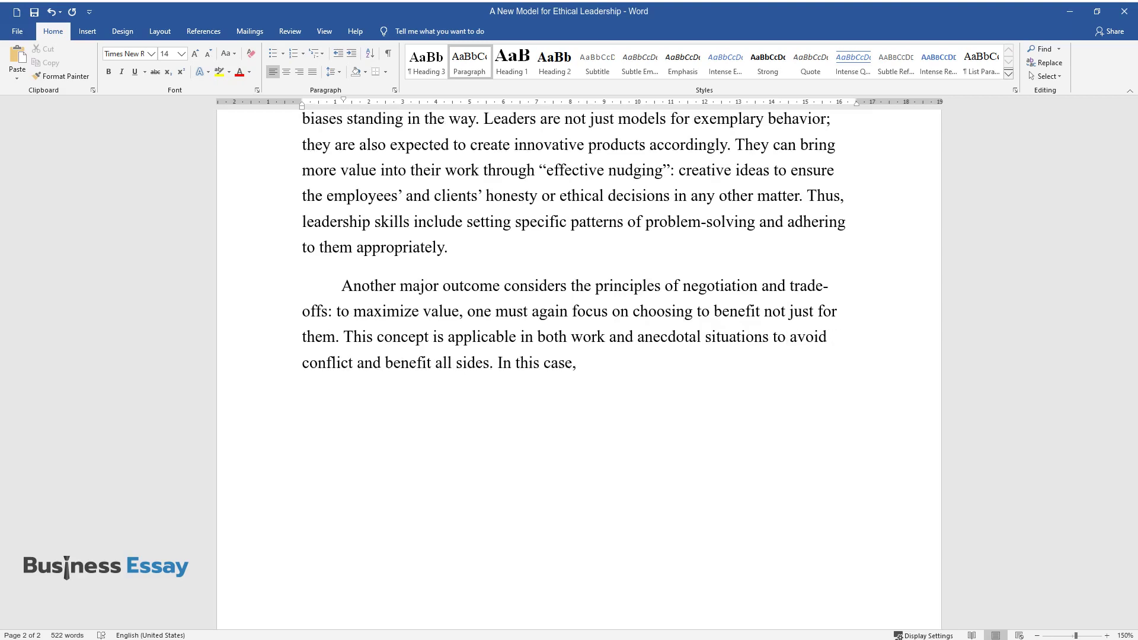
# - Write that compromise, though often used to resolve disagreements, is not necessarily correct because it decreases value for both sides, contradicting the theory of utilitarianism
pyautogui.write(' compromise is not necessarily th')
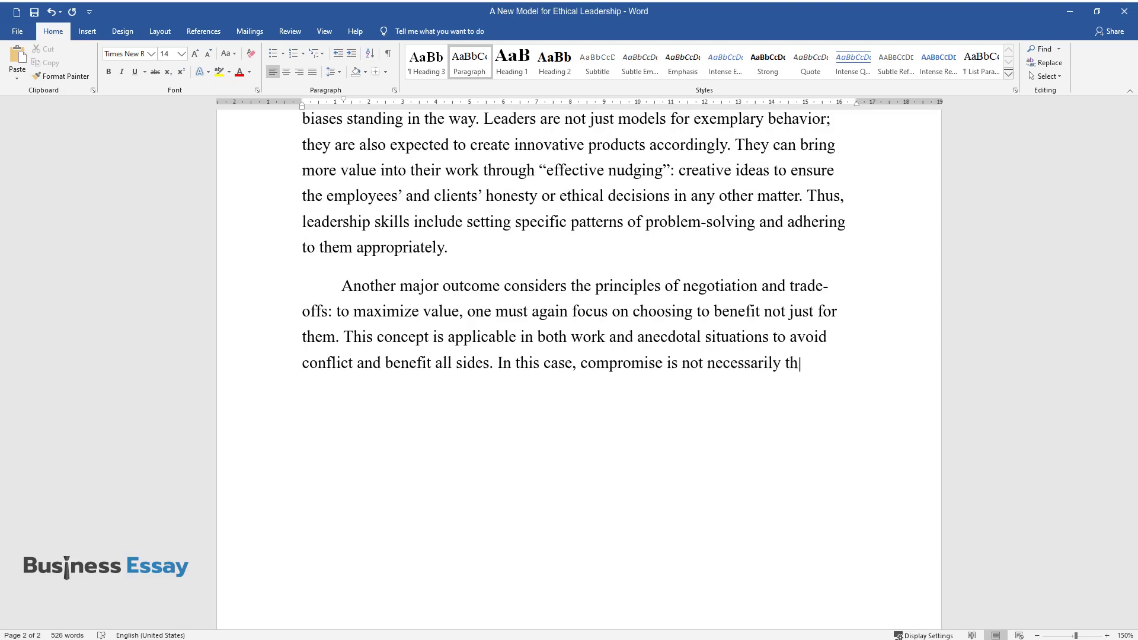
pyautogui.write('e correct method, althoug')
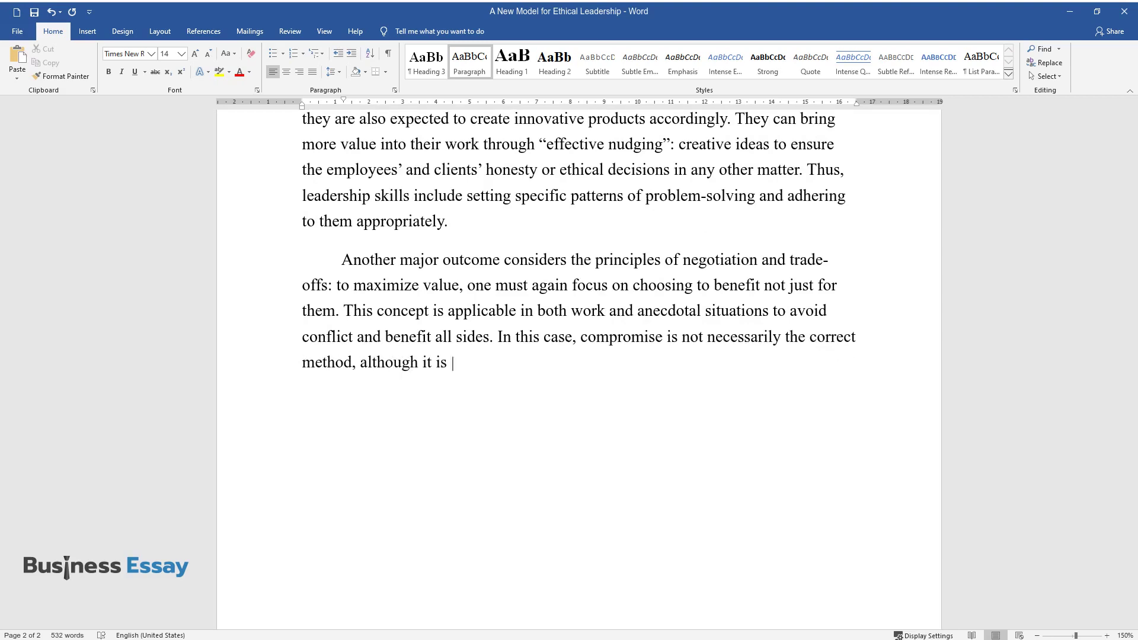
pyautogui.write('h it is often used to resolve disagreemen')
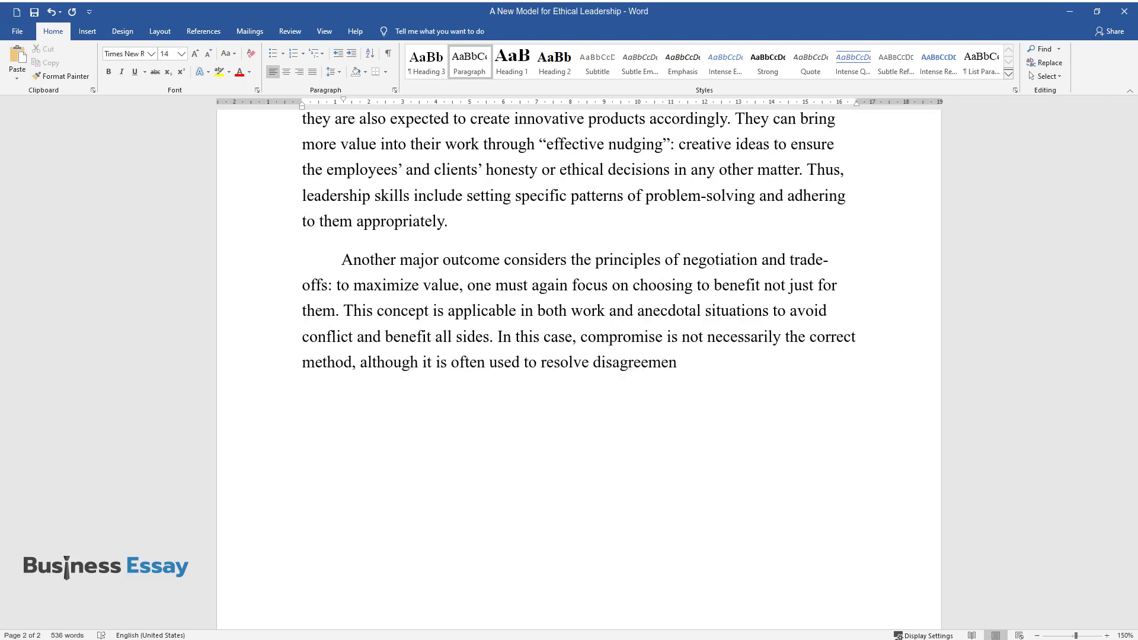
pyautogui.write('ts. Compromising includes decreasing valu')
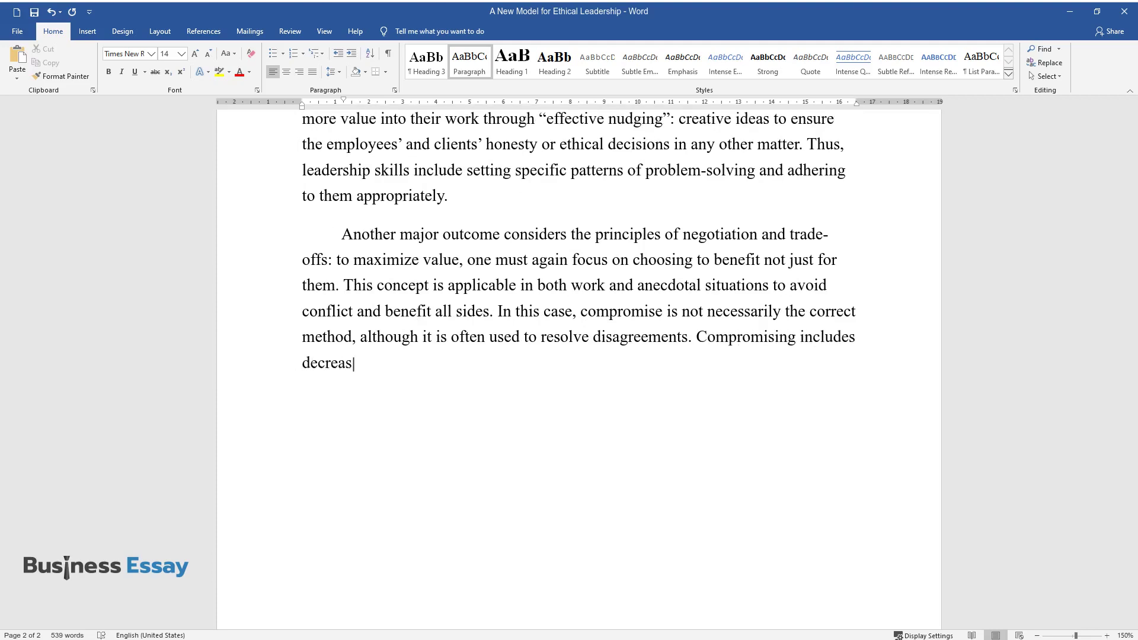
pyautogui.write('e for both sides, which ')
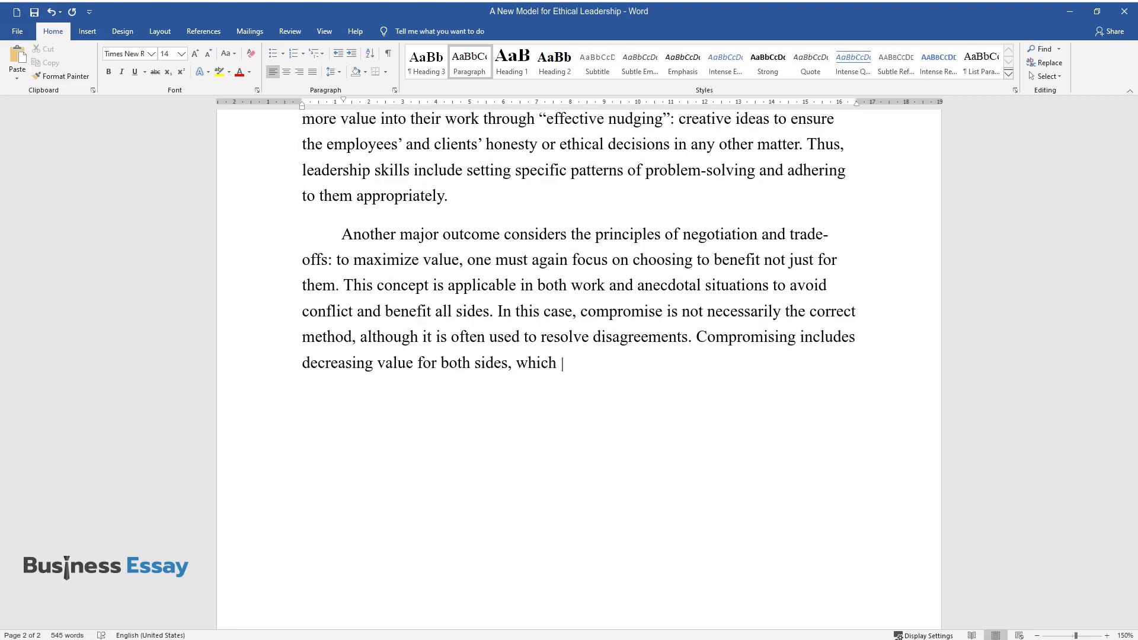
pyautogui.write('contradicts the theory of utilita')
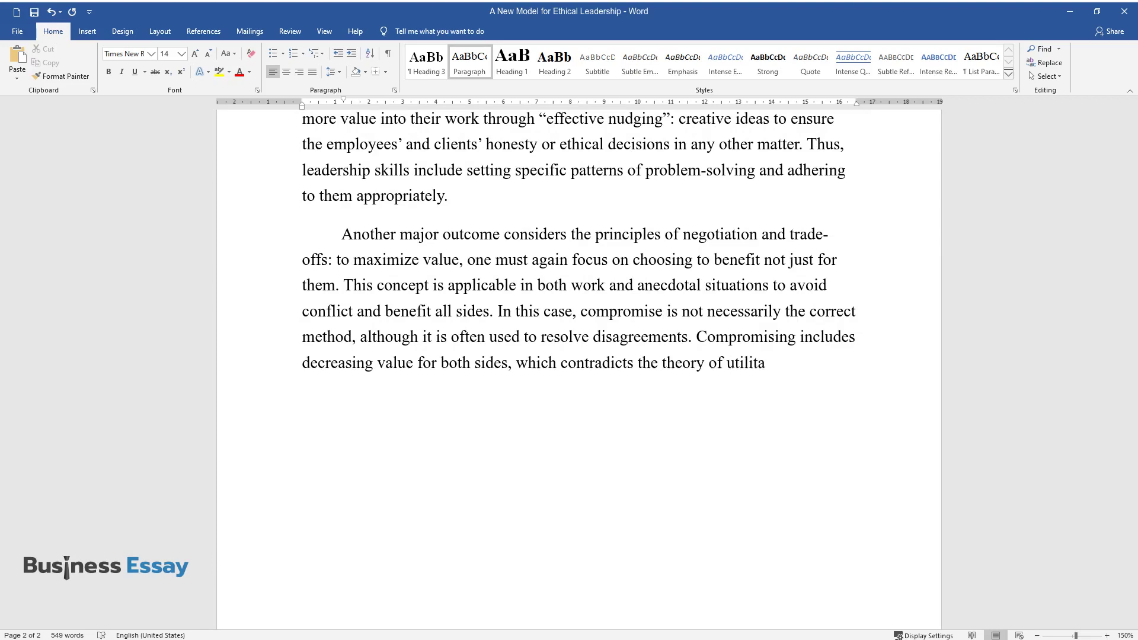
# - Add that compromising as a method is highly dependent on people's emotions and intuitive reasoning, neither of which the author supports
pyautogui.write('rianism. Additionally, compromisi')
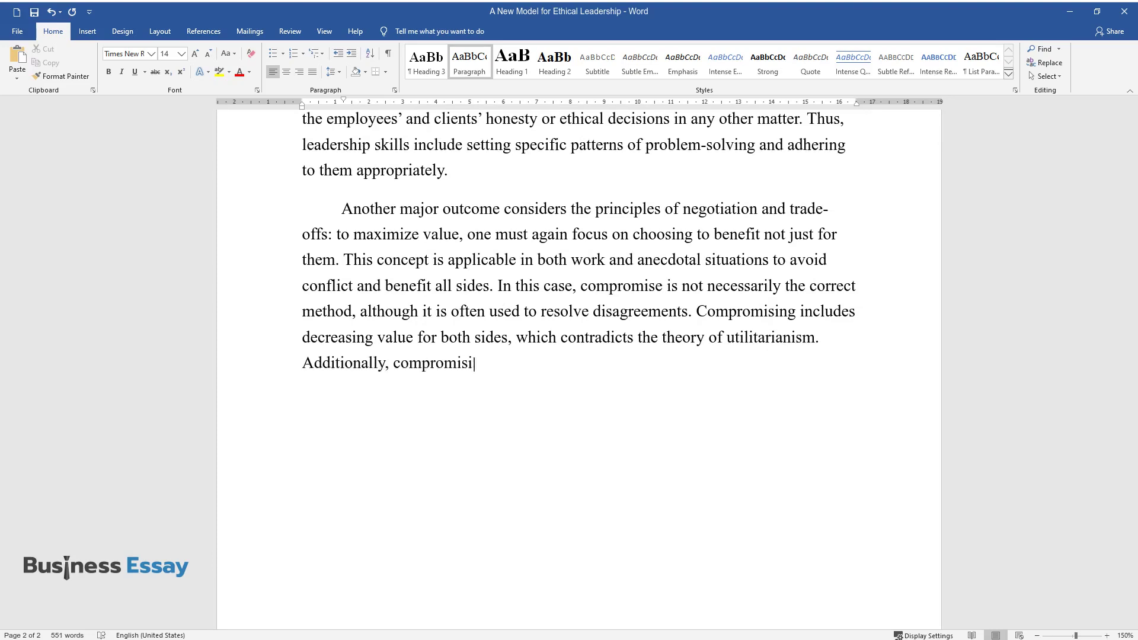
pyautogui.write('ng as a method is highly depende')
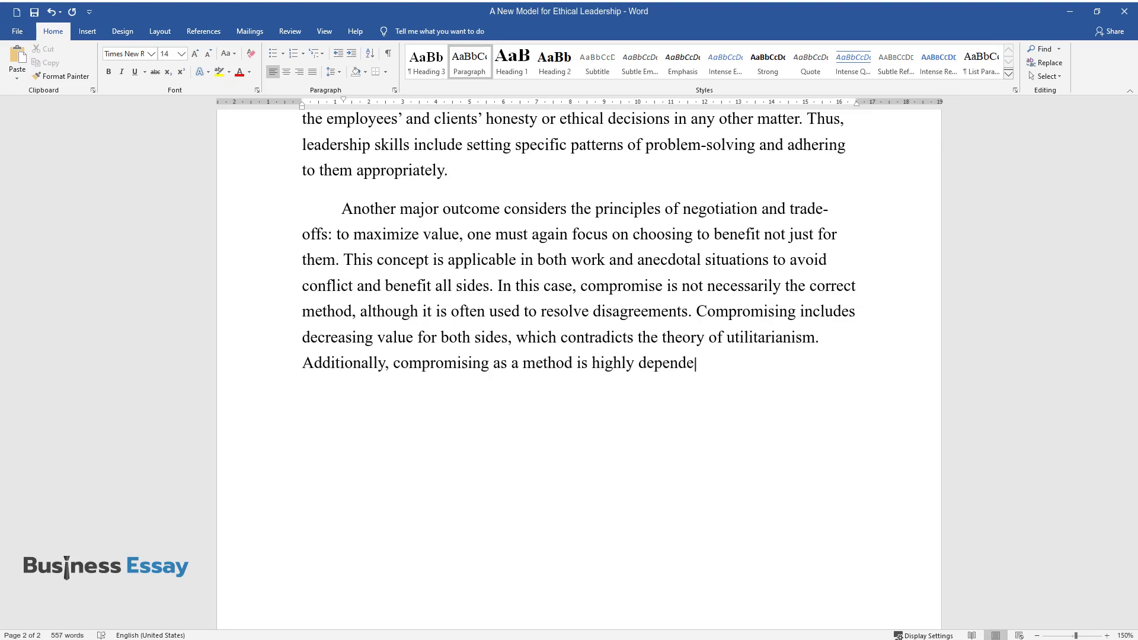
pyautogui.write("nt on people's emotions and intui")
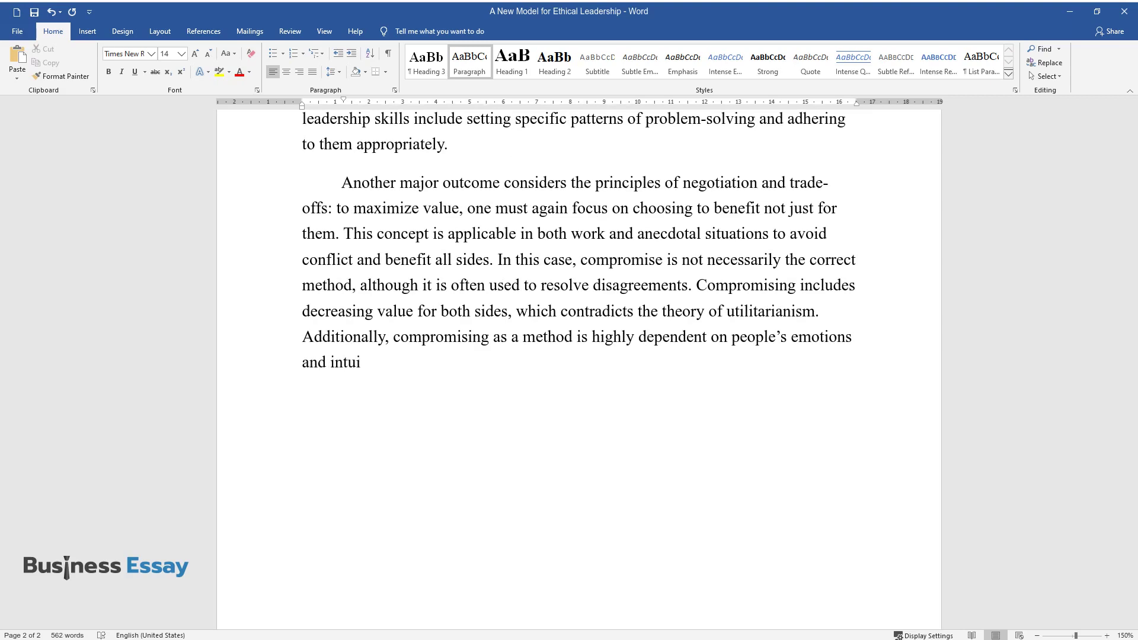
pyautogui.write('tive reasoning, both of which are')
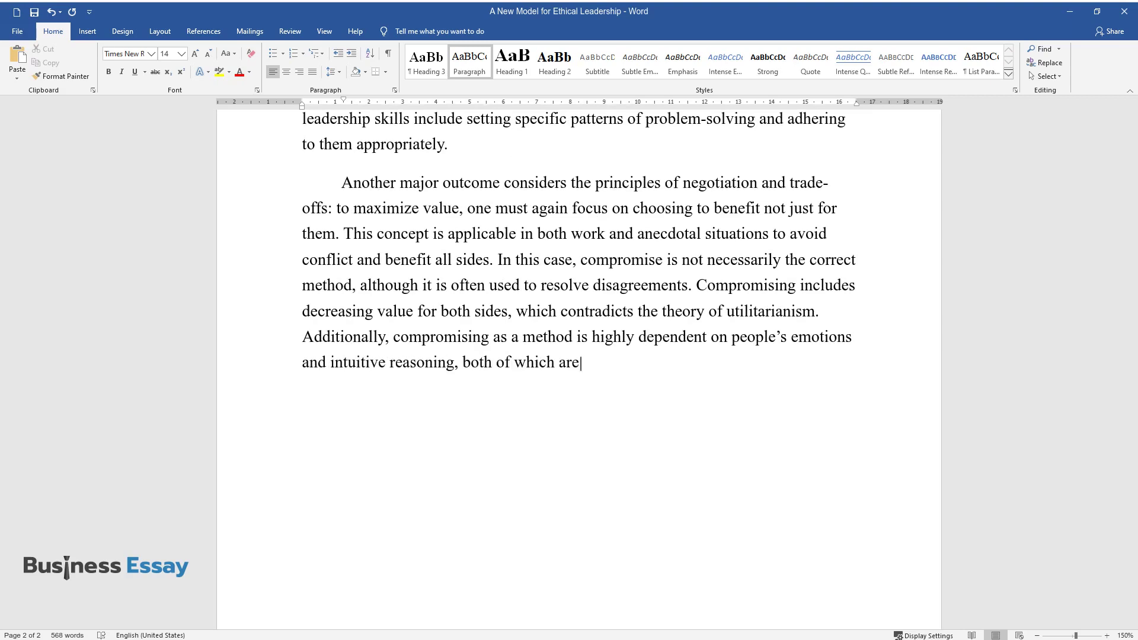
pyautogui.write(' not supported by the author. Ins')
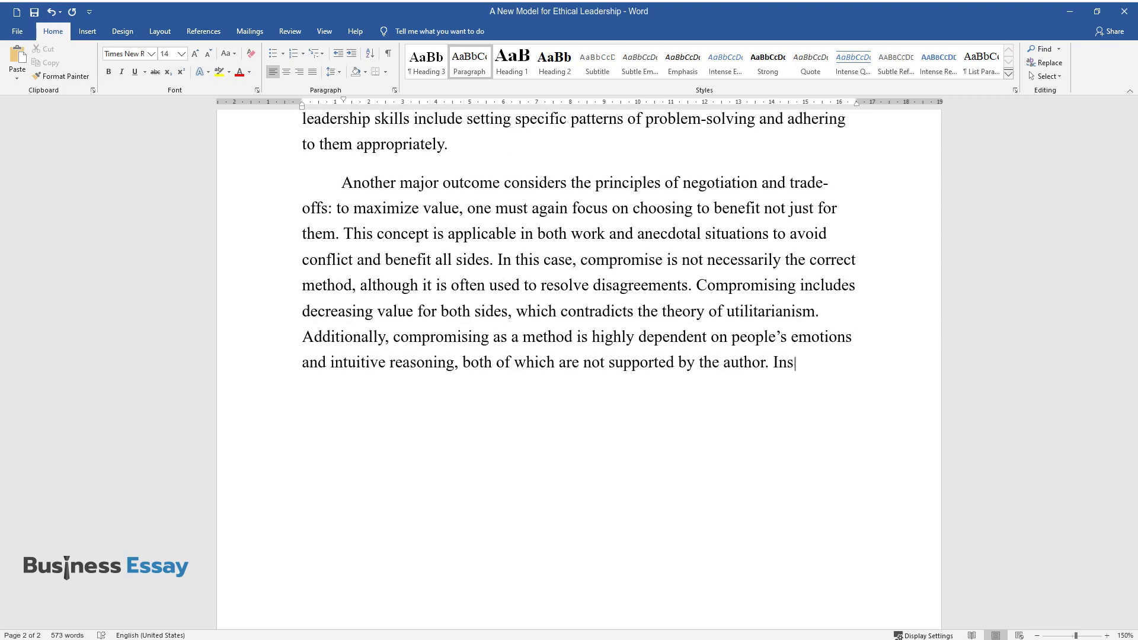
# - Write that trade-offs are suggested instead, to benefit more than just oneself while improving relationships with friends, partners, and colleagues
pyautogui.write('tead, it is suggested that trade-')
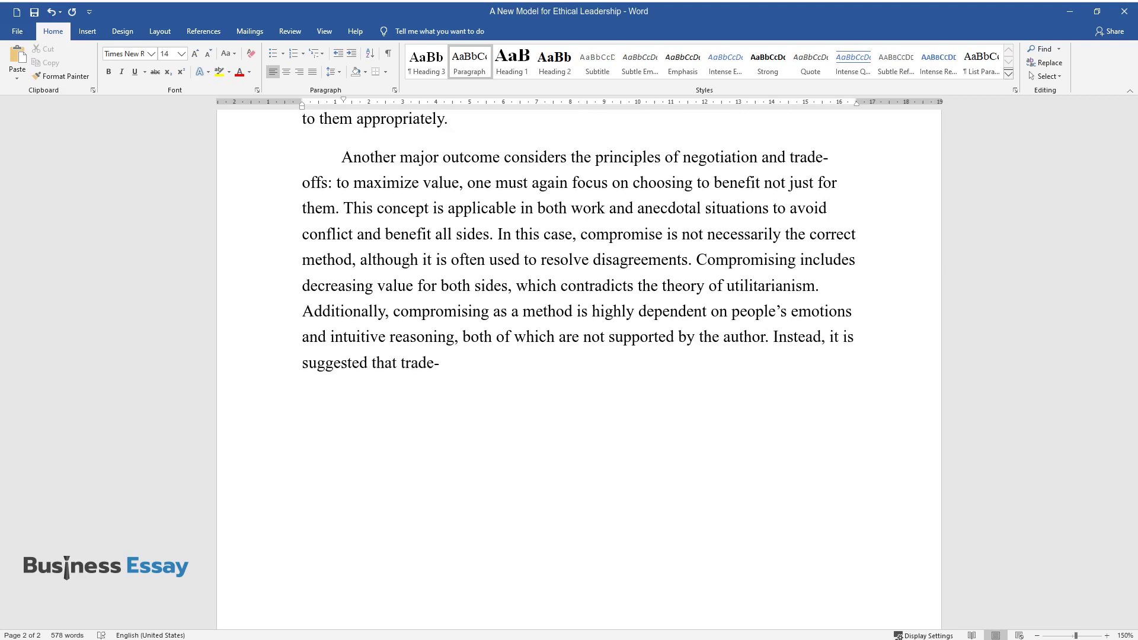
pyautogui.write('offs are implemented to benefit m')
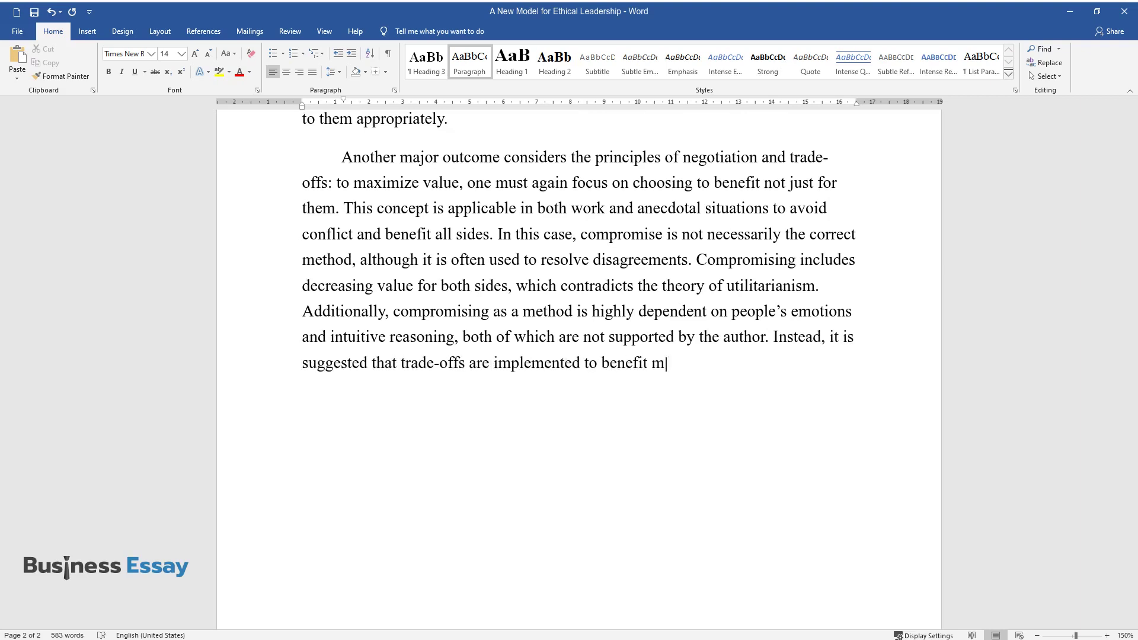
pyautogui.write('ore than just oneself while also')
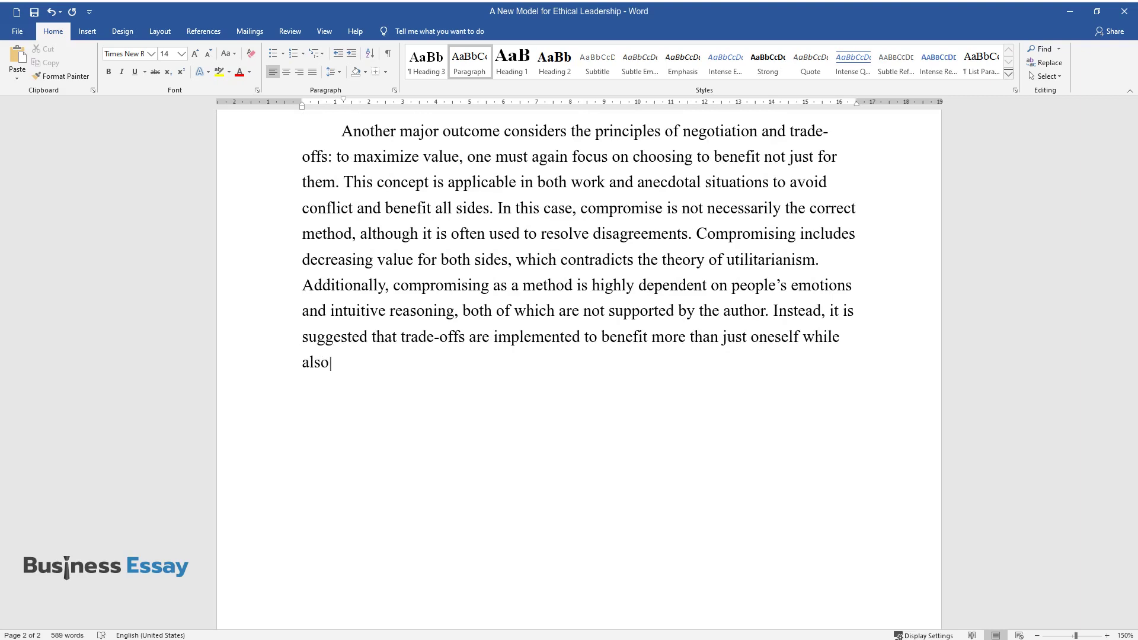
pyautogui.write(' improving relationships with fri')
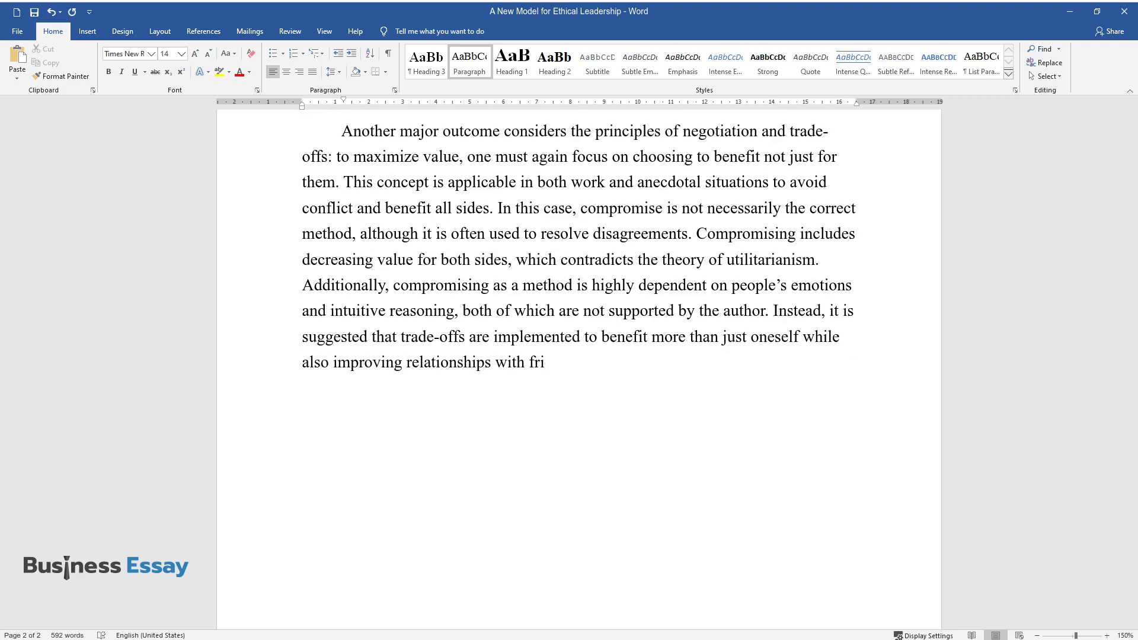
pyautogui.write('ends, partners, and colleagues. B')
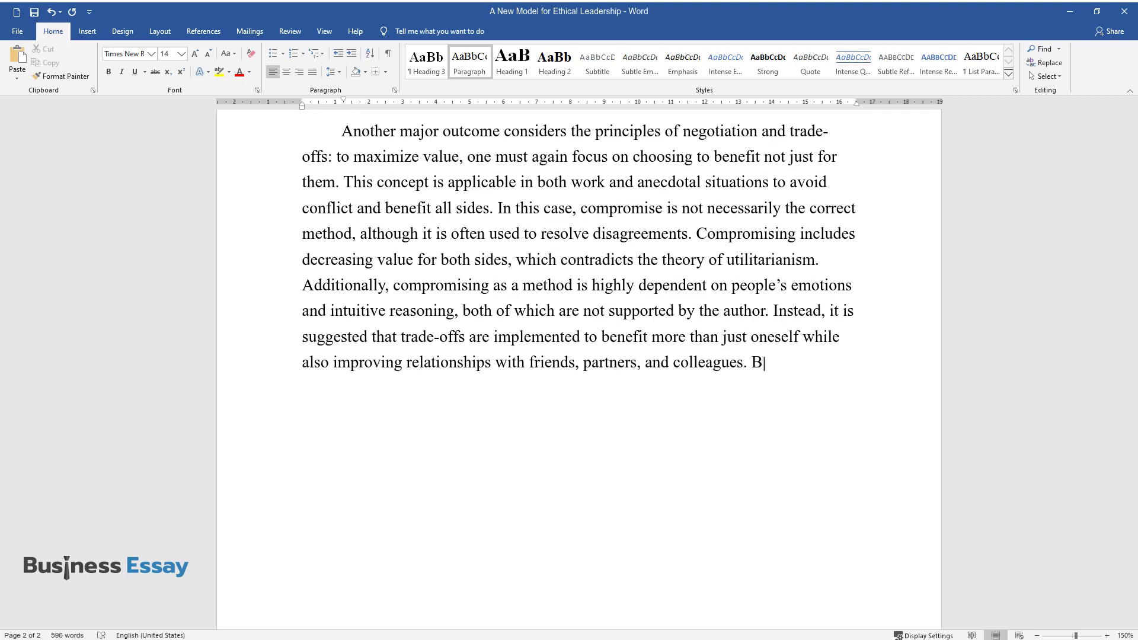
# - State that sharing personal information, asking questions, and building trust allow more sources of value to be found
pyautogui.write('y sharing personal information, a')
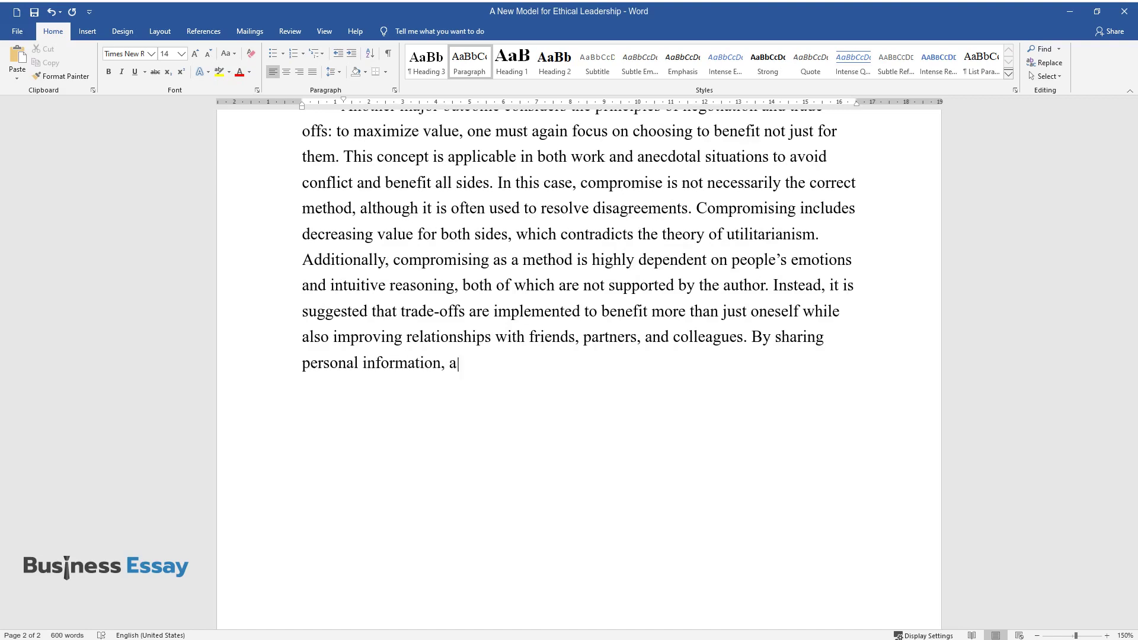
pyautogui.write('sking questions, and building tru')
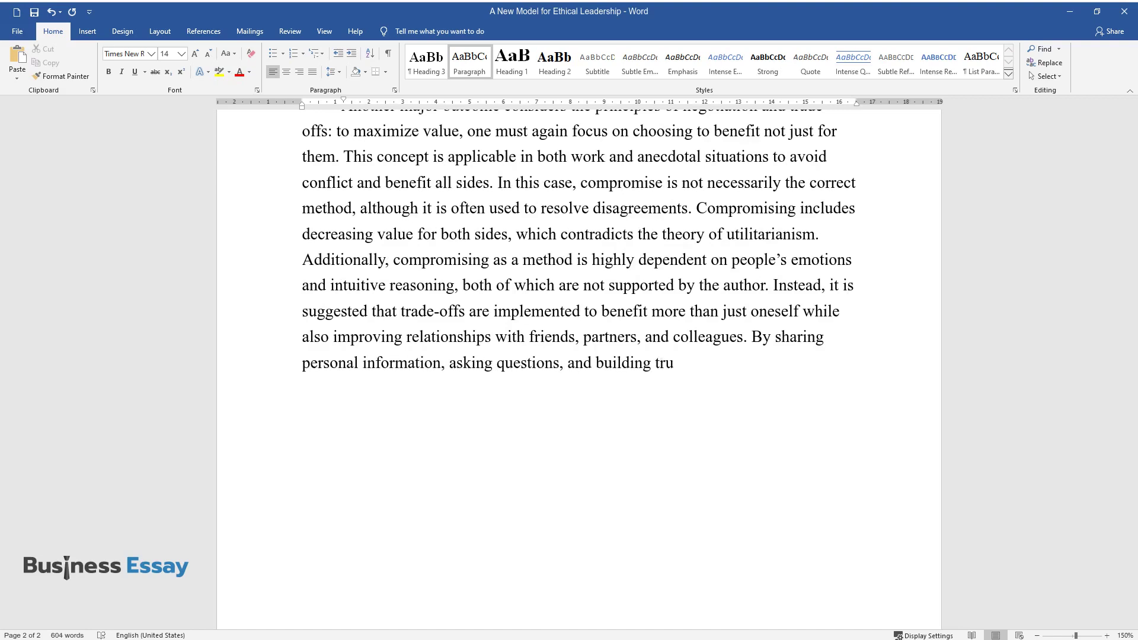
pyautogui.write('st, more sources of value')
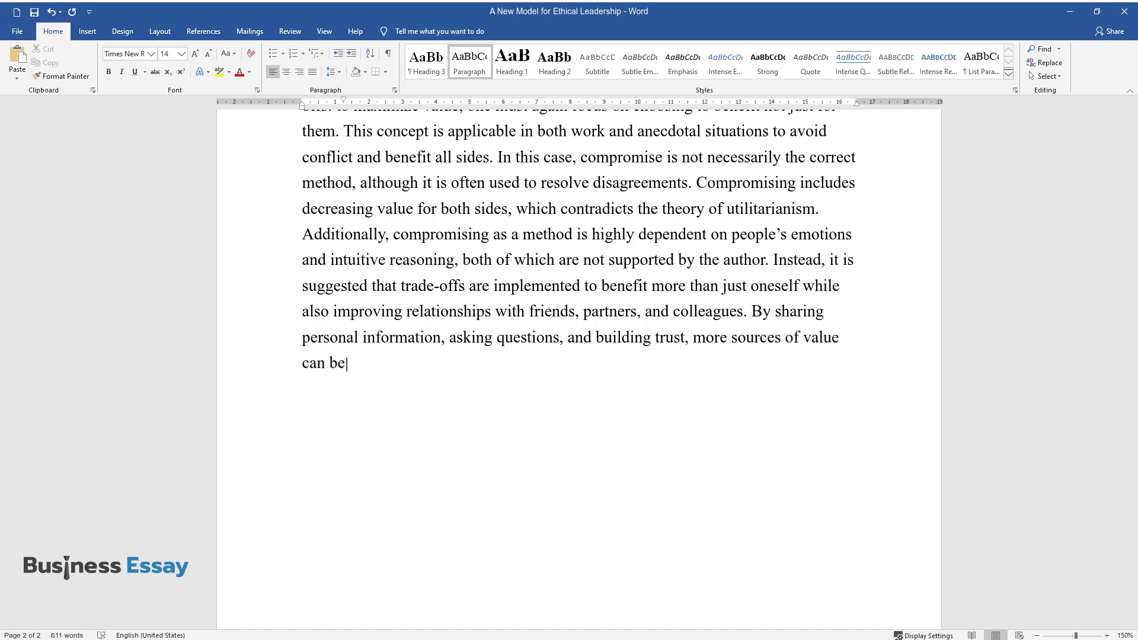
pyautogui.write(' can be found. Finally, through these me')
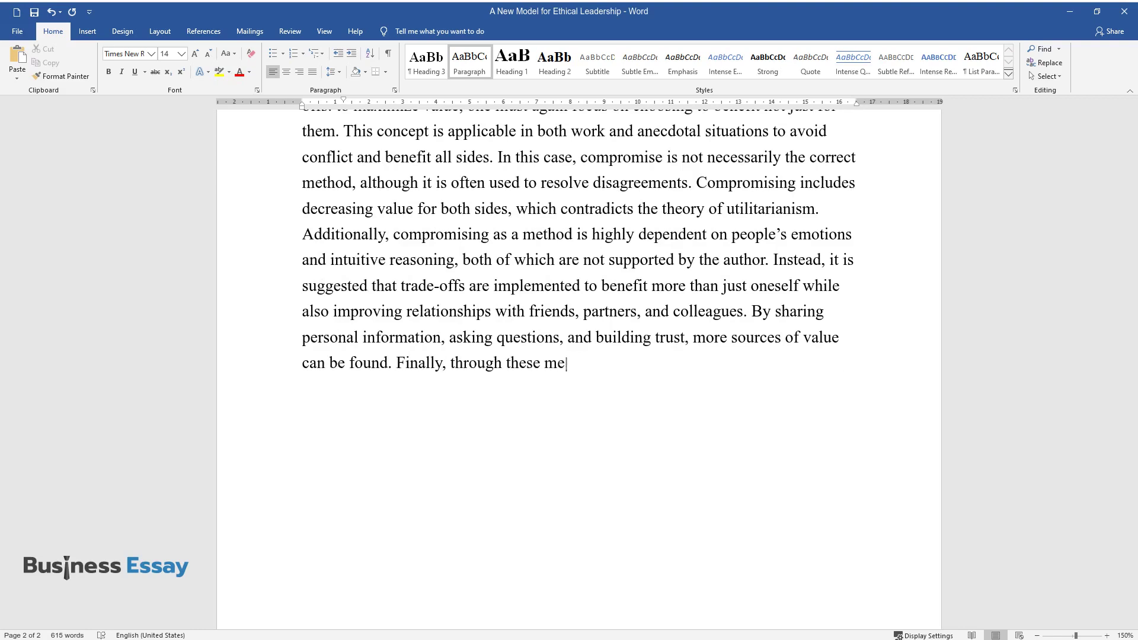
# - Write that through these methods the “maximum sustainable goodness can be achieved: the level of value creation that we can realistically achieve”
pyautogui.write('thods, the “maximum sustainable g')
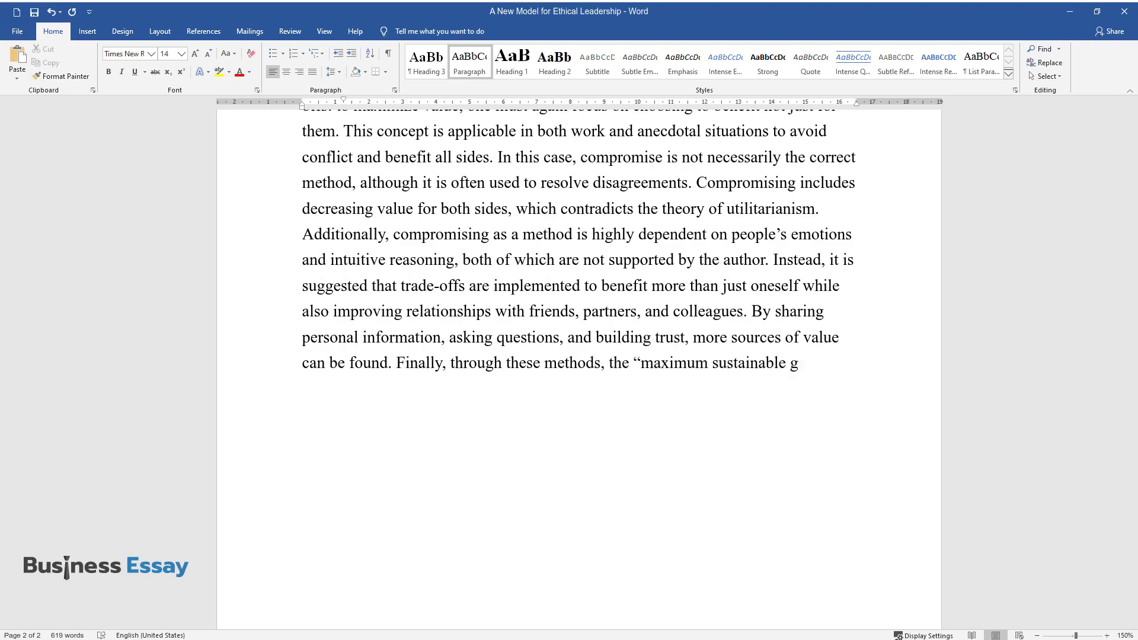
pyautogui.write('oodness can be achieved: the leve')
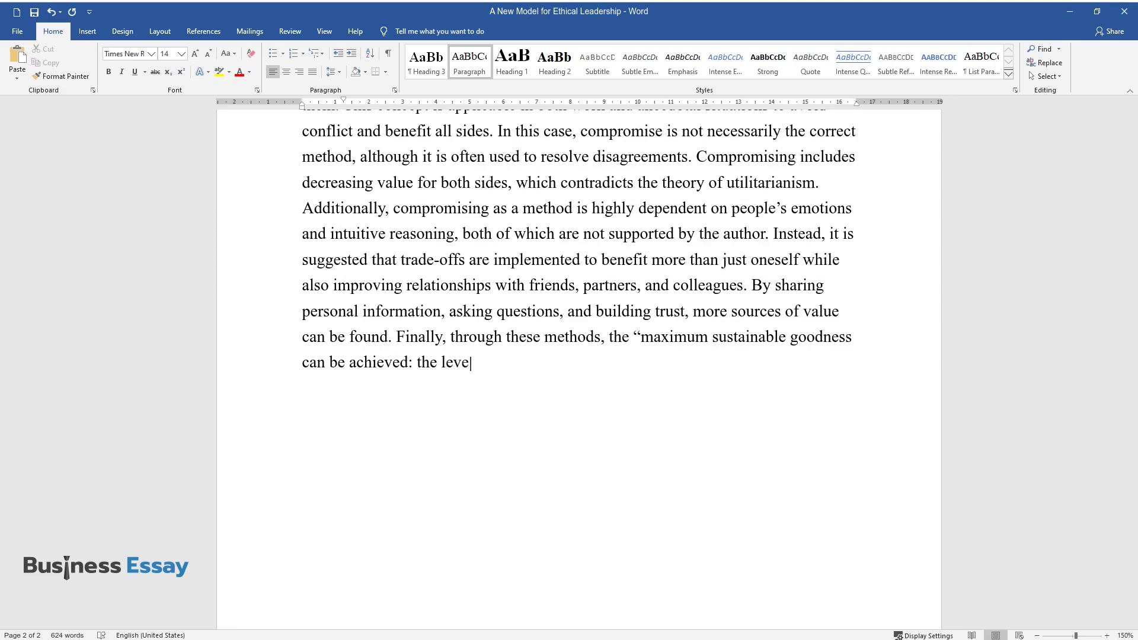
pyautogui.write('l of value creation that we can')
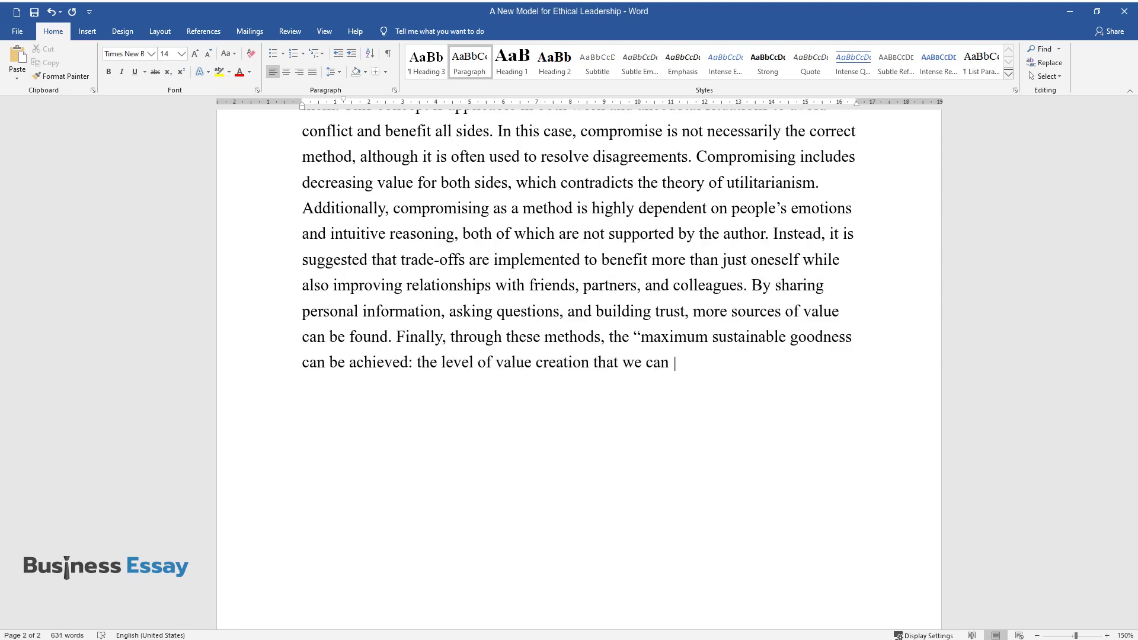
pyautogui.write(' busine')
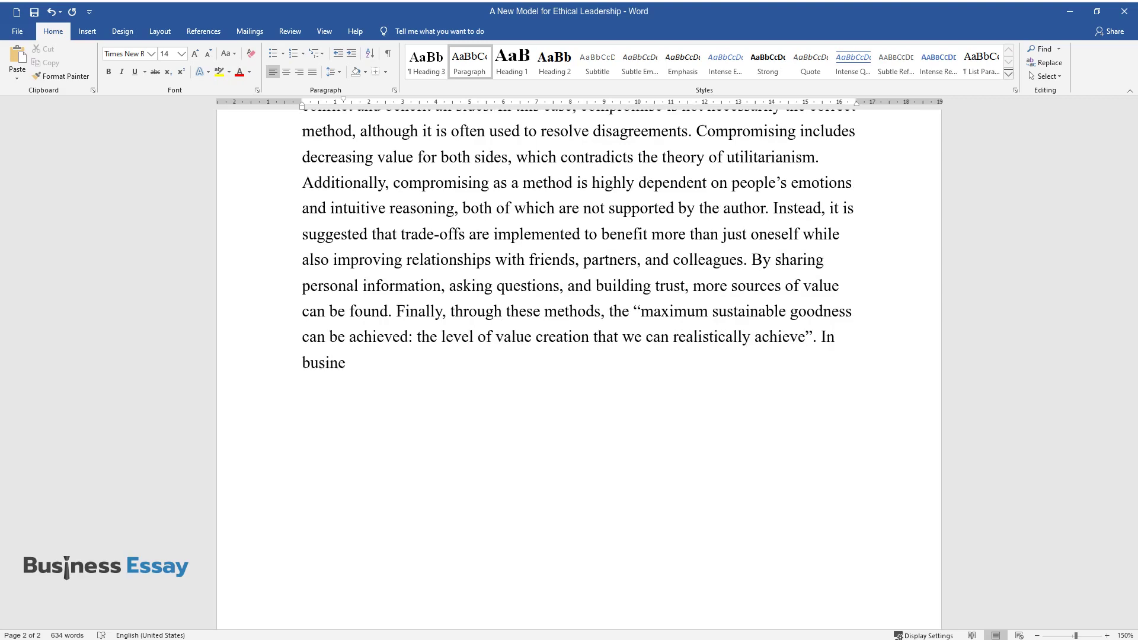
# - End the paragraph by stating that business ethics should emphasize developing high-quality products and forming stable relationships with partners – valuable results
pyautogui.write('ss ethics, the emphasis should be')
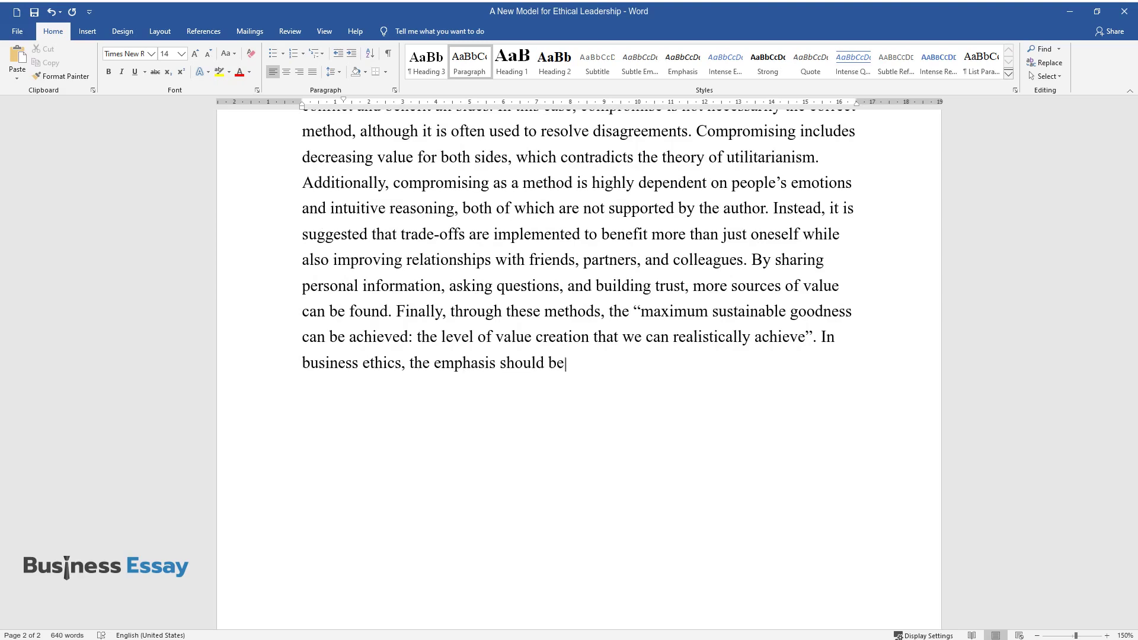
pyautogui.write(' placed on developing high-quali')
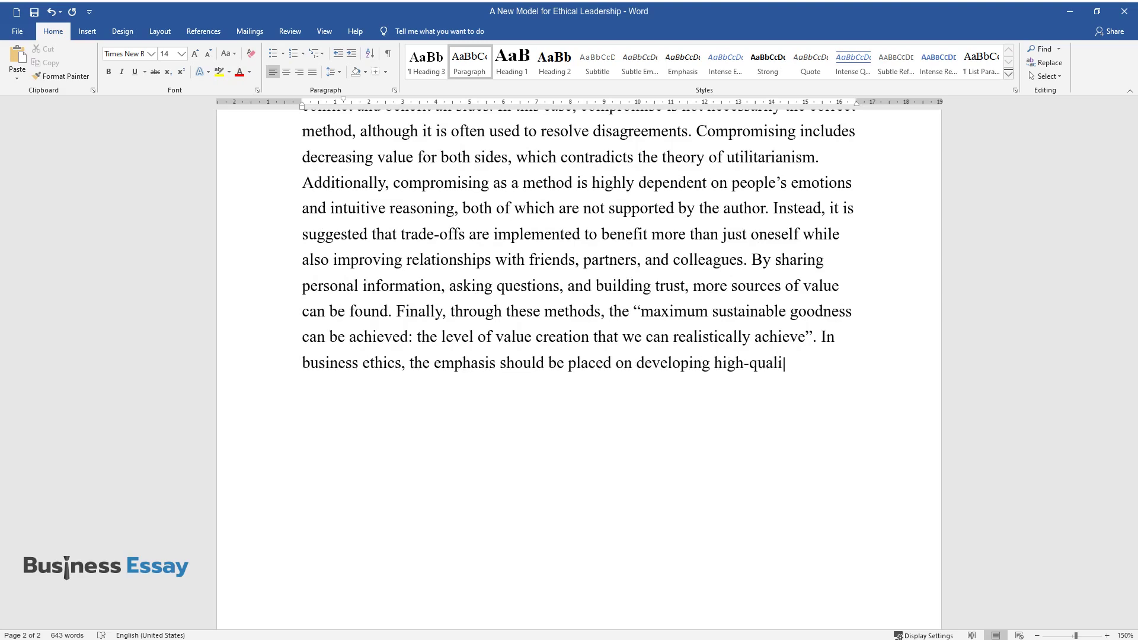
pyautogui.write('ty products and forming stable rel')
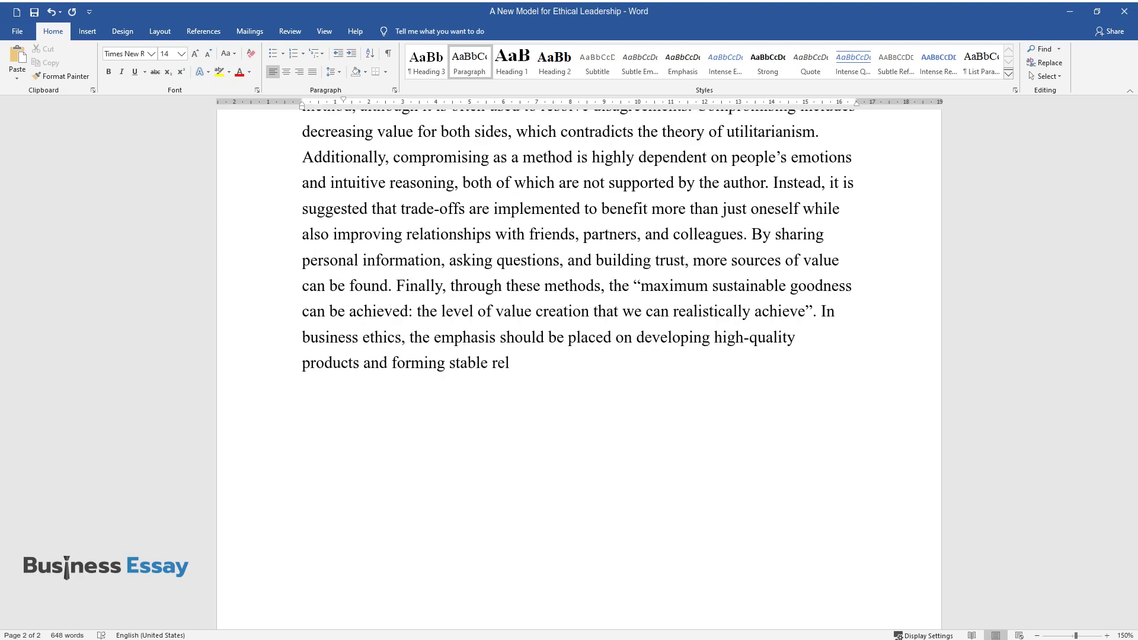
pyautogui.write('ationships with partners - valua')
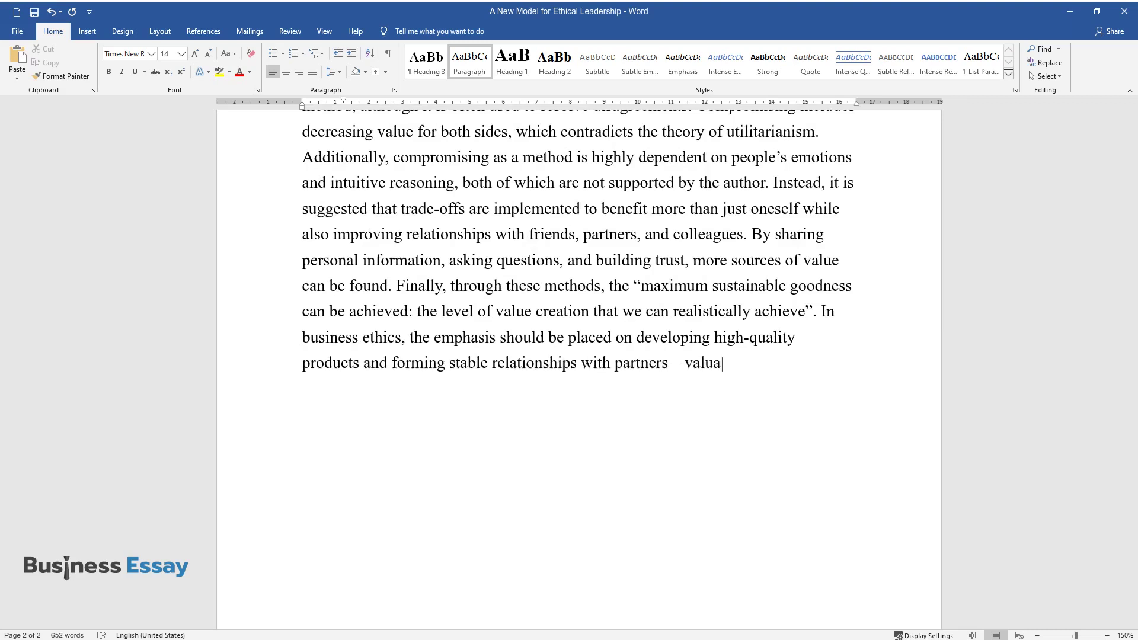
pyautogui.write('ble results.')
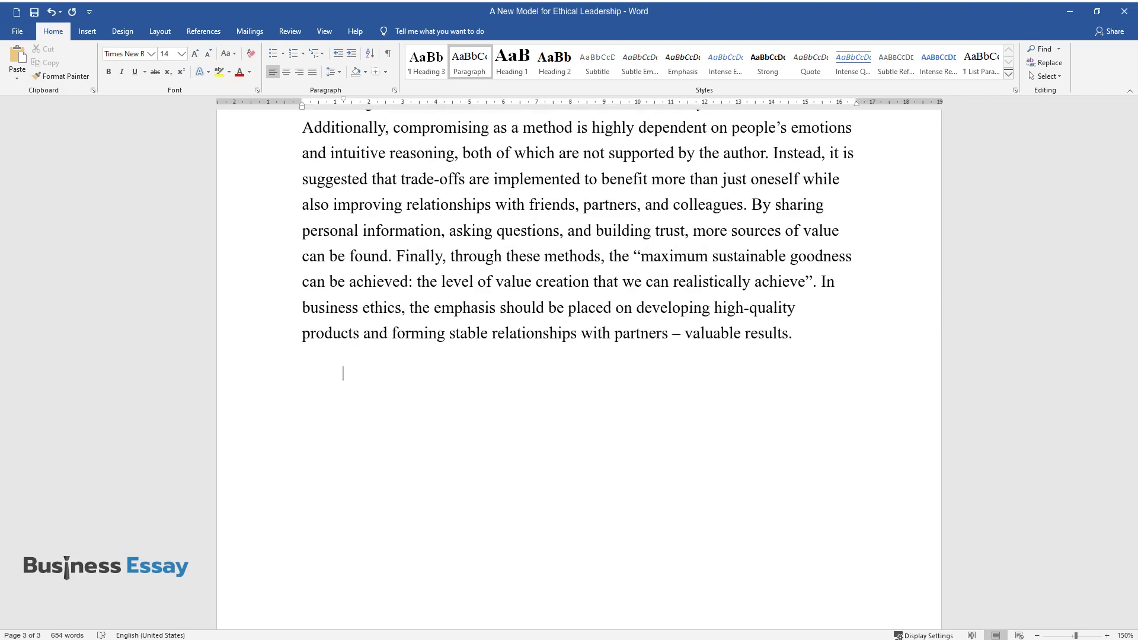
# - Start a paragraph on time as a valuable factor in ethical decision-making, stating that wasting or irrationally spending it decreases utility
pyautogui.write('Time is also a valuable factor to')
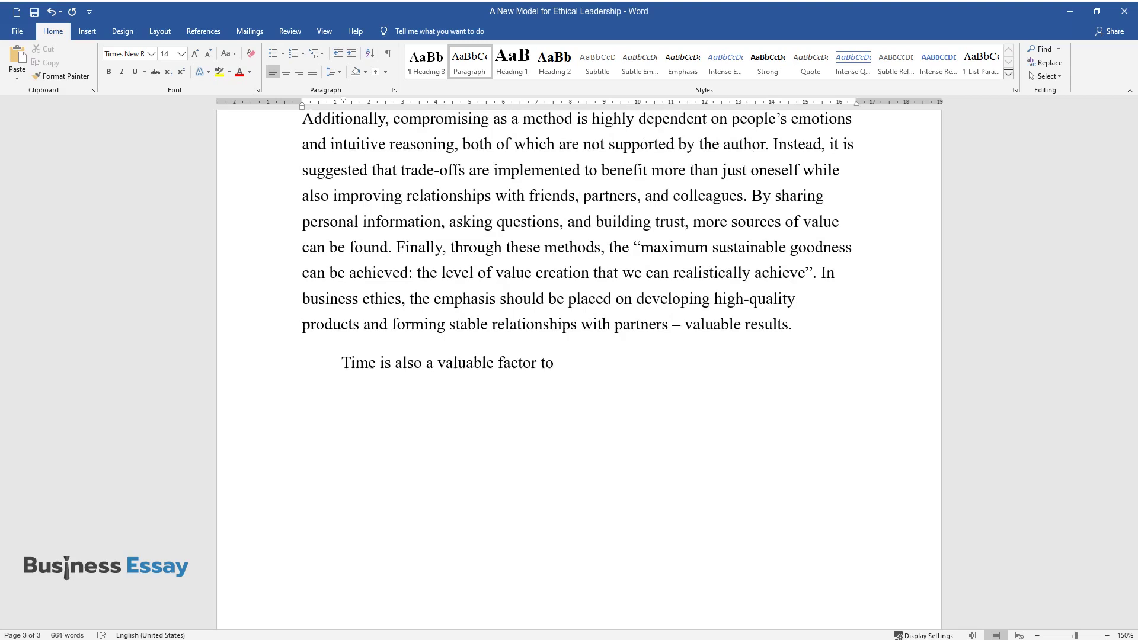
pyautogui.write(' consider in ethical decision-mak')
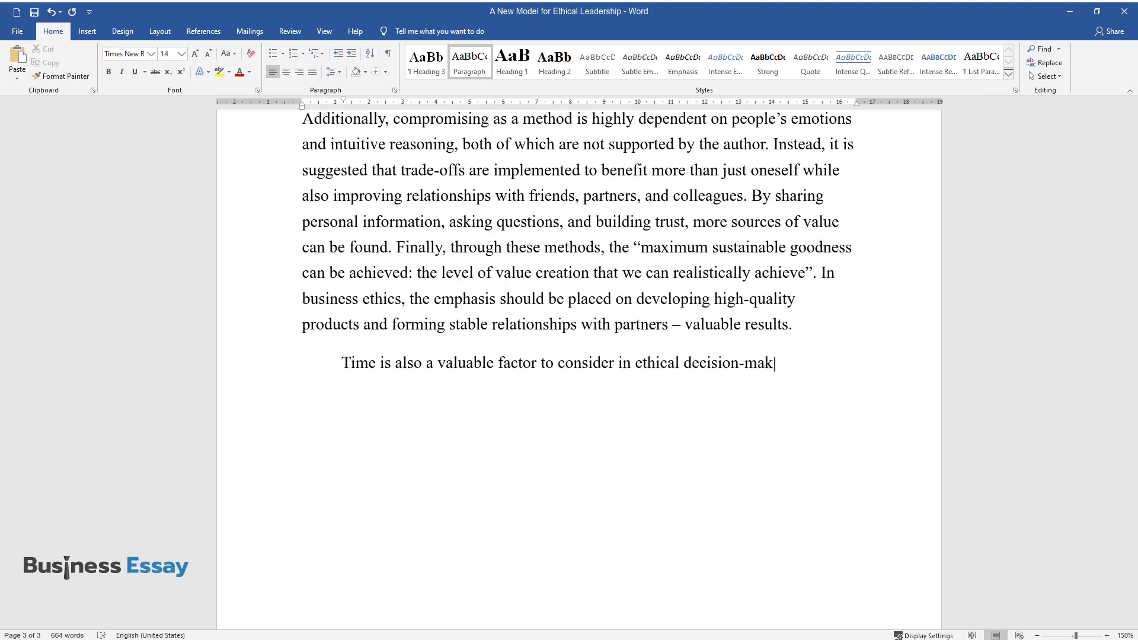
pyautogui.write('ing. One must not waste time or s')
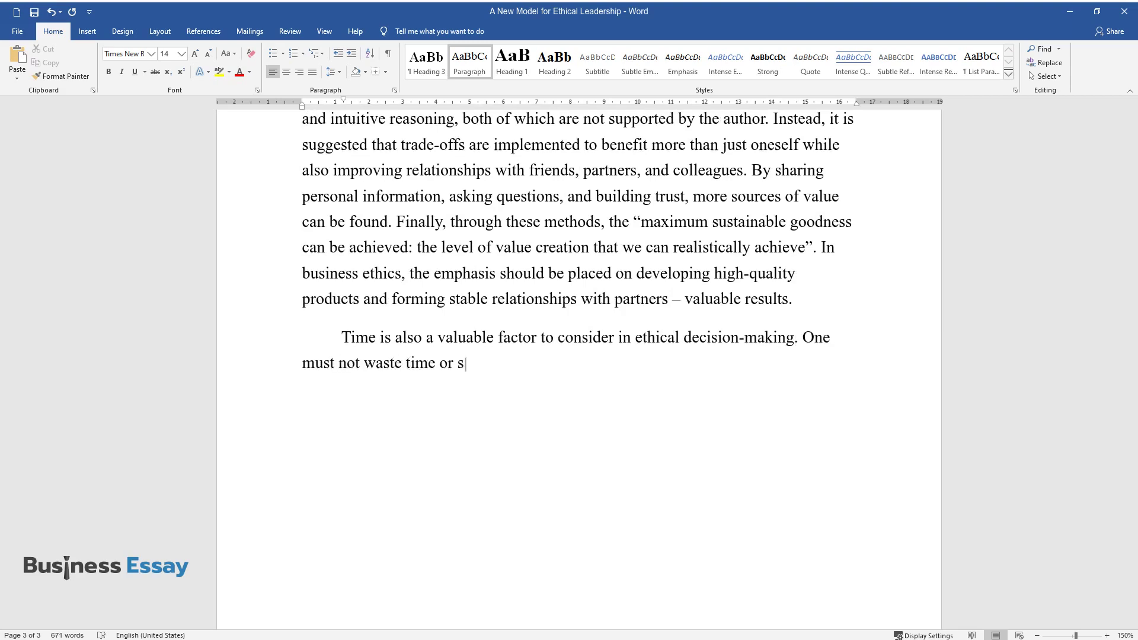
pyautogui.write('pend it irrationally as that dec')
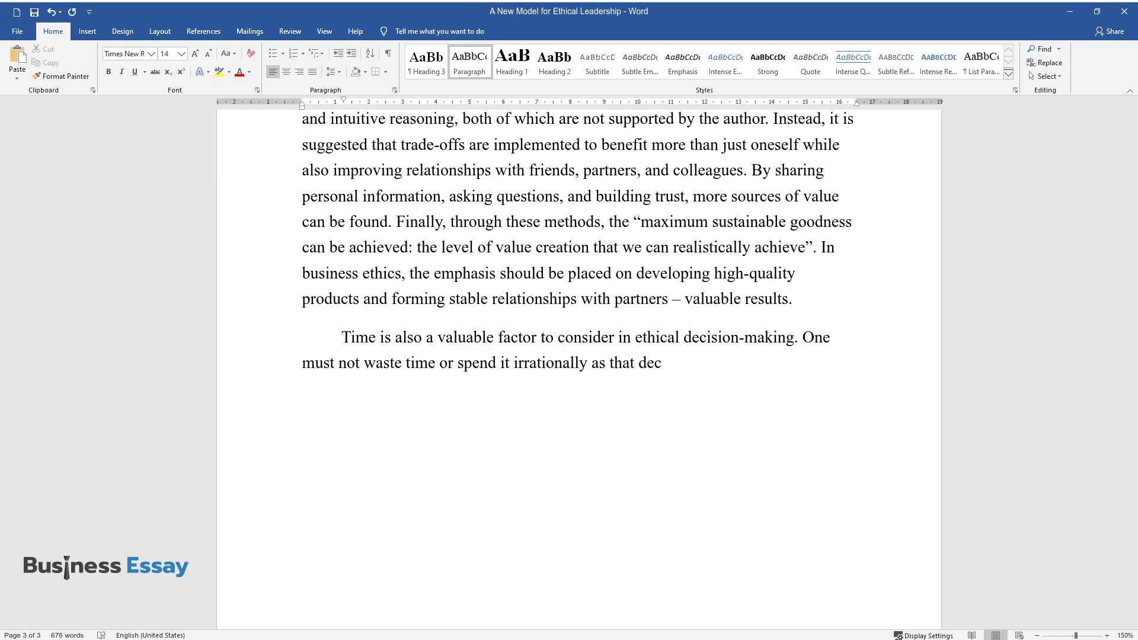
pyautogui.write('reases utility. An essential skil')
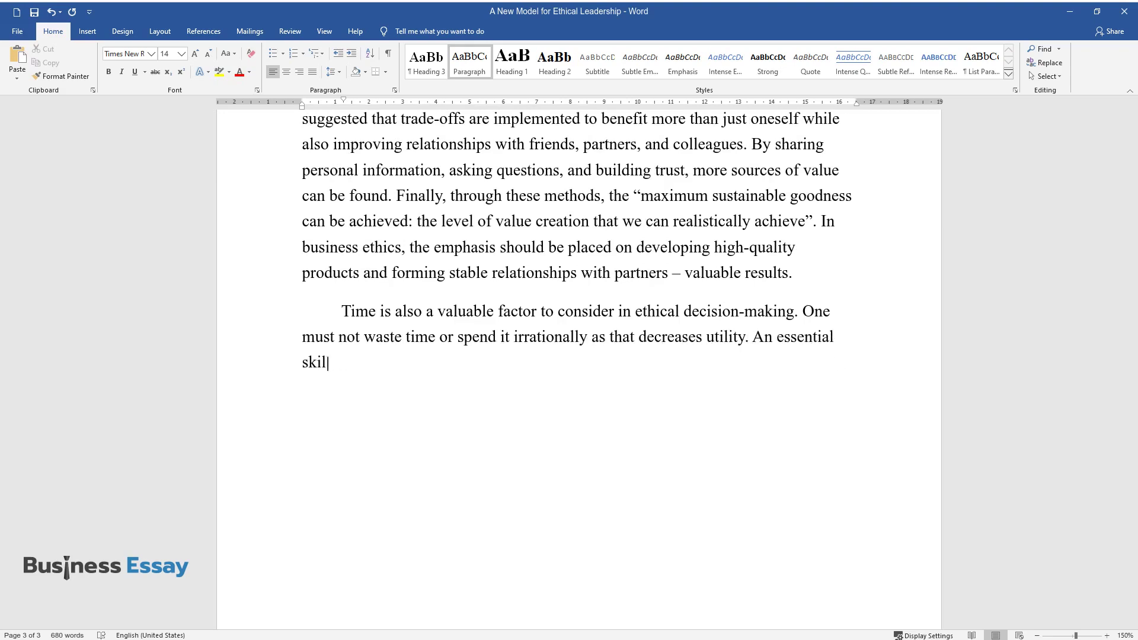
# - Write that an essential skill is the ability to organize a schedule that allows time to be spent wisely, with maximum valuable results
pyautogui.write('l, in this case, is the ability t')
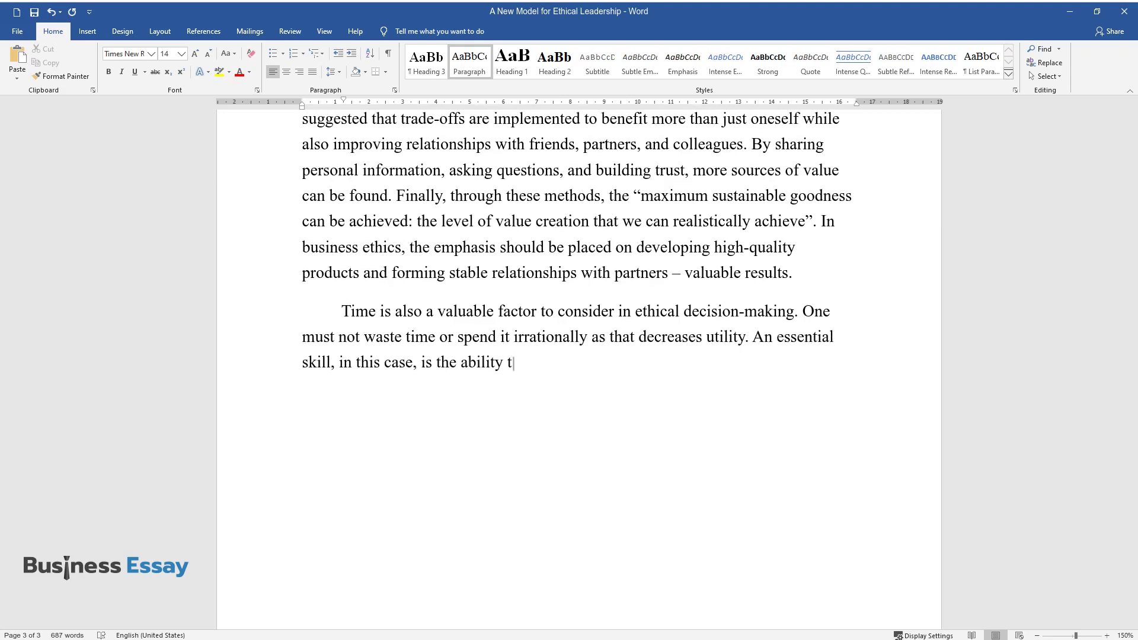
pyautogui.write('o organize a schedule that allows')
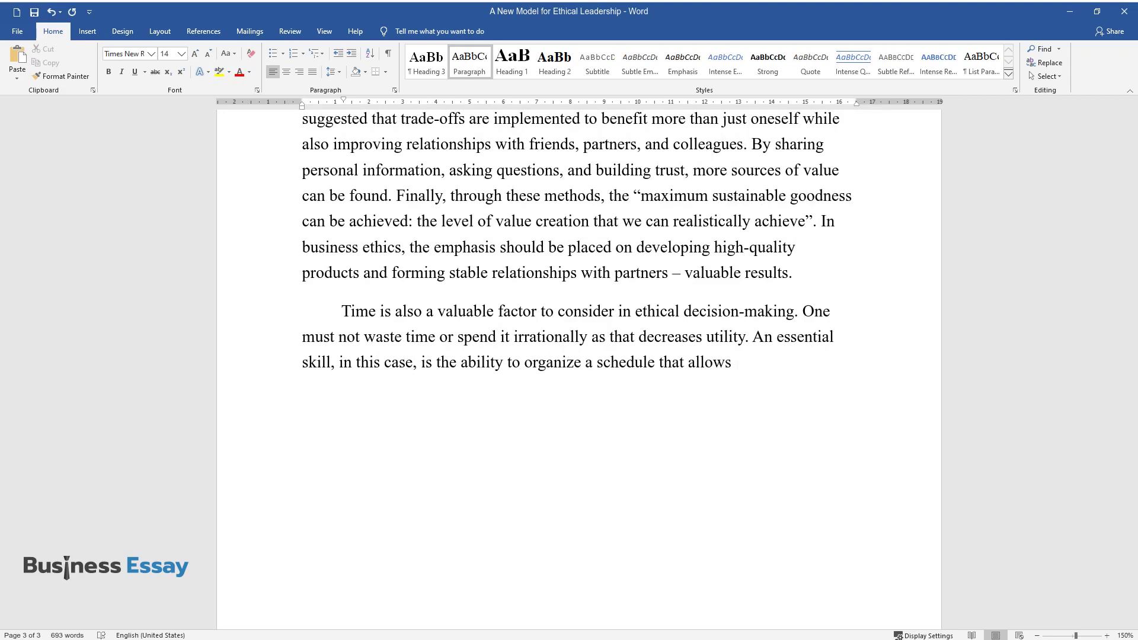
pyautogui.write(' for time to be spent wisely, wit')
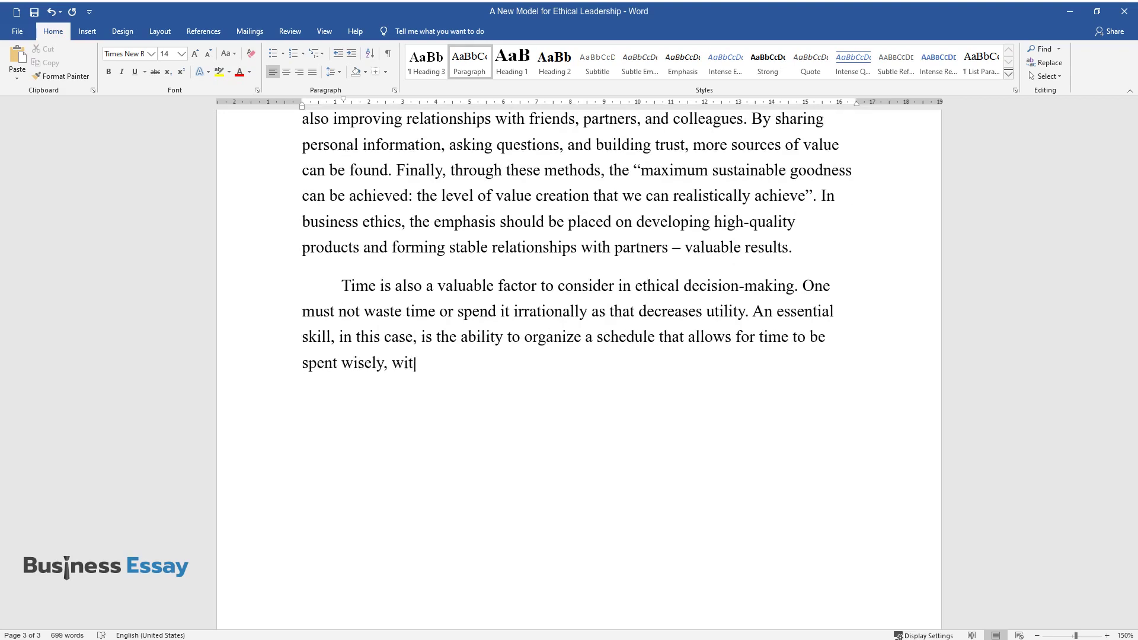
pyautogui.write('h maximum valuable results. Henc')
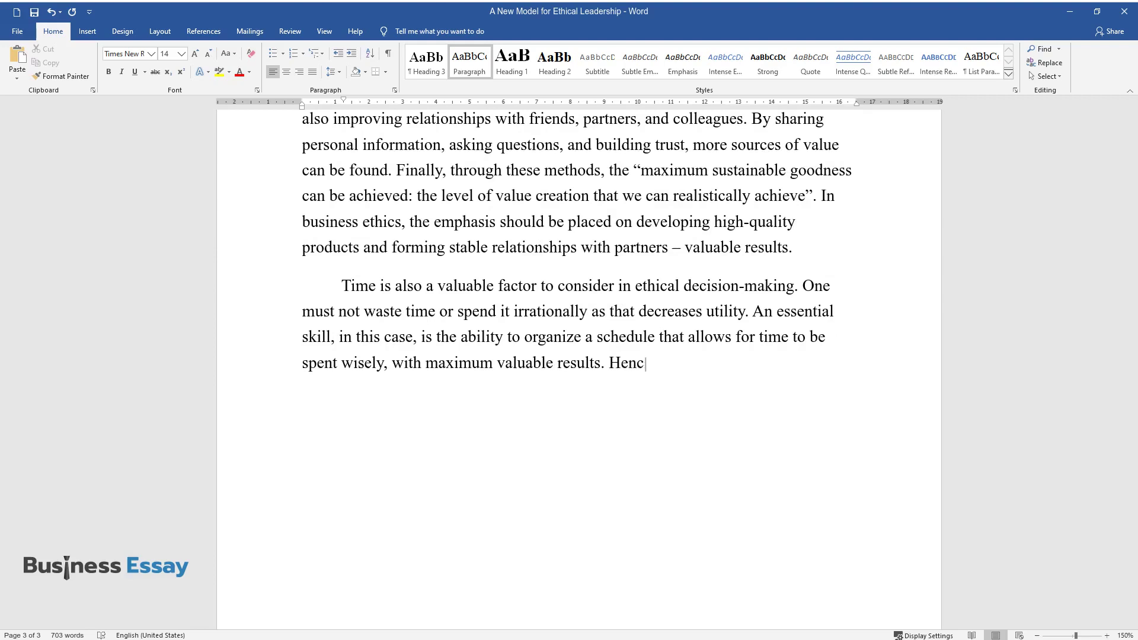
# - Add that if a task is useless in the long run, it is wiser to pick another one beneficial for collective practicality
pyautogui.write('e, if the task is useless in the')
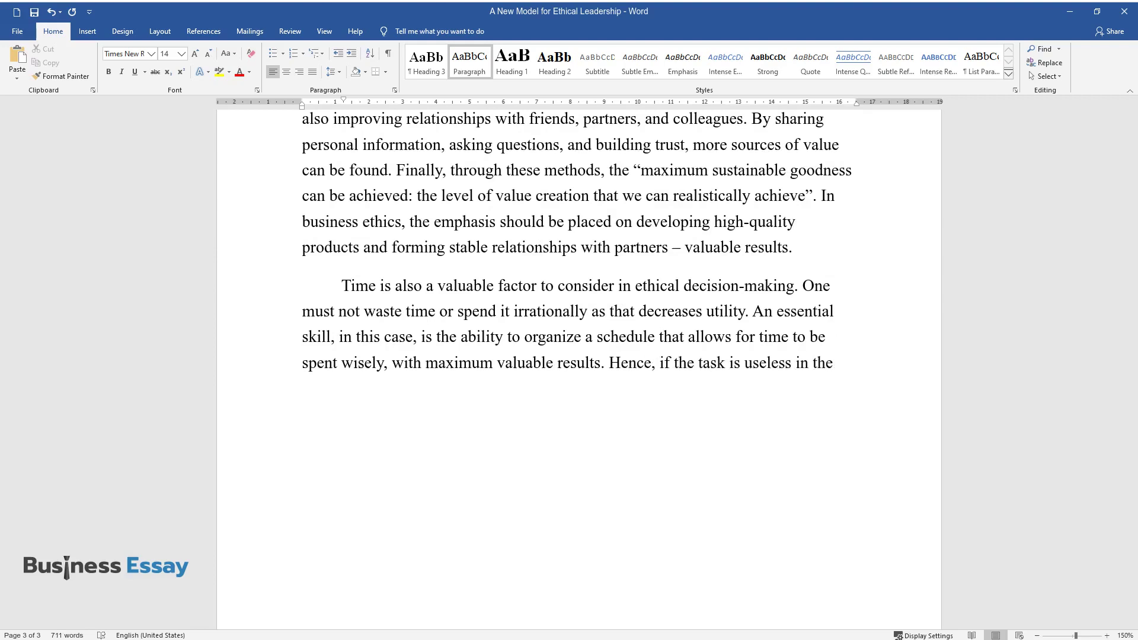
pyautogui.write(' long run, it is wiser to pick ano')
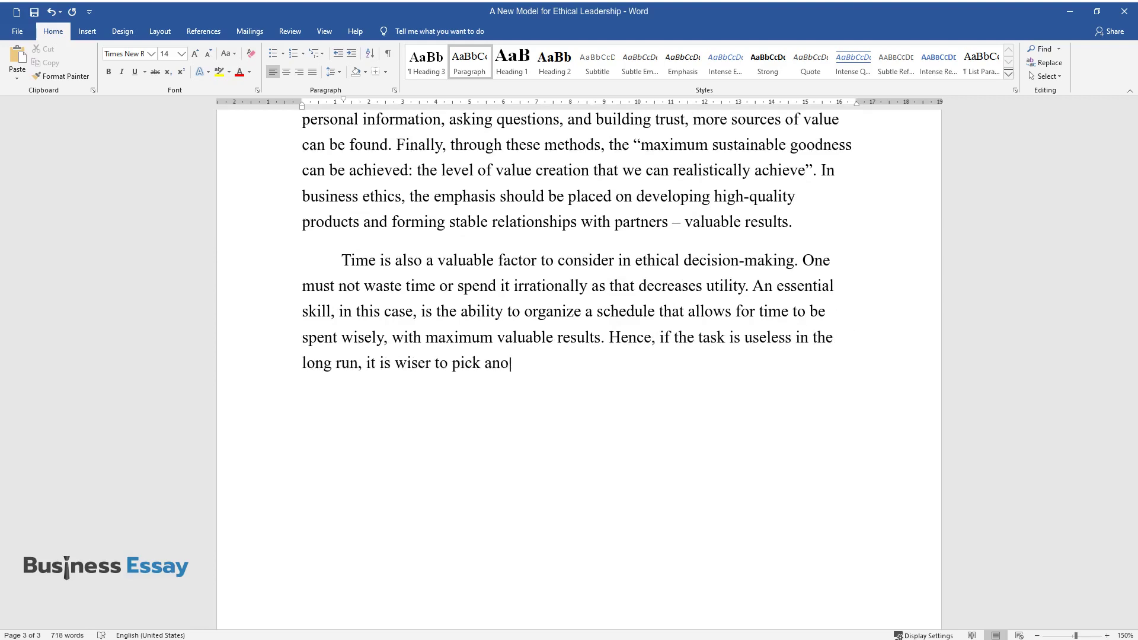
pyautogui.write('ther one that will be beneficial')
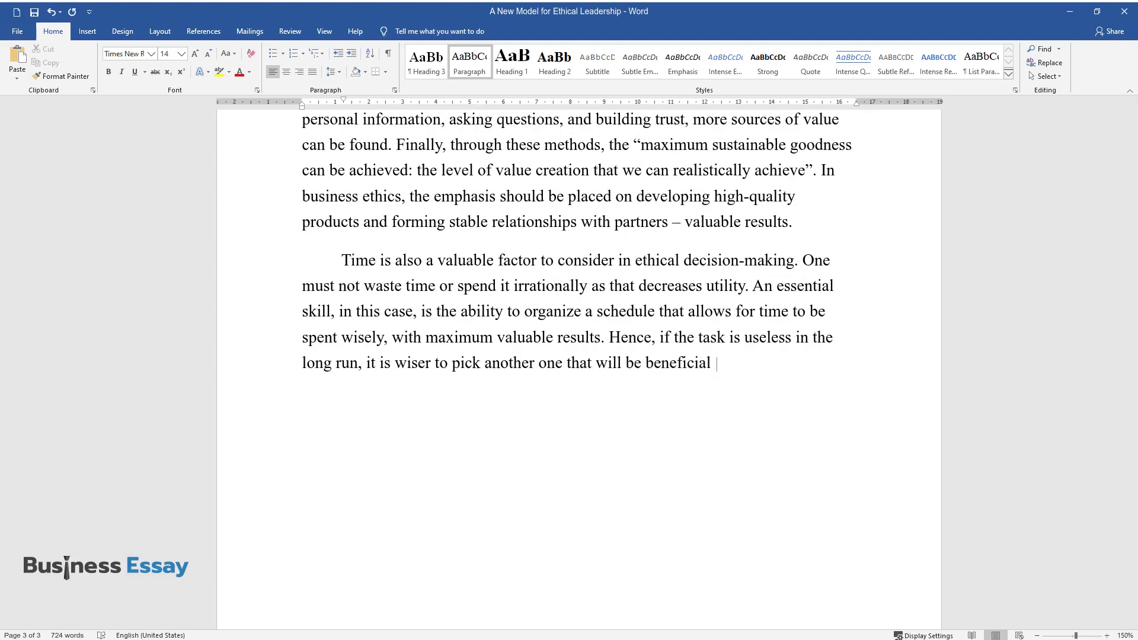
pyautogui.write(' for collective practicality. Rat')
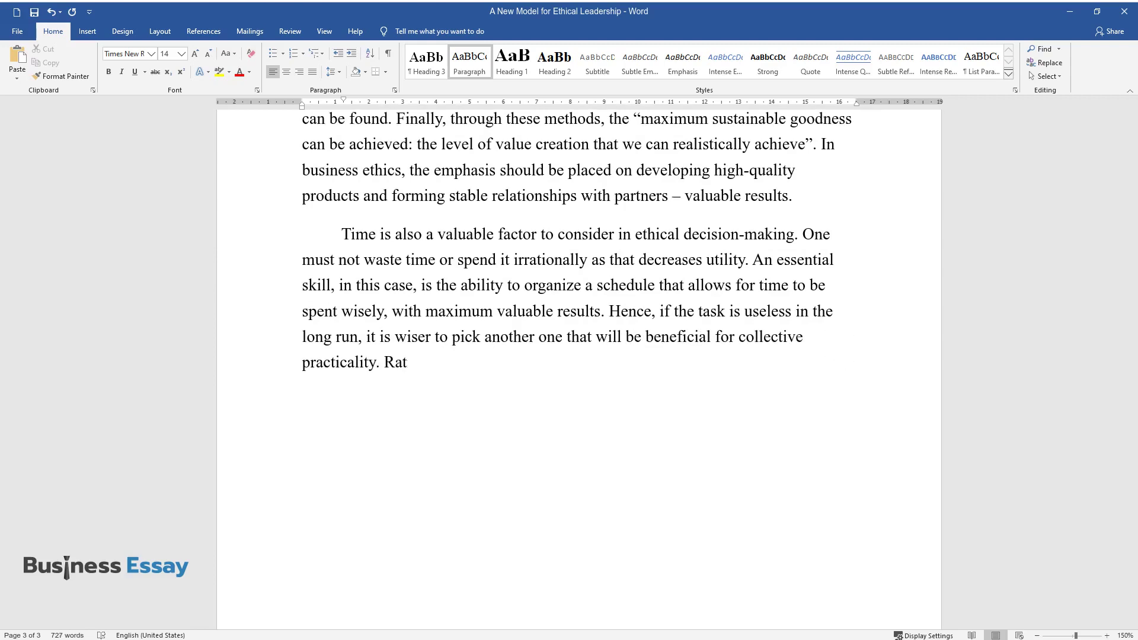
# - State that rational thinking is crucial because, unlike intuitive systems, it does not allow hasty reasoning and prioritizes time allocation to ensure higher quality results
pyautogui.write('ional thinking is crucial in this ')
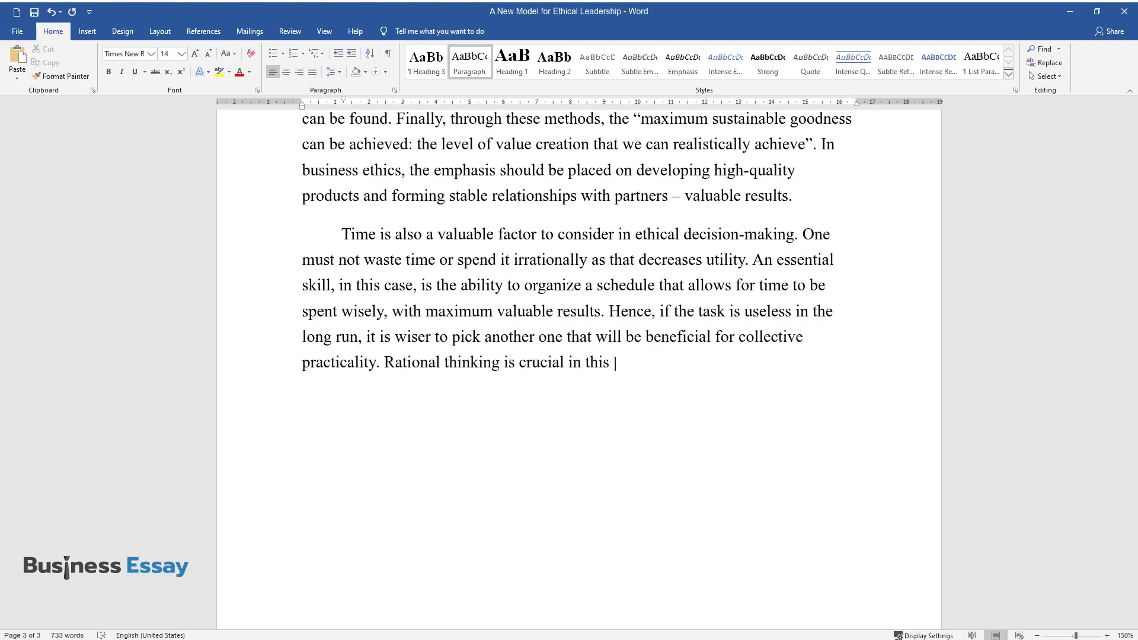
pyautogui.write('case because, unlike intuitive s')
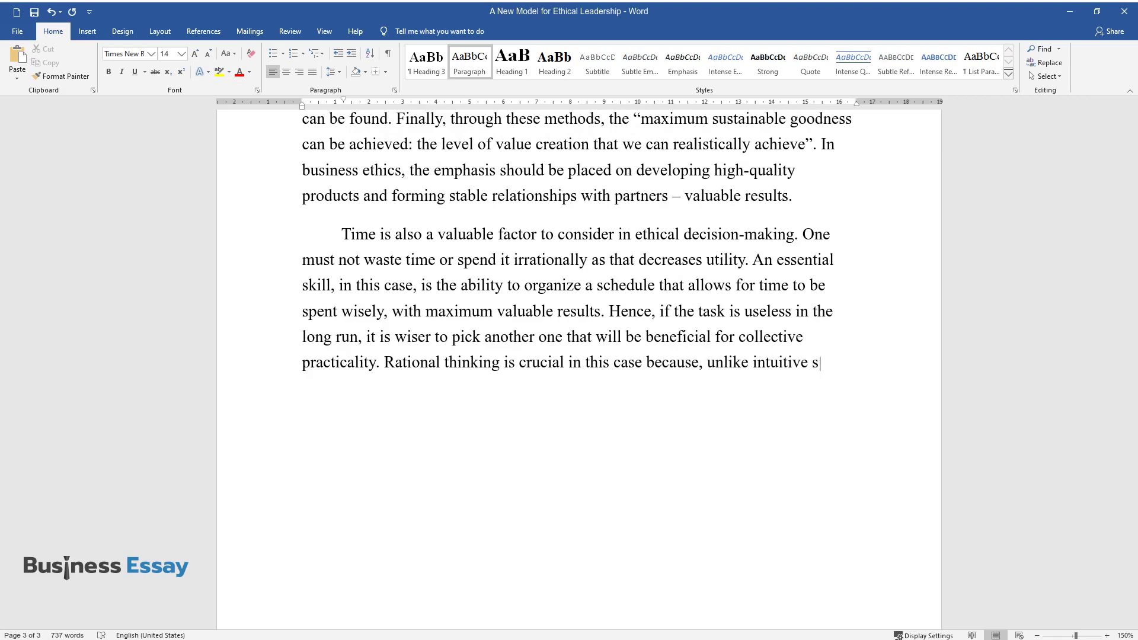
pyautogui.write('ystems, it does not allow for has')
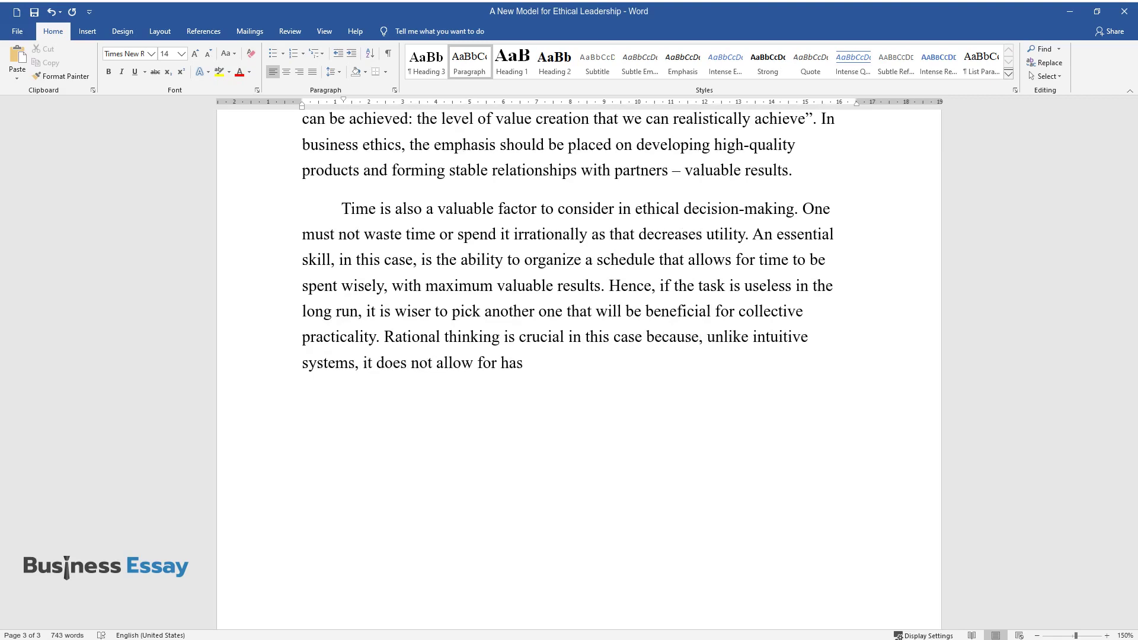
pyautogui.write('ty reasoning and instead prioriti')
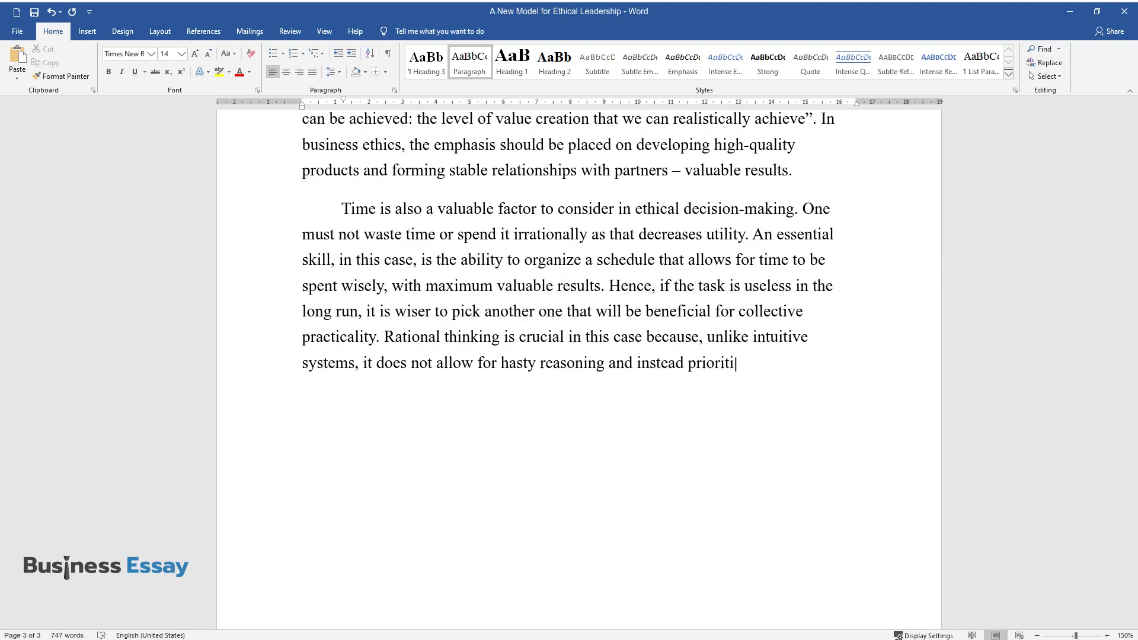
pyautogui.write('zes time allocation to ensure higher qua')
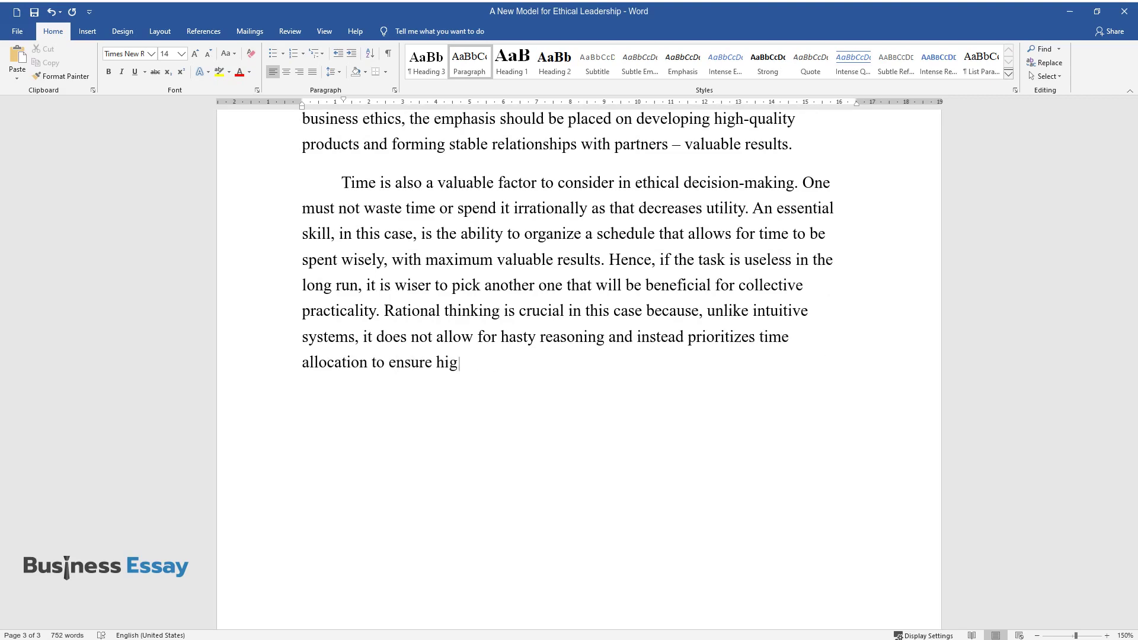
pyautogui.write('lity results. Additionall')
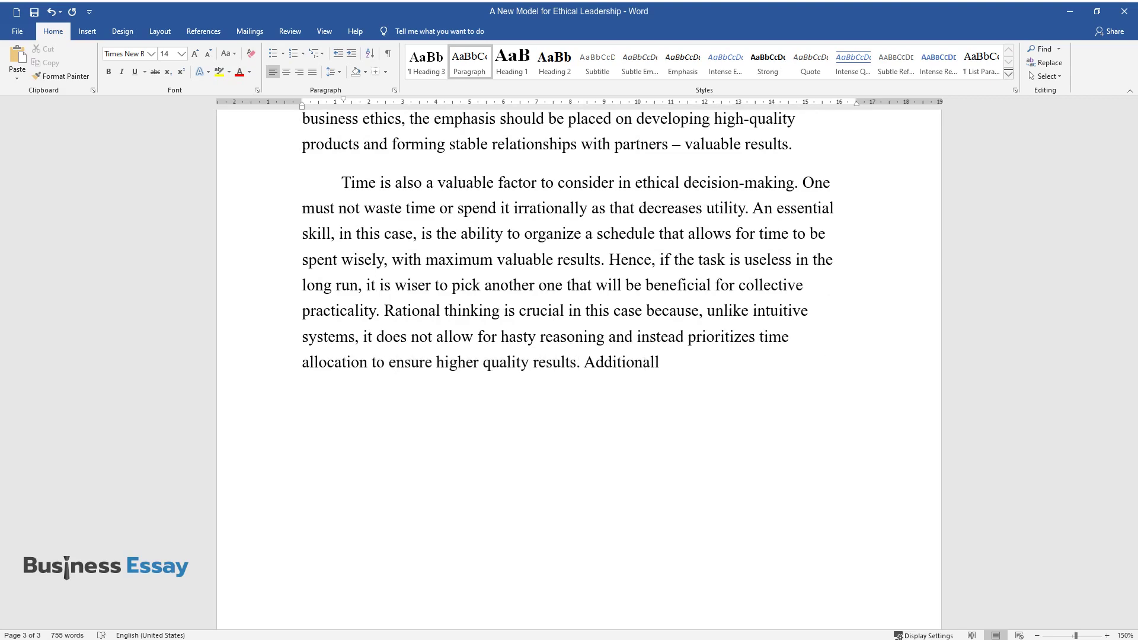
# - Add that companies and individuals can use properly allocated time as an advantageous method to create better products and promote more ethical decision-making
pyautogui.write('ating time can be used as an adva')
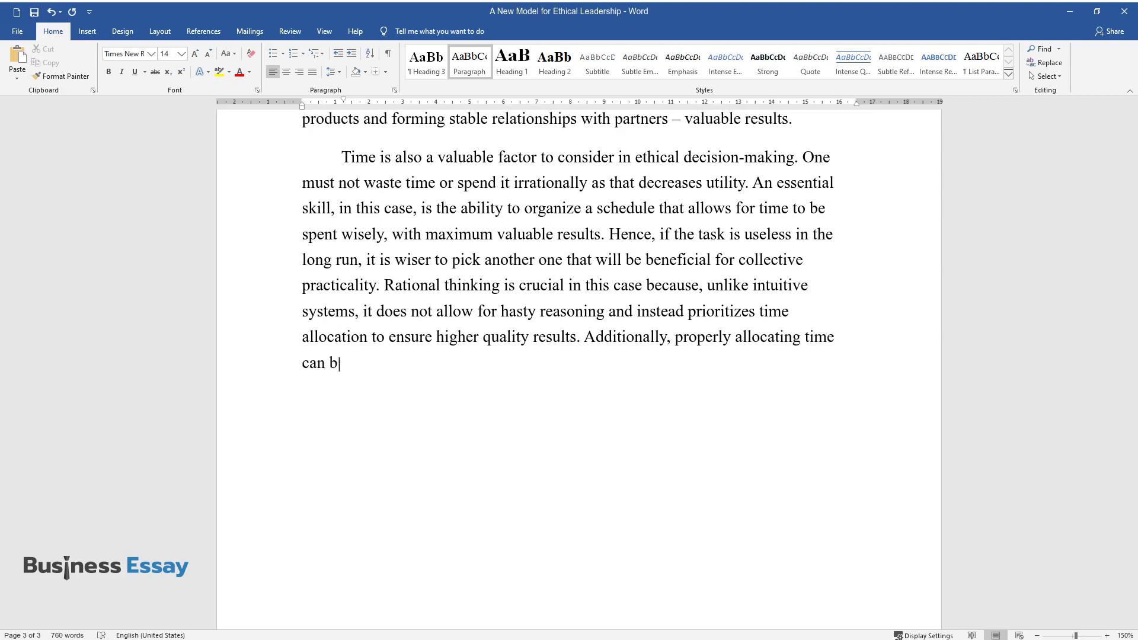
pyautogui.write('ntageous method ')
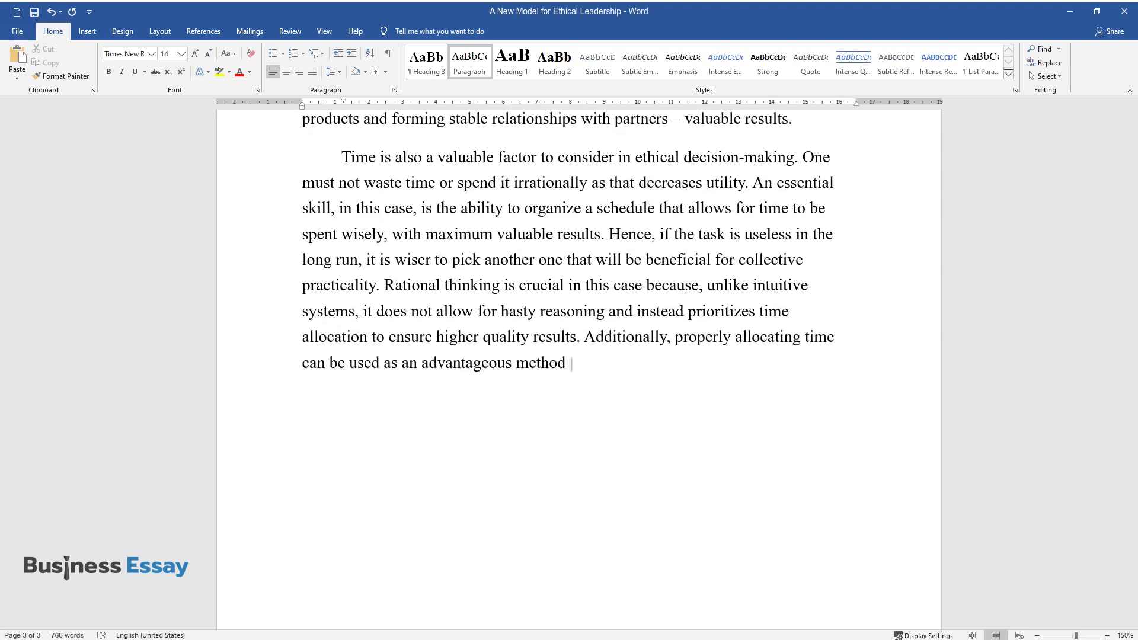
pyautogui.write('by many companies, as well as ind')
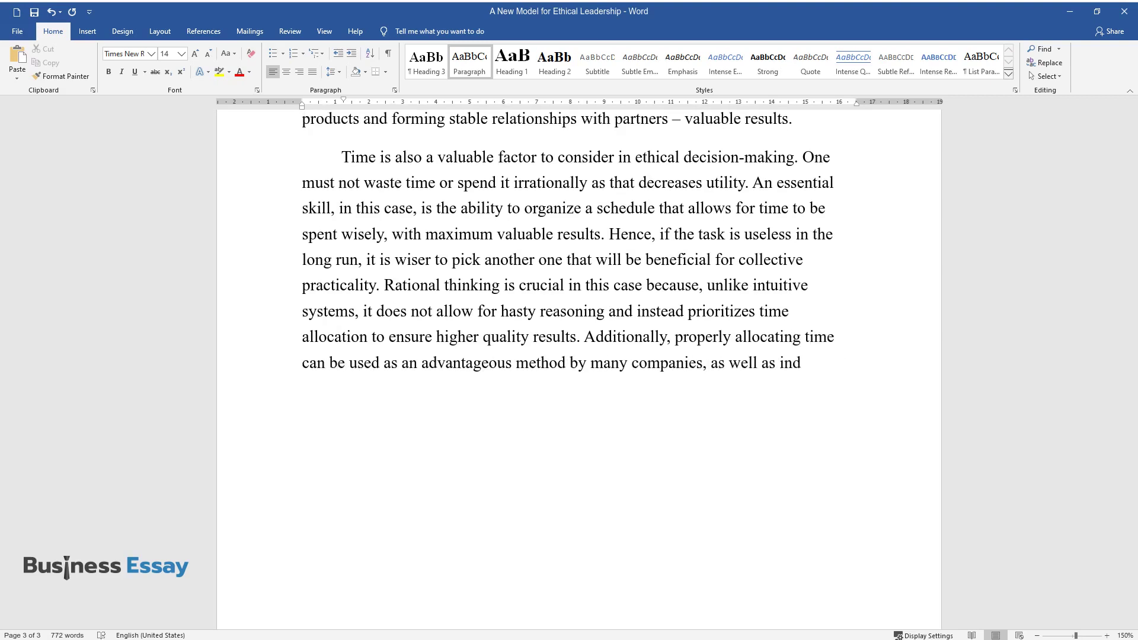
pyautogui.write('ividuals, to create better produc')
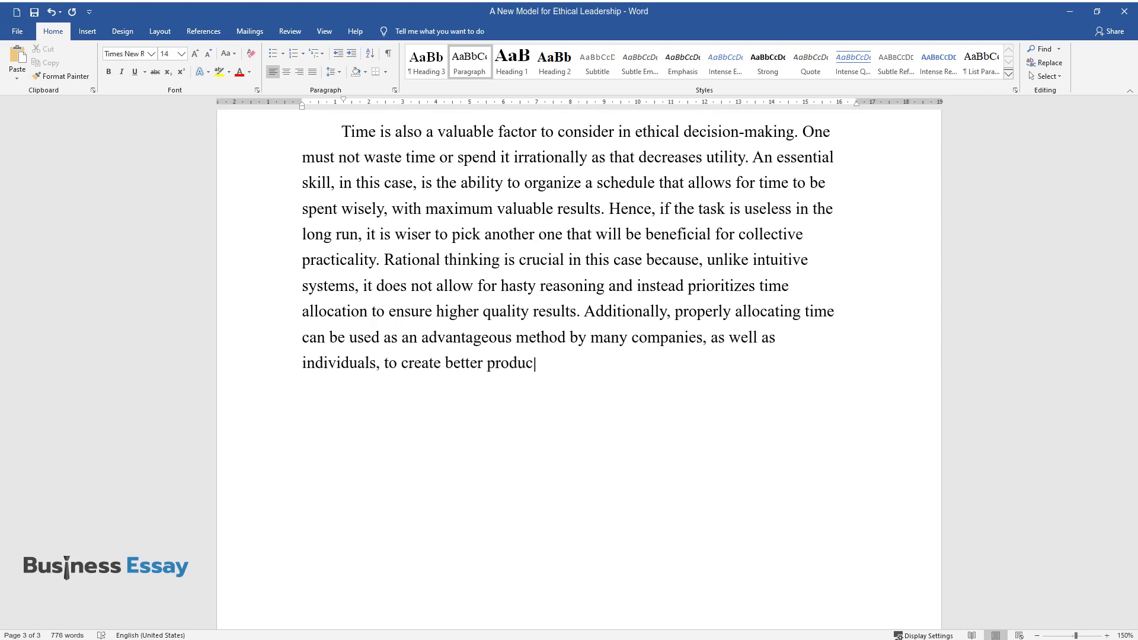
pyautogui.write('ts and promote more ethical deci')
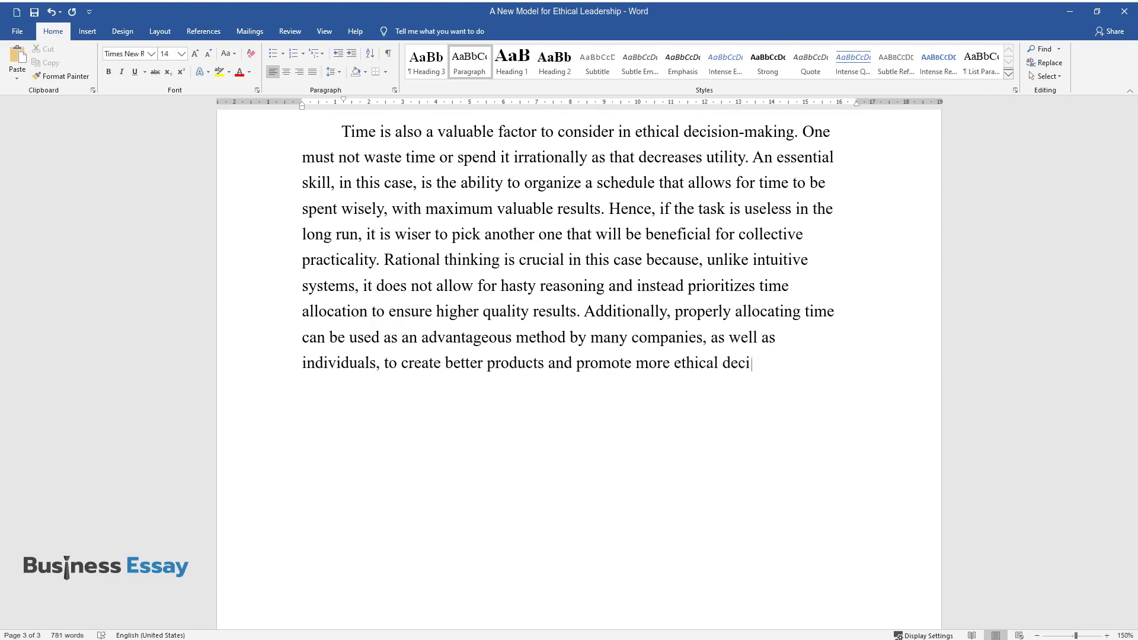
pyautogui.write('sion-making. This concept is seen')
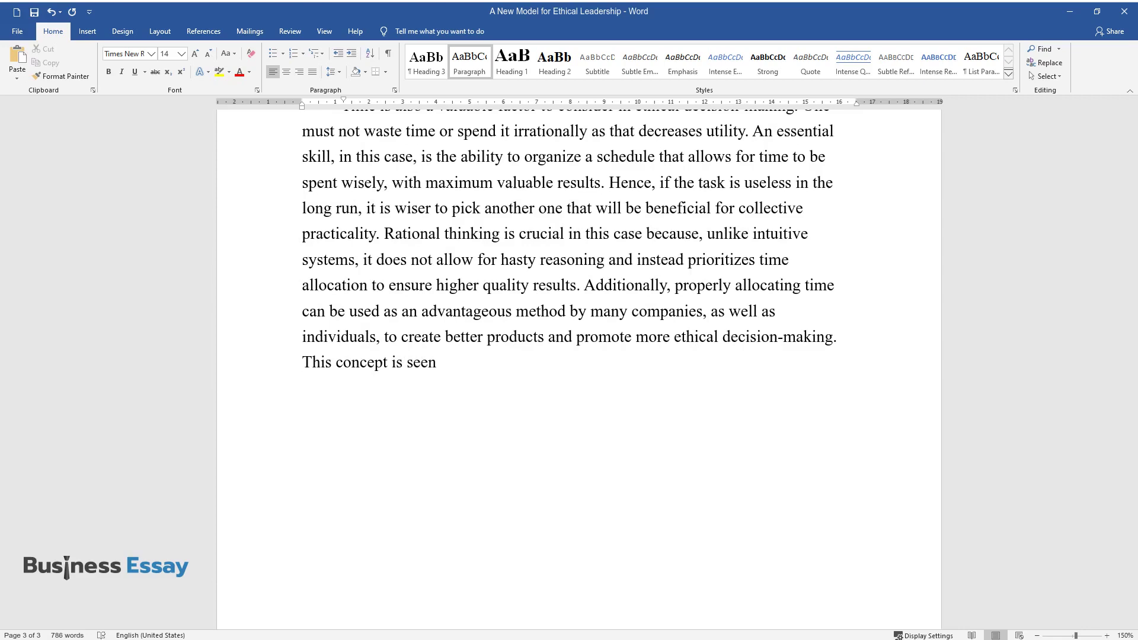
# - Describe this concept as a comparative advantage that everyone can possess if they are willing to organize their time efficiently
pyautogui.write(' as a comparative advantage that ')
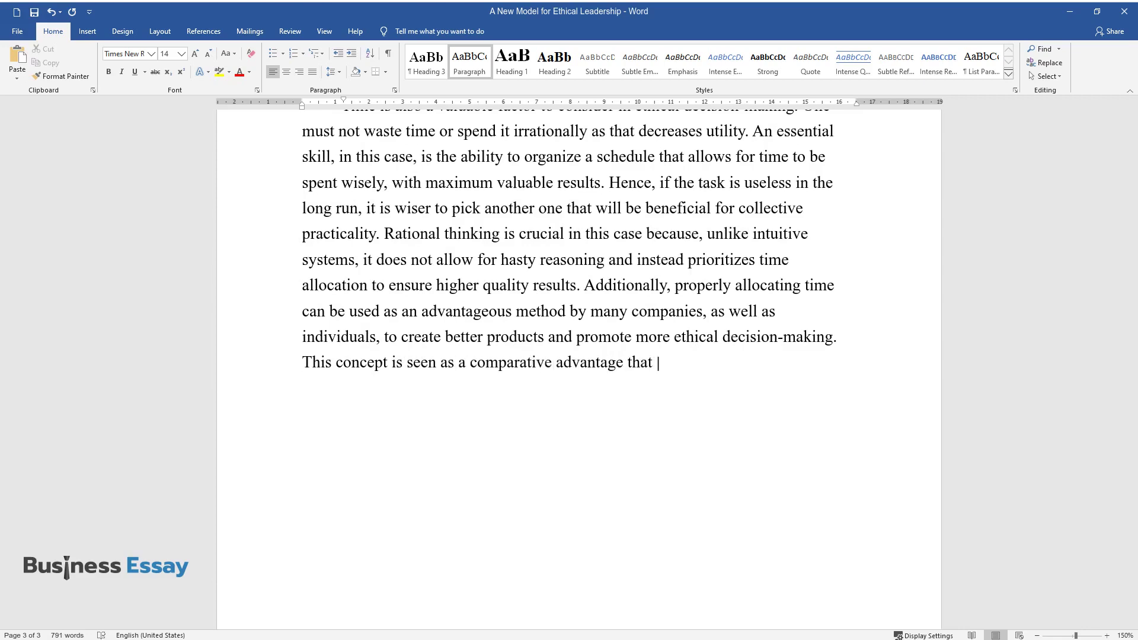
pyautogui.write('everyone can possess if they are willing to organ')
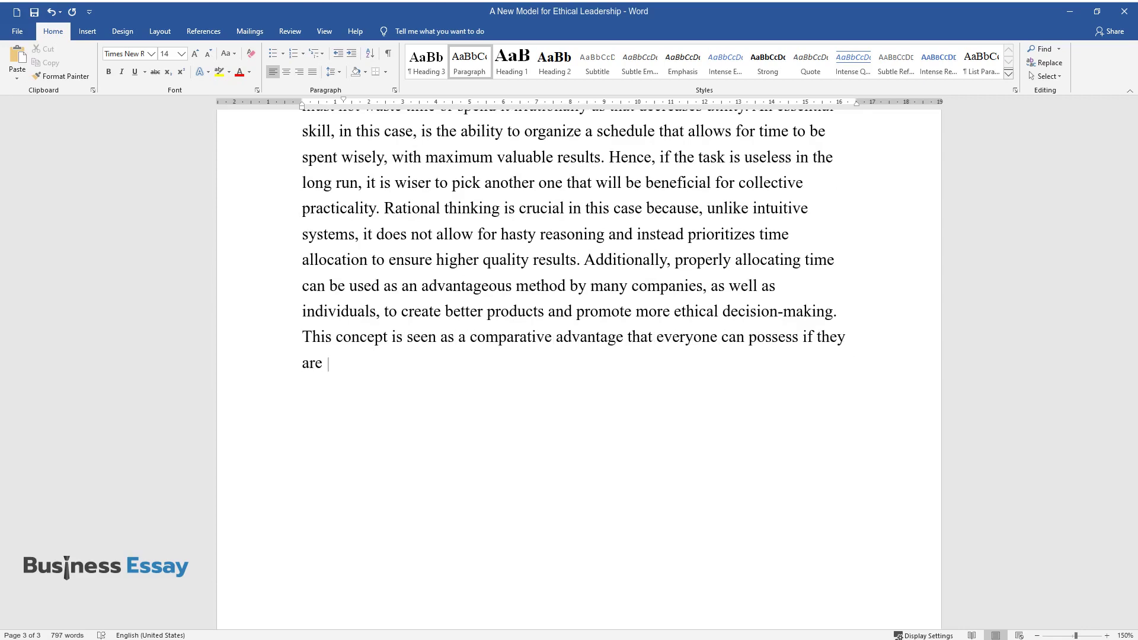
pyautogui.write('ize their time e')
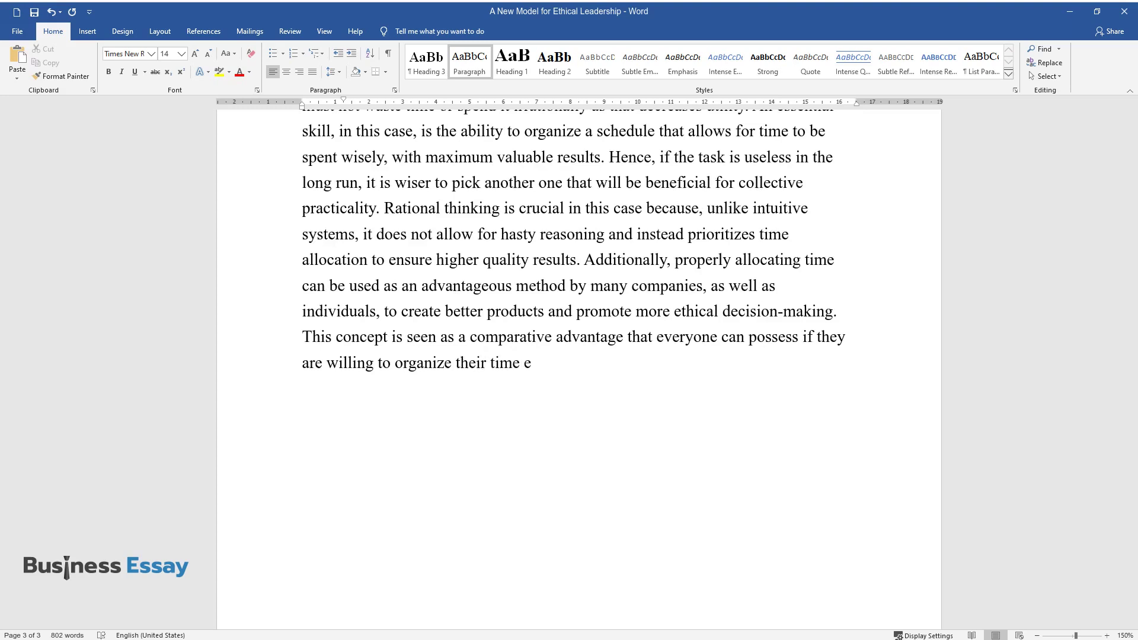
pyautogui.write('fficiently. Furthermore, revising')
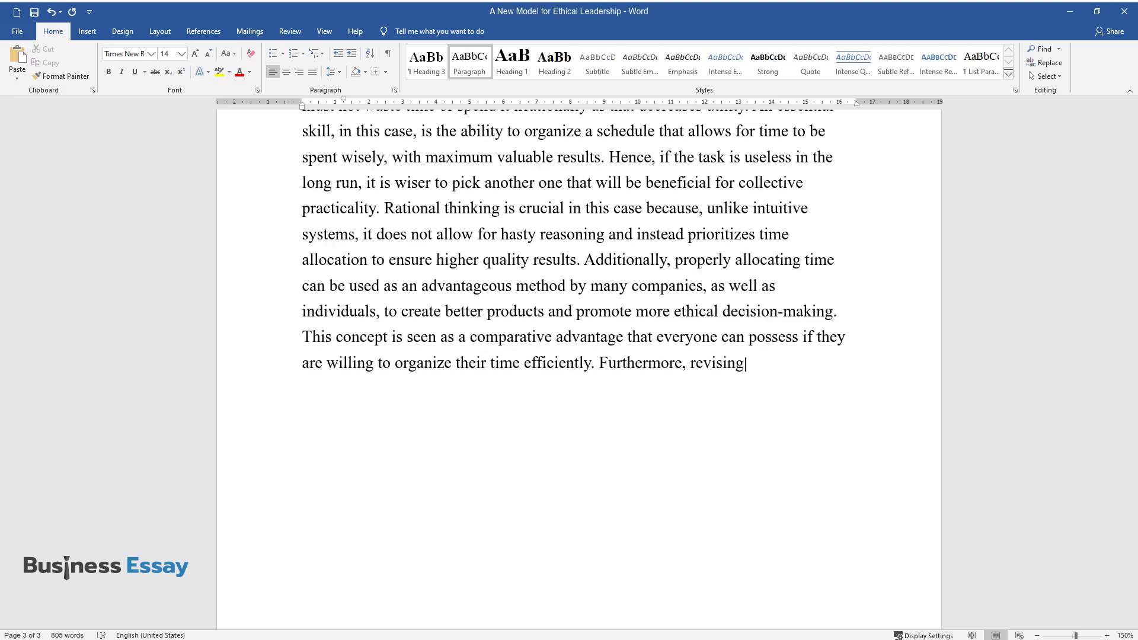
# - Write that, furthermore, revising how to make decisions ethically constitutes the precisely allocated time
pyautogui.write(' how to make decisions ethically')
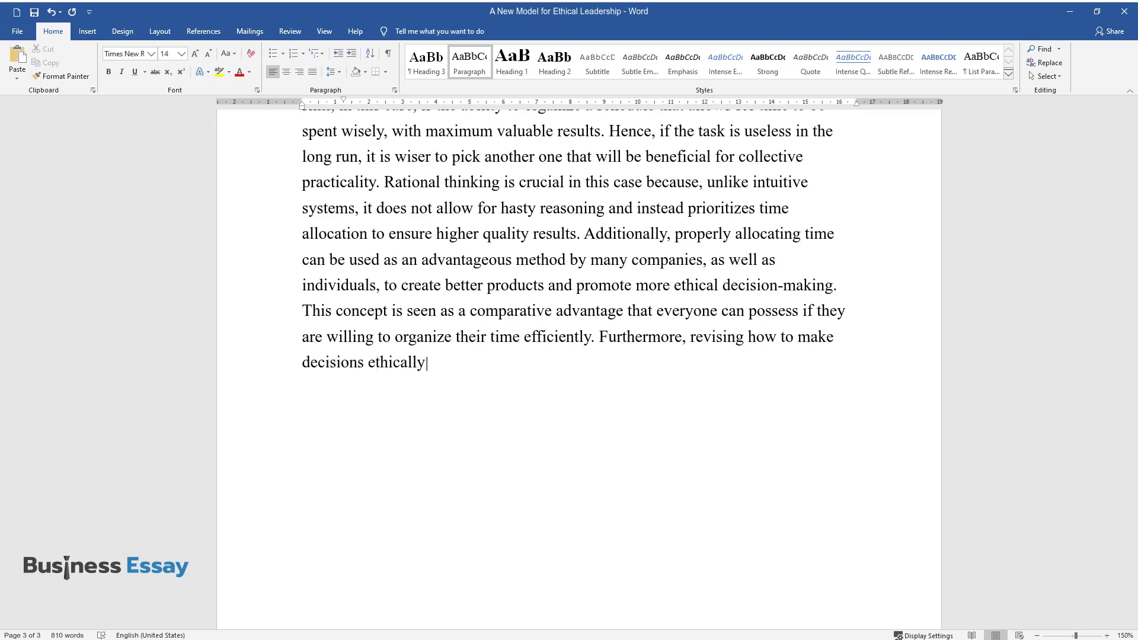
pyautogui.write(' constitutes the precisely allocat')
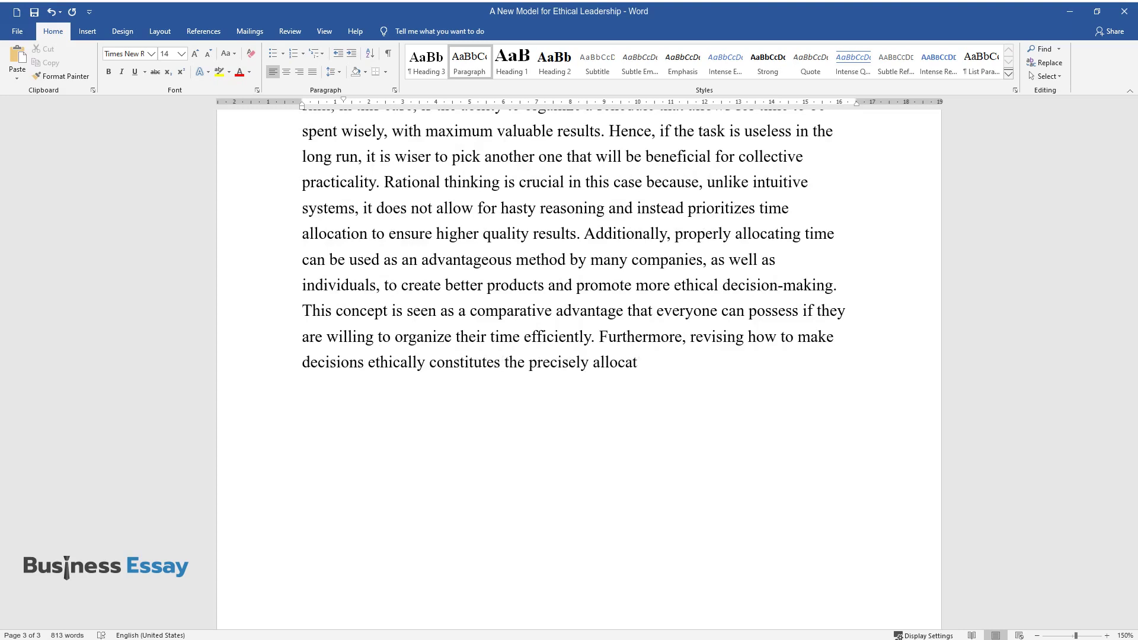
pyautogui.write('ed time. The author recommends co')
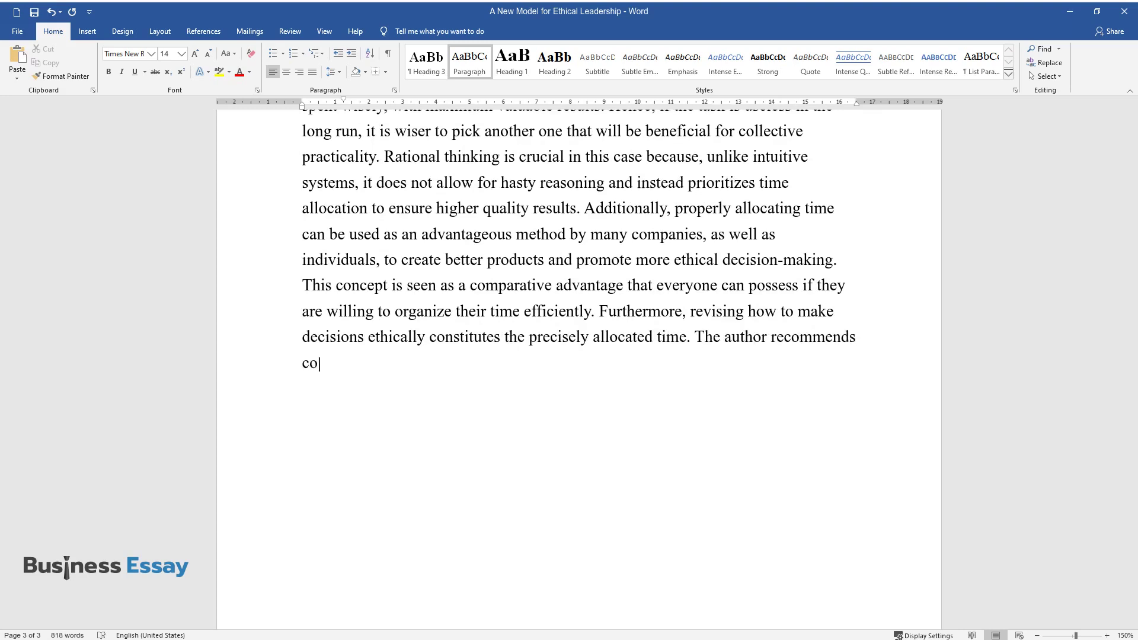
# - State that the author recommends comparing options, not reviewing each one separately, because intuitive reasoning will dominate over deliberative in these instances
pyautogui.write('mparing options, not reviewing e')
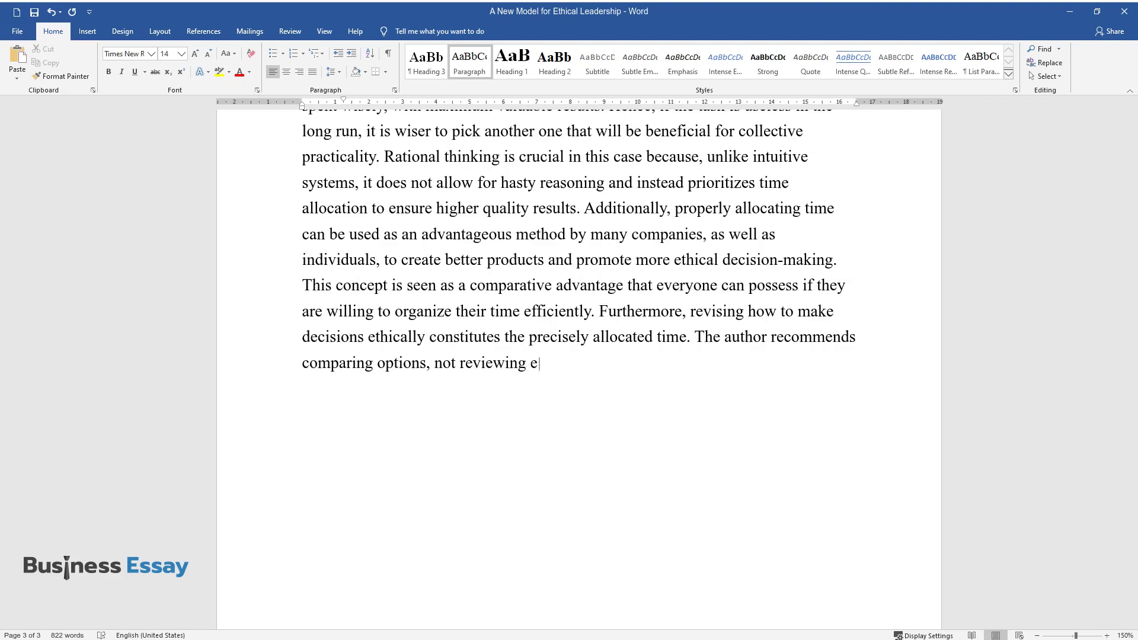
pyautogui.write('ach one separately because intuit')
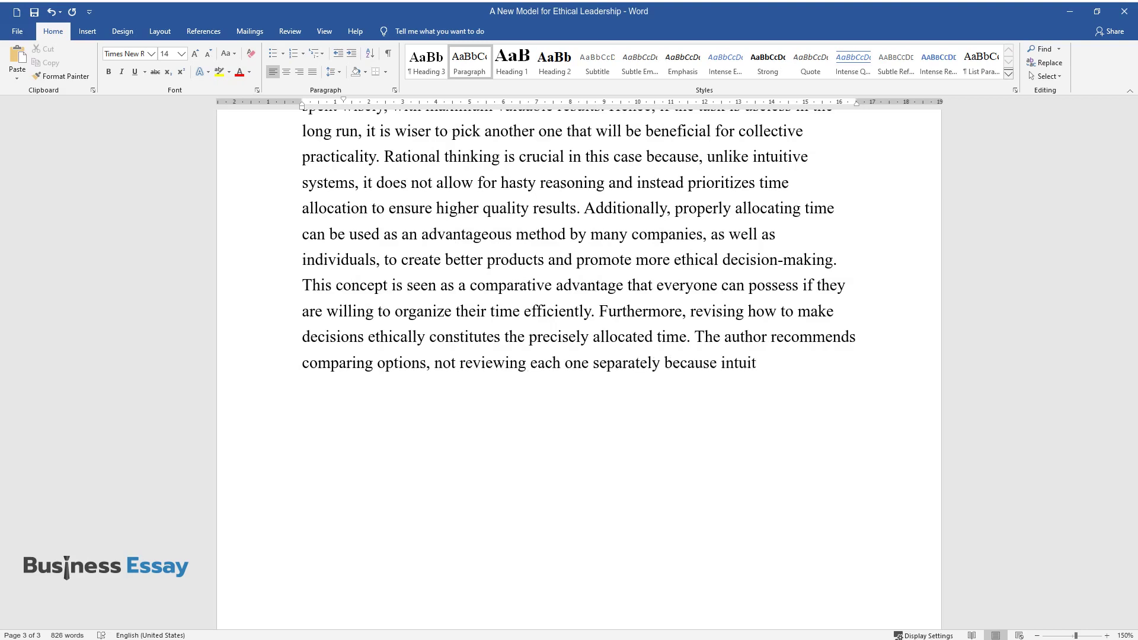
pyautogui.write('ive reasoning will domin')
pyautogui.write('ate over ')
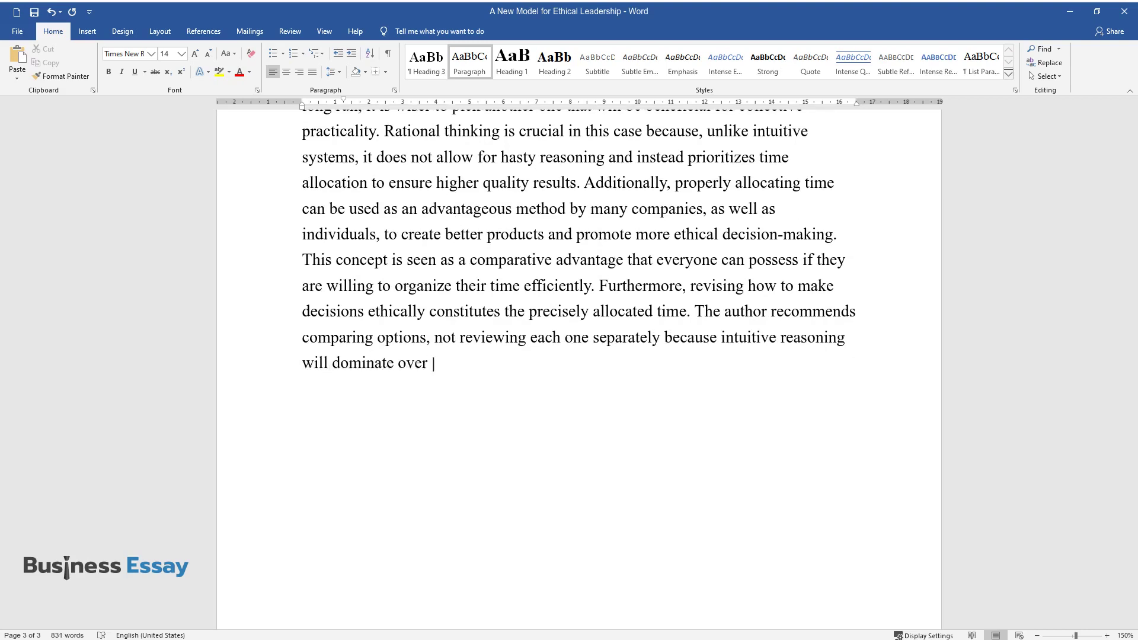
pyautogui.write('deliberative in these instances.')
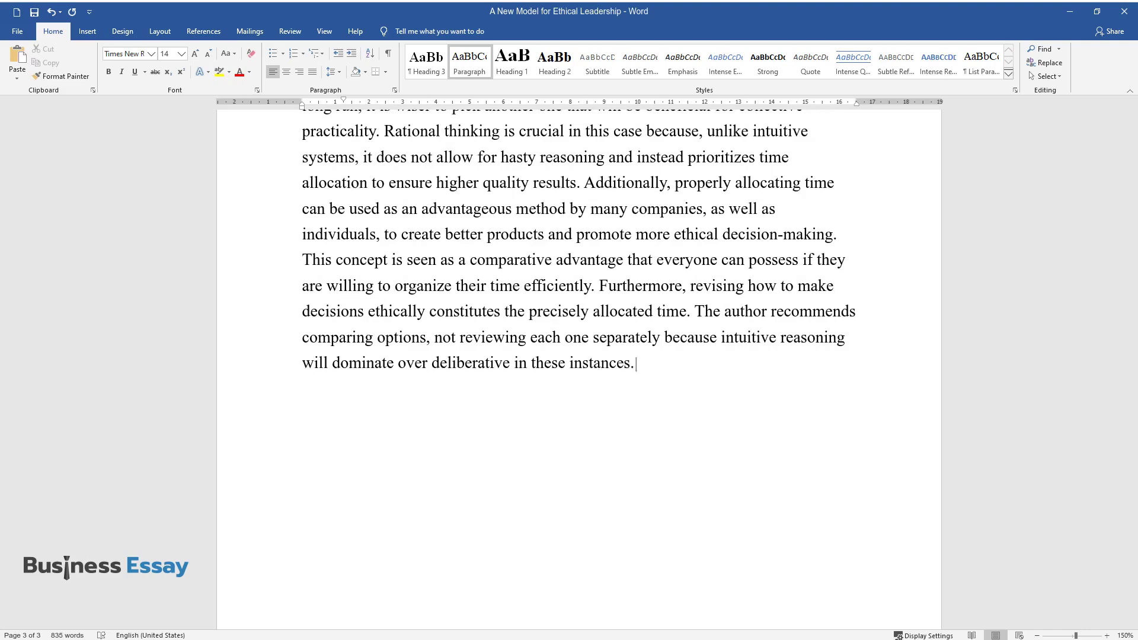
# - Add the contrasting point that when faced with several options, personal biases are blocked by specific criteria and categories
pyautogui.write(' On the contrary, when faced with')
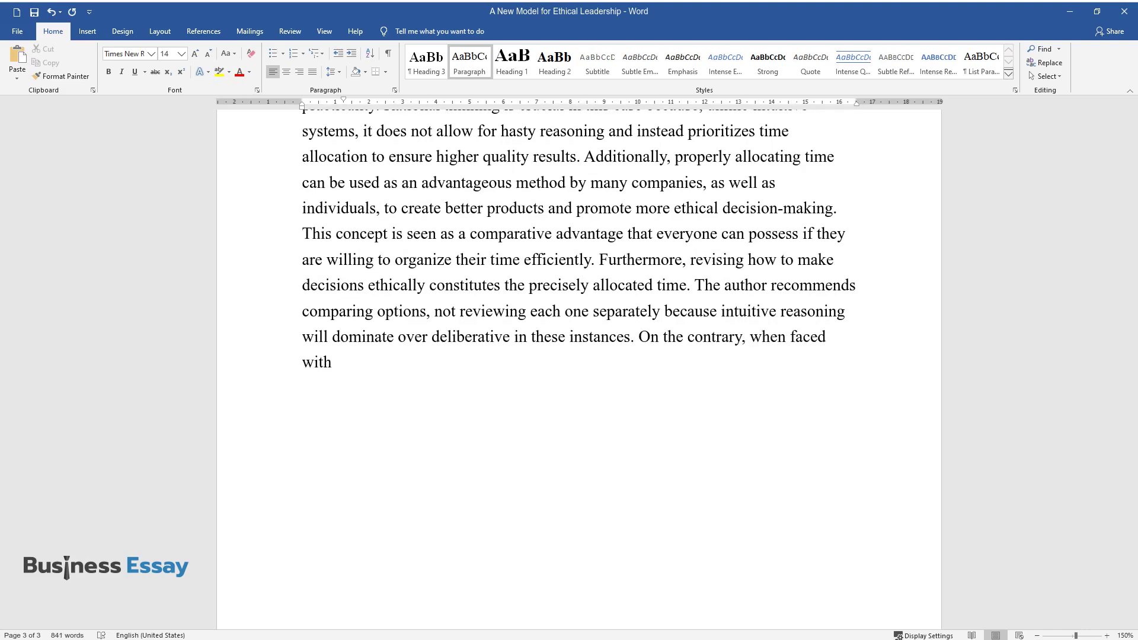
pyautogui.write(' several options, personal biases')
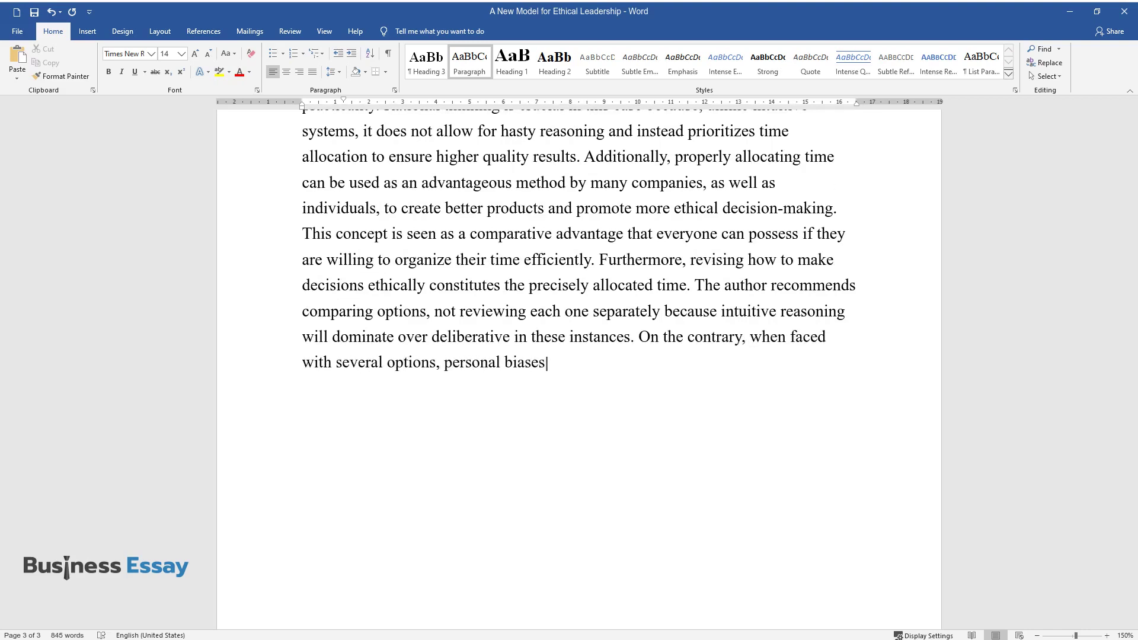
pyautogui.write(' are blocked by specific criteria')
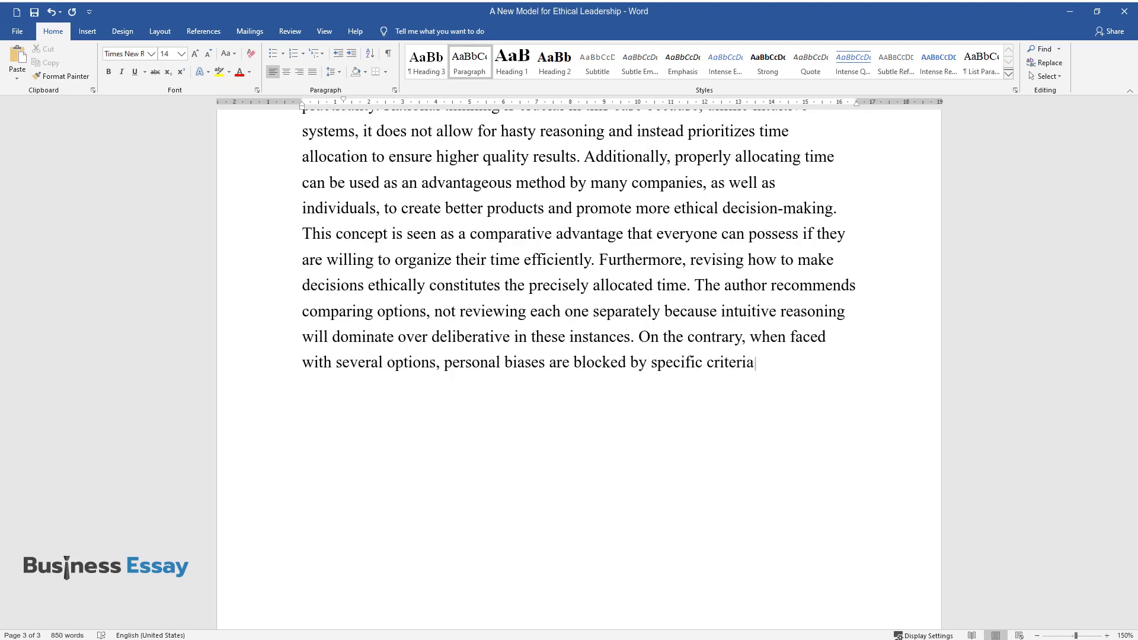
pyautogui.write(' and categories. In any case, ign')
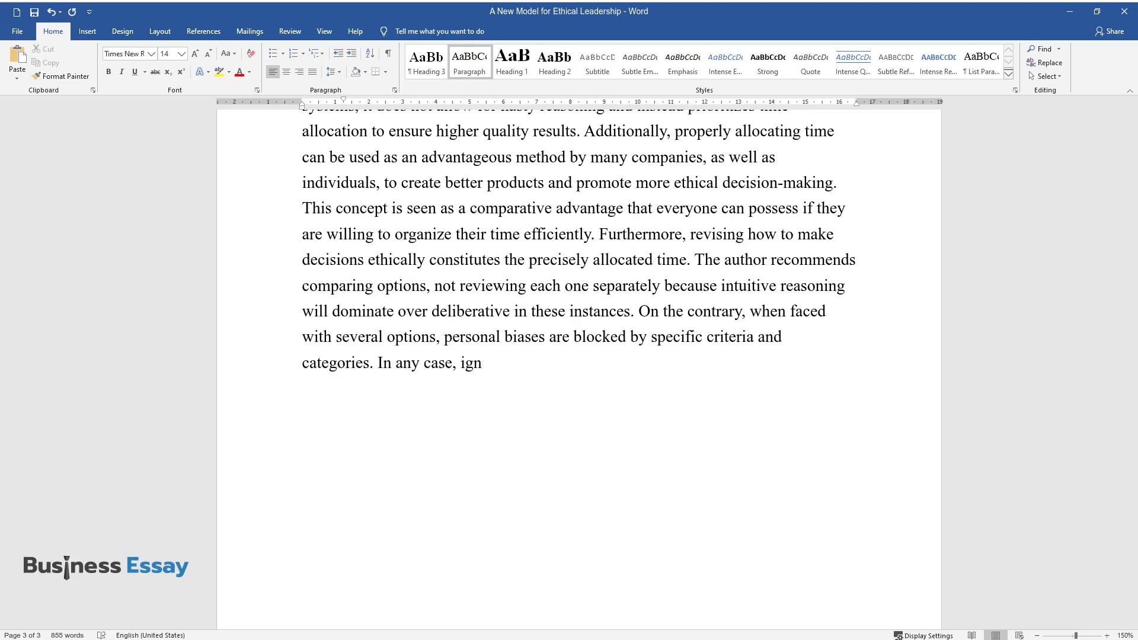
# - Finish the paragraph by stating that ignoring personal, and societal status is key when faced with difficult decisions, especially in managing people
pyautogui.write('oring personal, and societal sta')
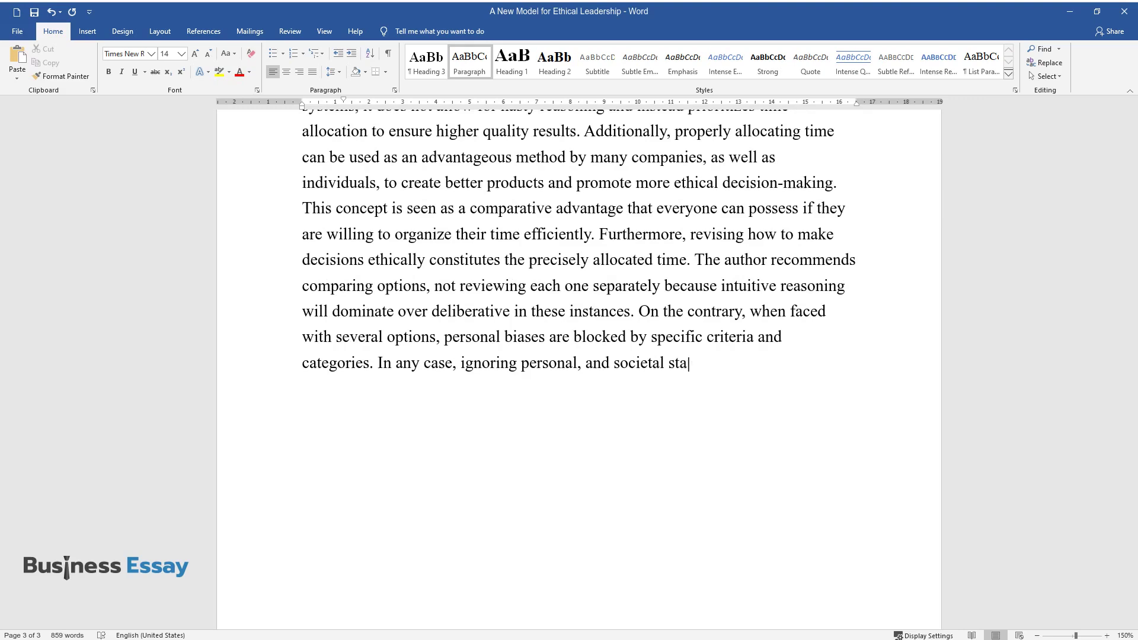
pyautogui.write('tus is key when faced with diffic')
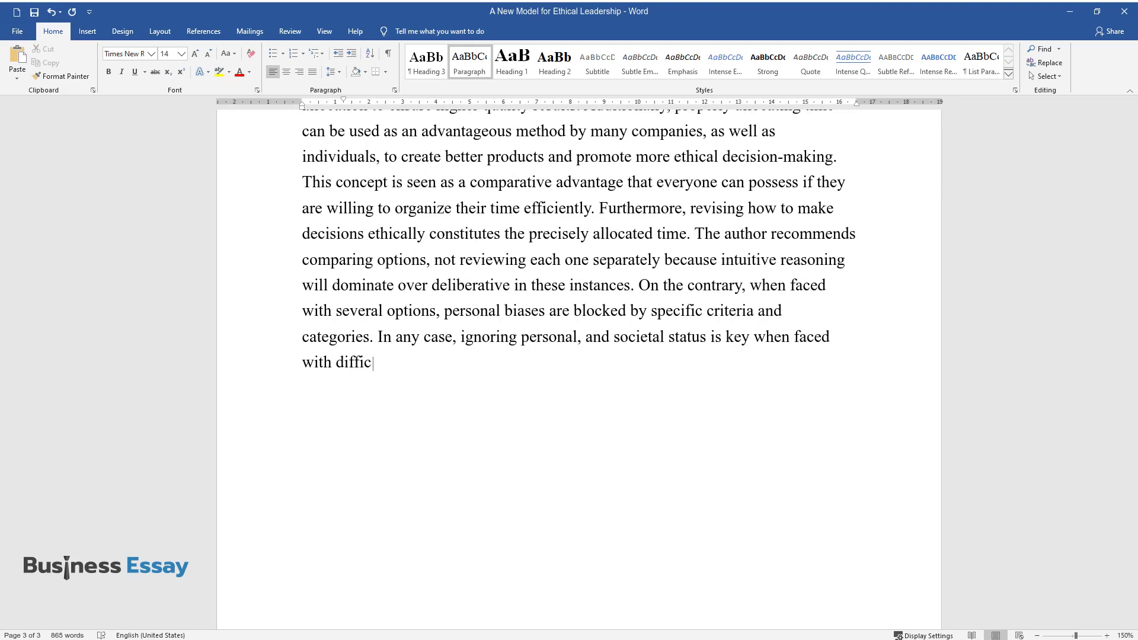
pyautogui.write('ult decisions, especially in managing people.')
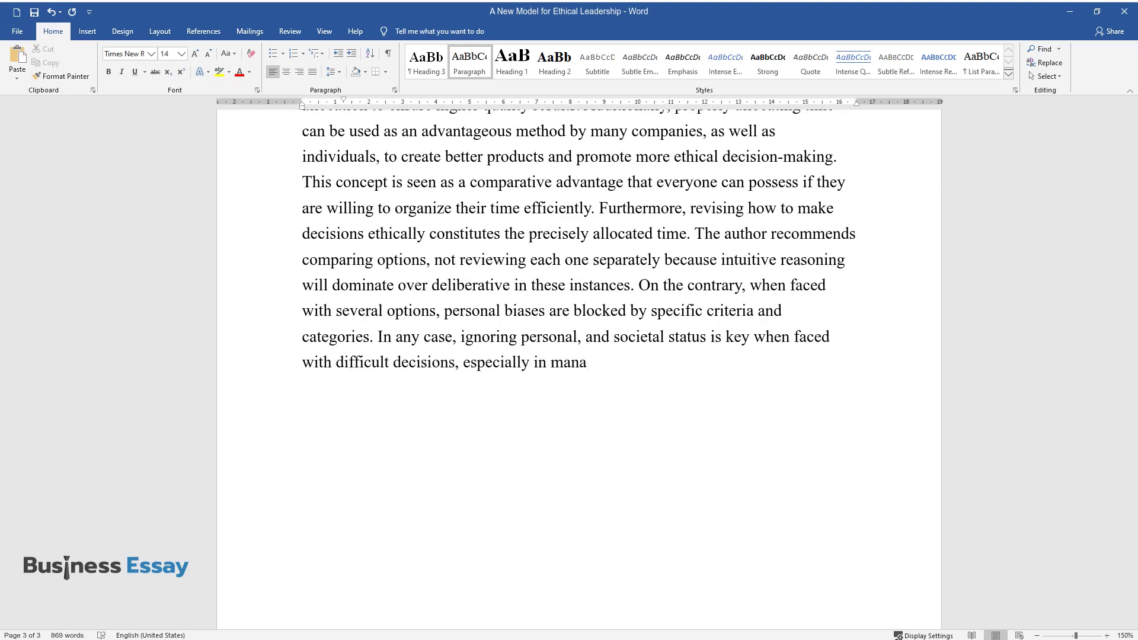
# - Start a new paragraph stating that ethical questions constantly concern business fields and customers' personal lives, accentuating the importance of learning to deal with them appropriately
pyautogui.press('Return')
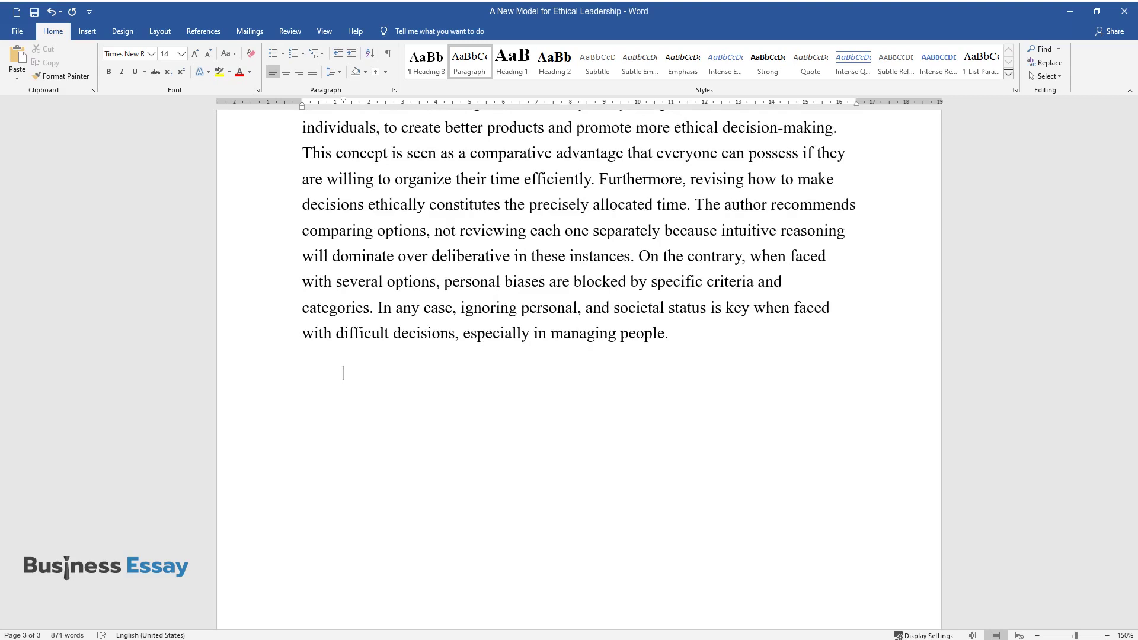
pyautogui.write('Ethical questions constantly conc')
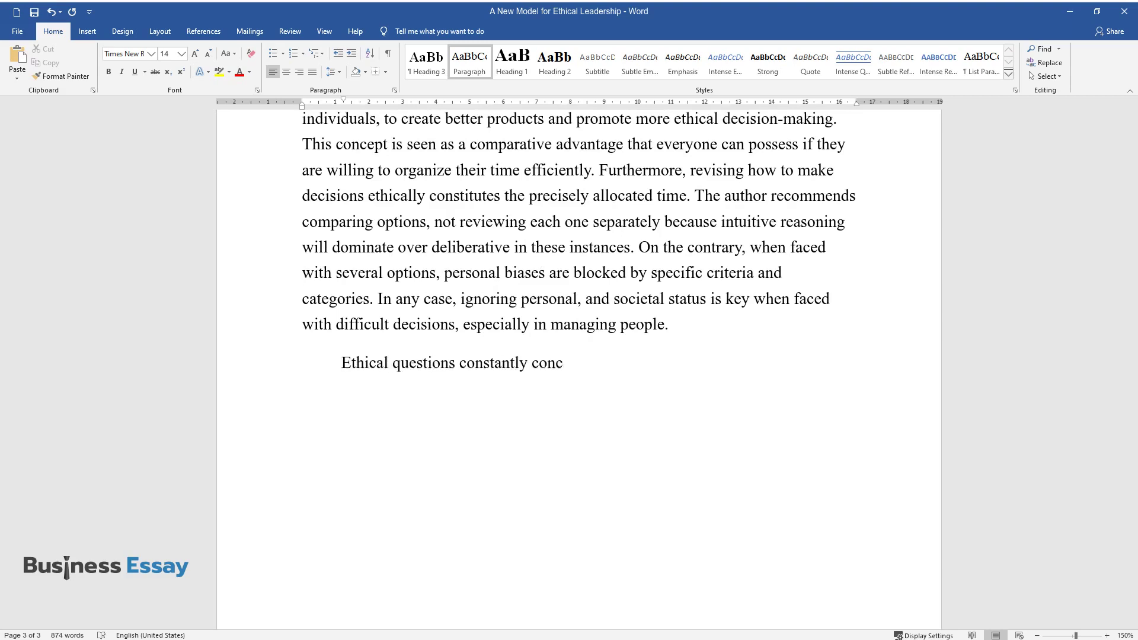
pyautogui.write('ern various business fields and c')
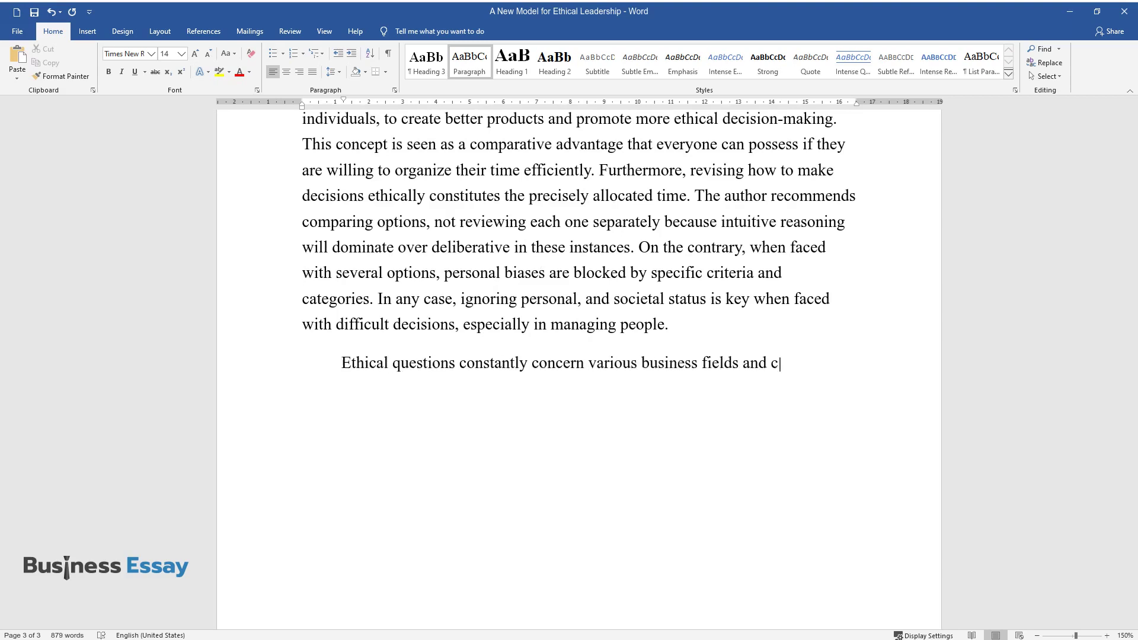
pyautogui.write("ustomers' personal lives, which ac")
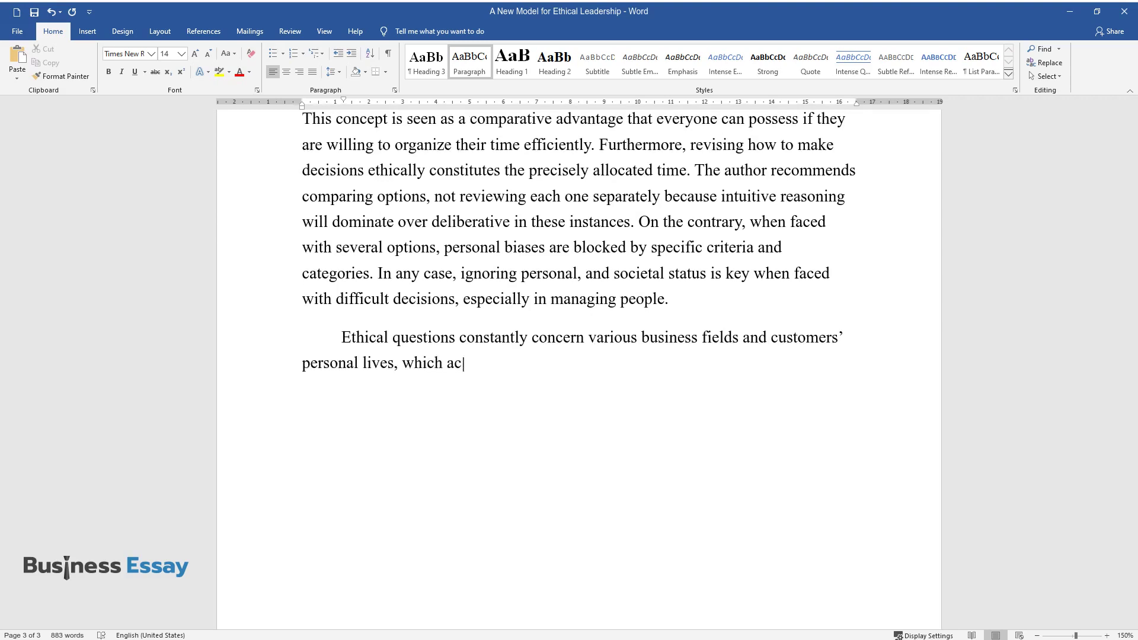
pyautogui.write('centuates the importance of learnin')
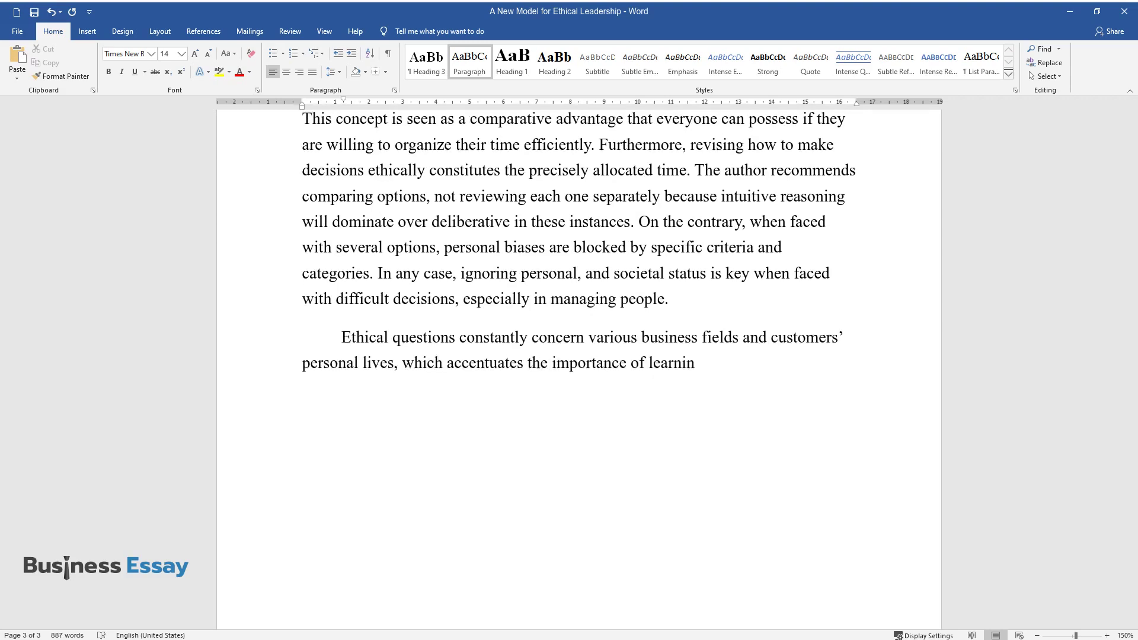
pyautogui.write("g to deal with them appropriately. The author's mai")
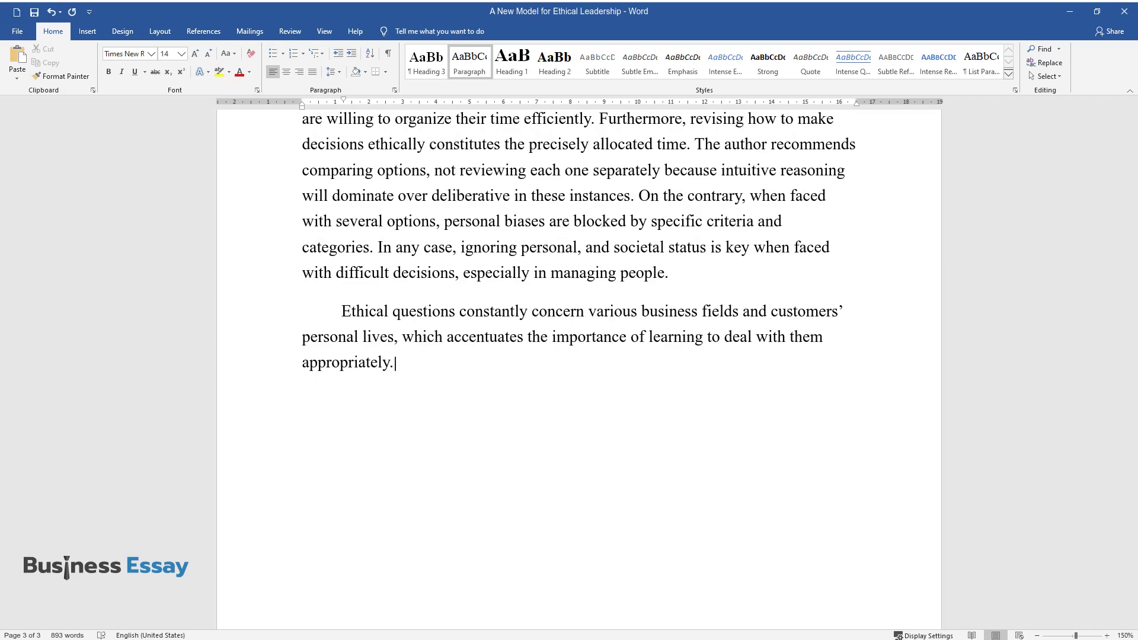
# - Write that the author's point of integrating utilitarian principles into work environments encourages strong leadership skills, deliberative decision-making, trusting client relationships and wise time allocation
pyautogui.write('n point of integr')
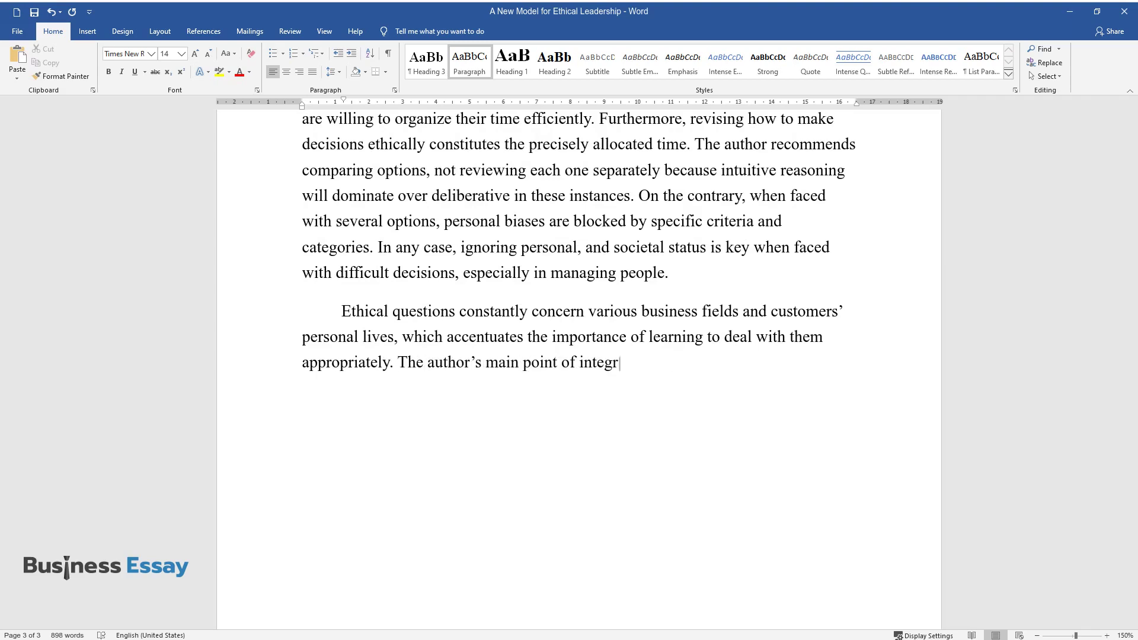
pyautogui.write('ating utilitarian principles into')
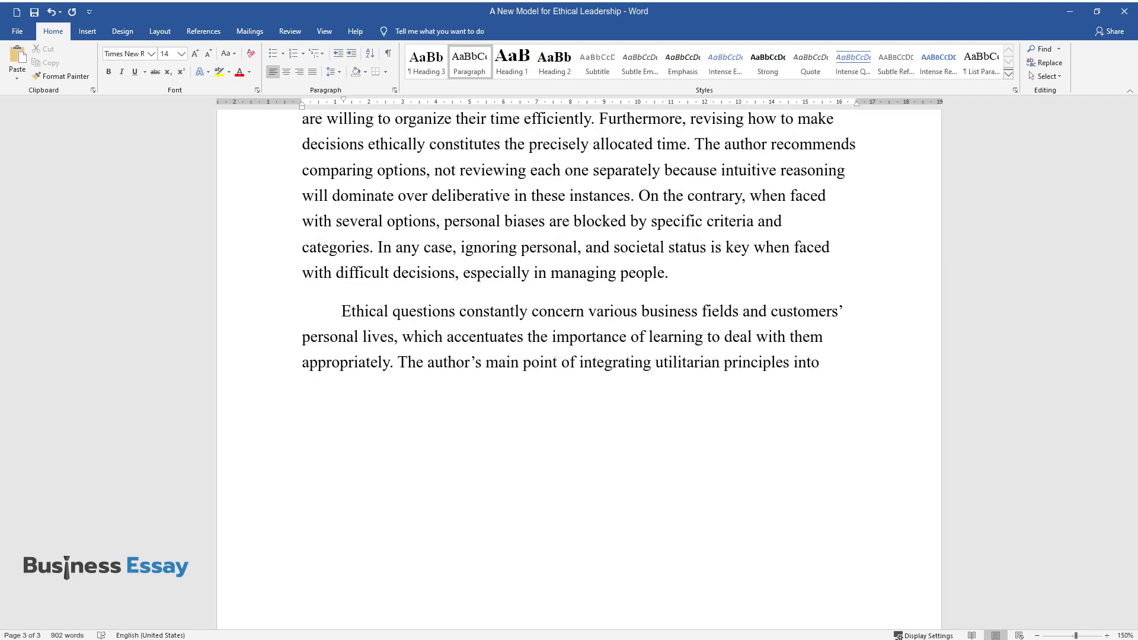
pyautogui.write(' work environments encourages stro')
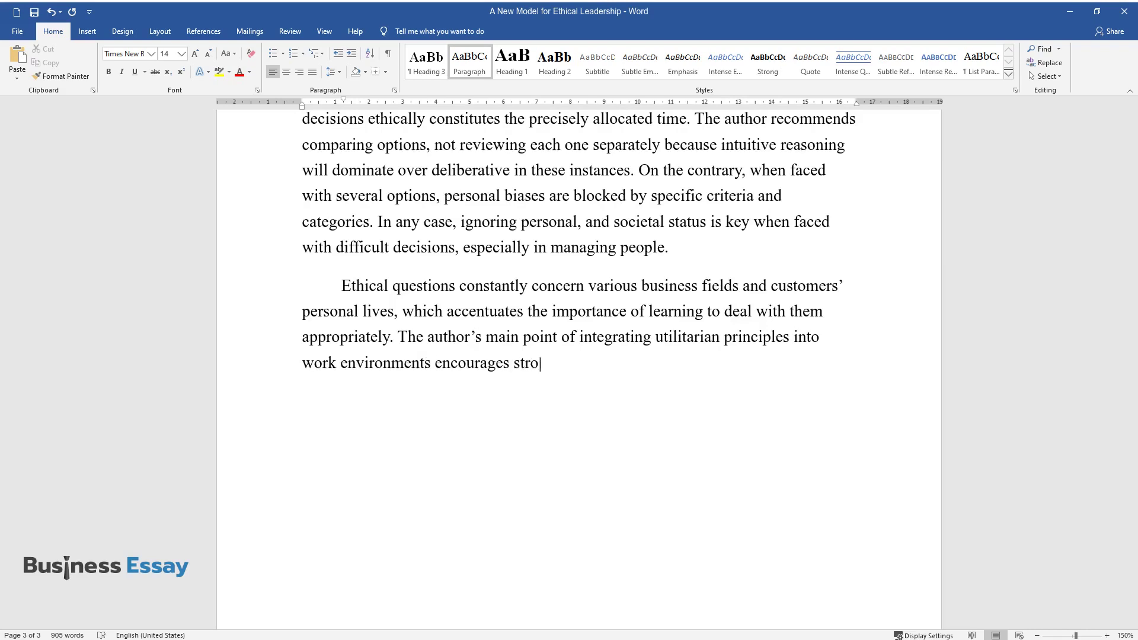
pyautogui.write('ng leadership skills, deliberative')
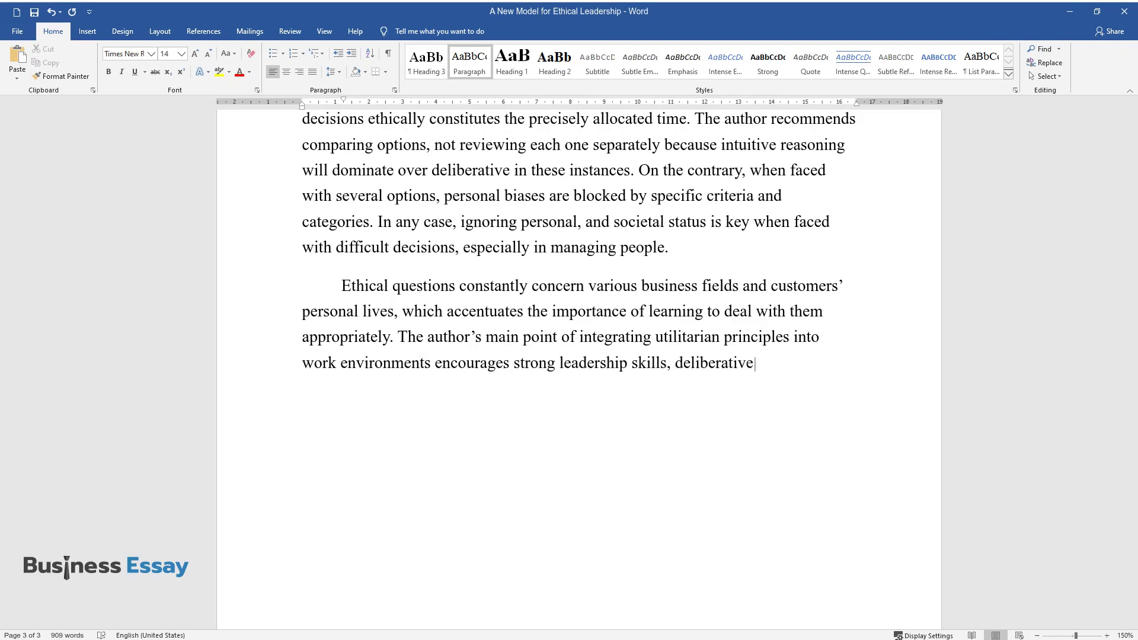
pyautogui.write(' methods of decision-making, formi')
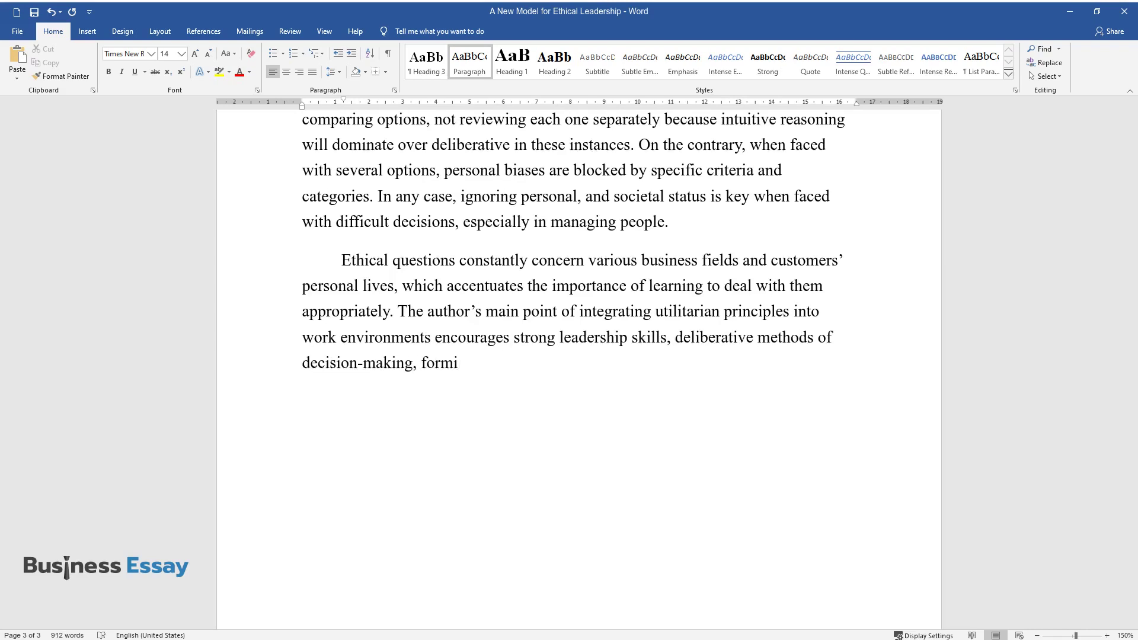
pyautogui.write('ng trusting relationships with cli')
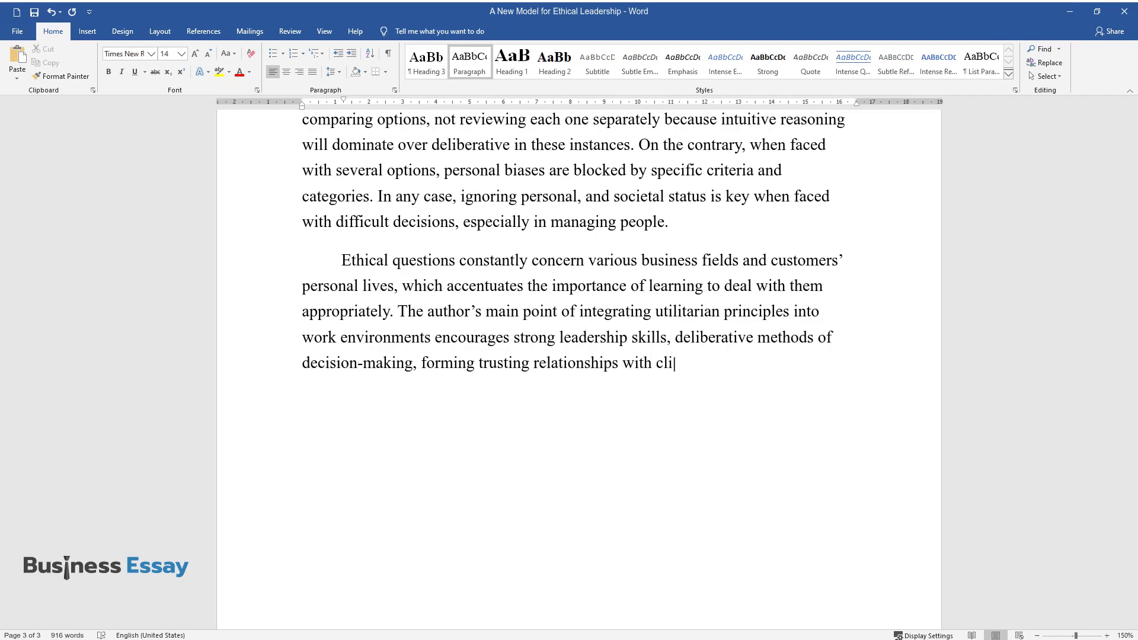
pyautogui.write('ents and allocating time wisely. A')
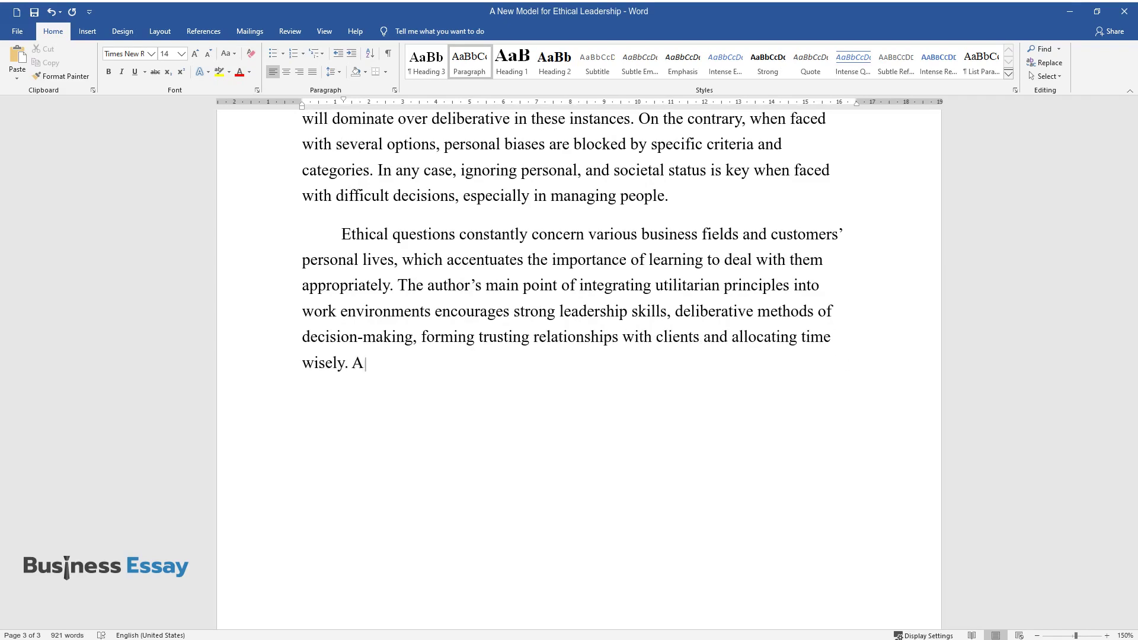
# - Add that although the author acknowledges people's tendency to be unethical at times and strictly moral in other instances, he explains that this is normal
pyautogui.write('lthough the author acknowledges pe')
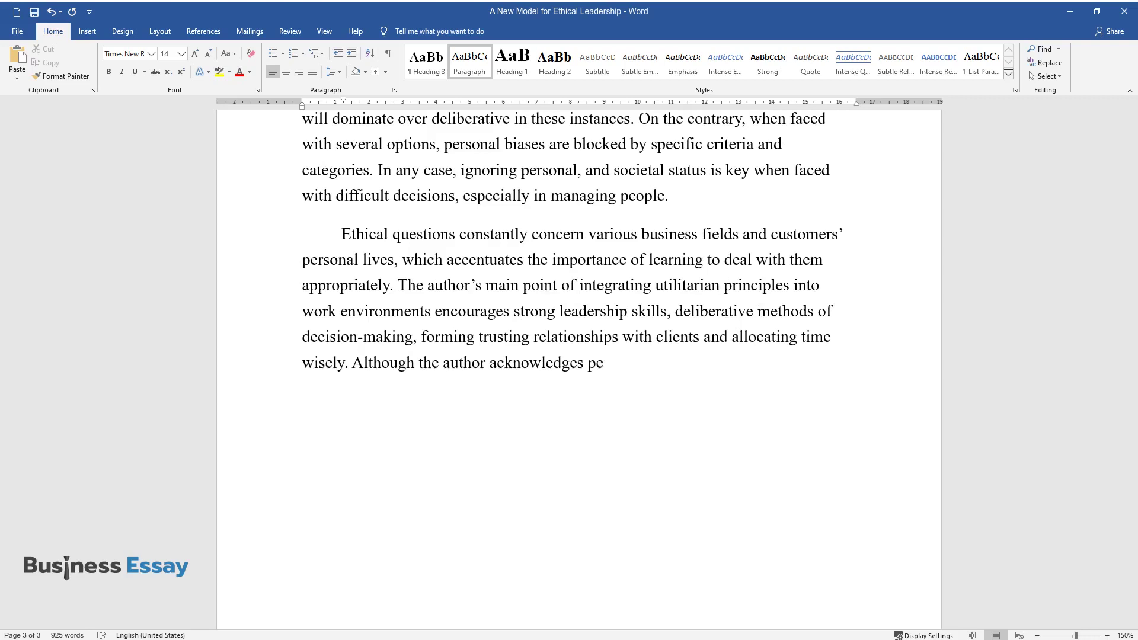
pyautogui.write('ople’s tendency to at times be une')
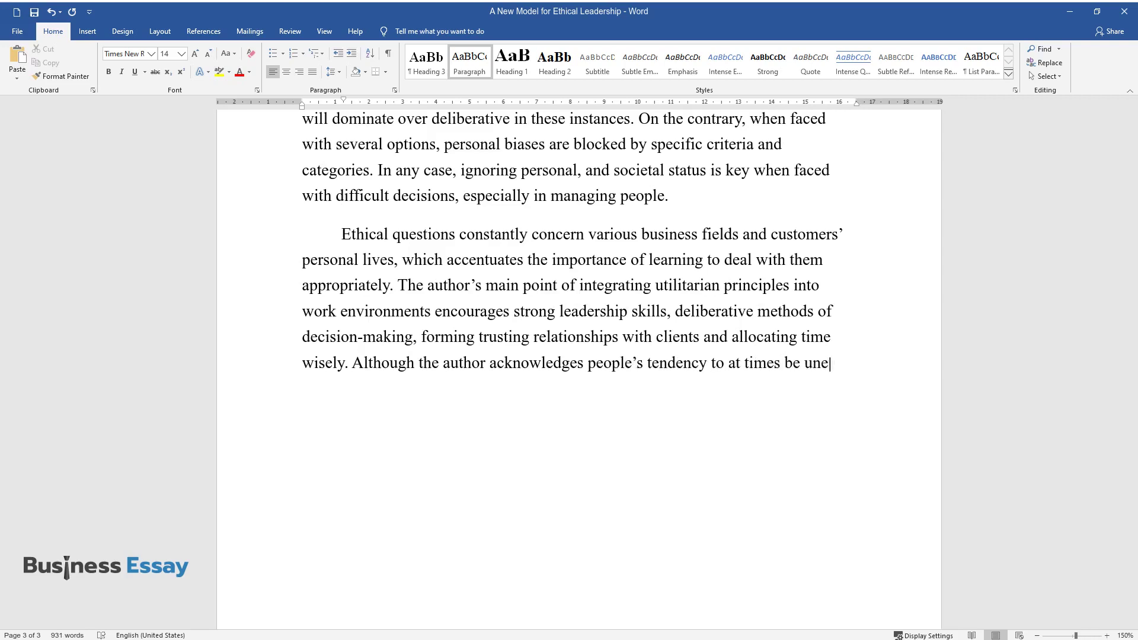
pyautogui.write('thical and strictly follow moral c')
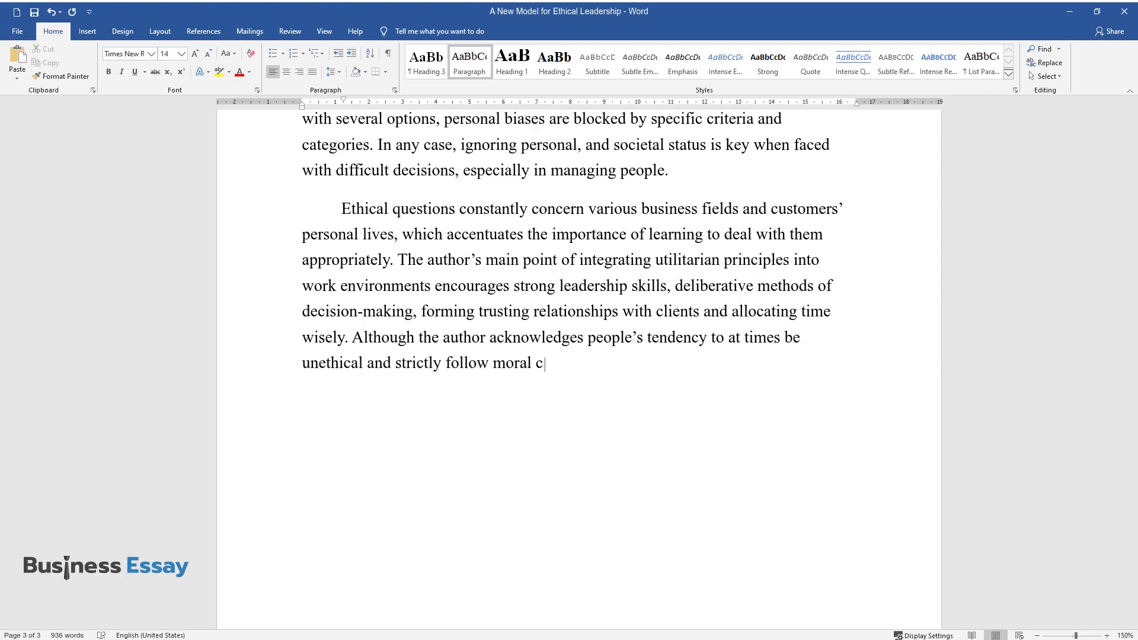
pyautogui.write('odes in other instances, he also e')
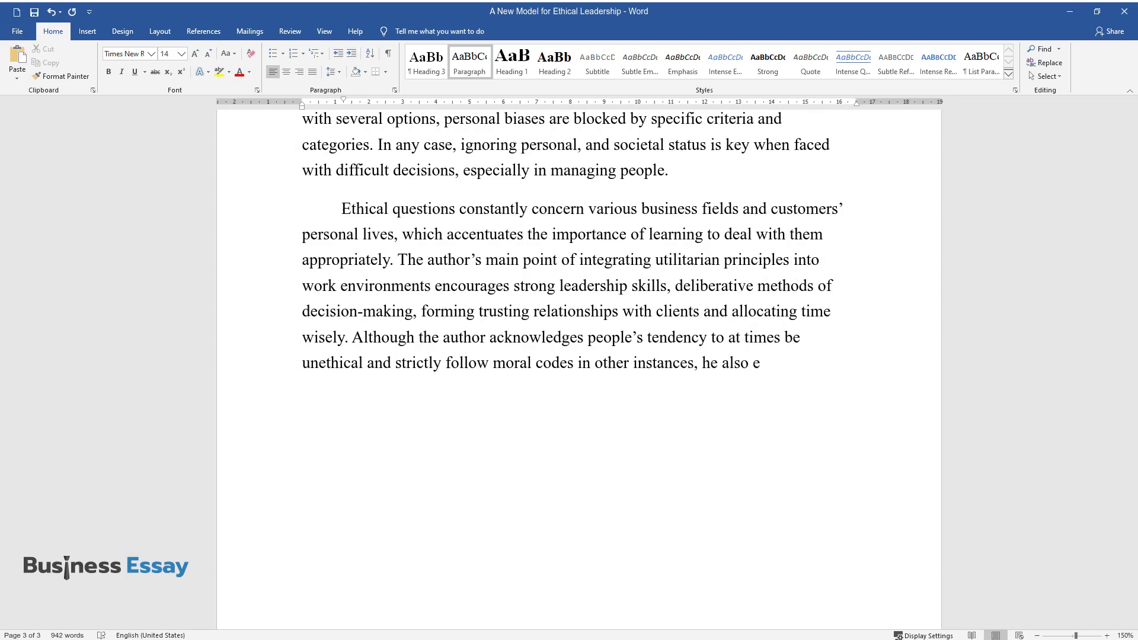
pyautogui.write('xplains that it is normal to do s')
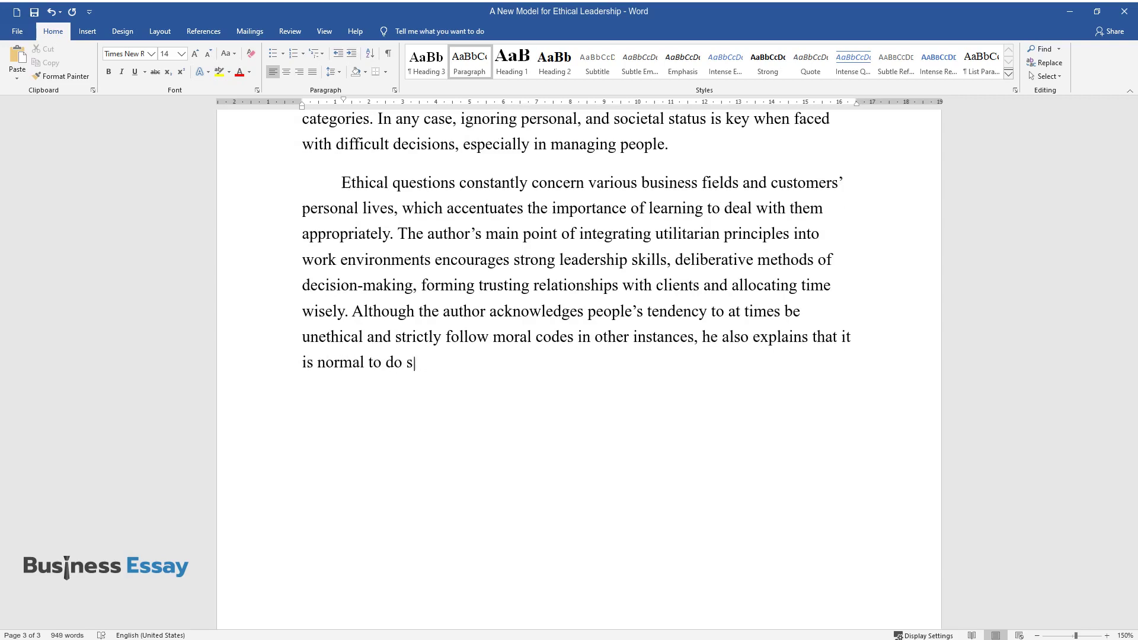
# - Quote Bazerman that, if we care about the value we create, remembering we're ethical in some domains and unethical in others helps identify where change is useful
pyautogui.write('o. Bazerman notes: “If we care abo')
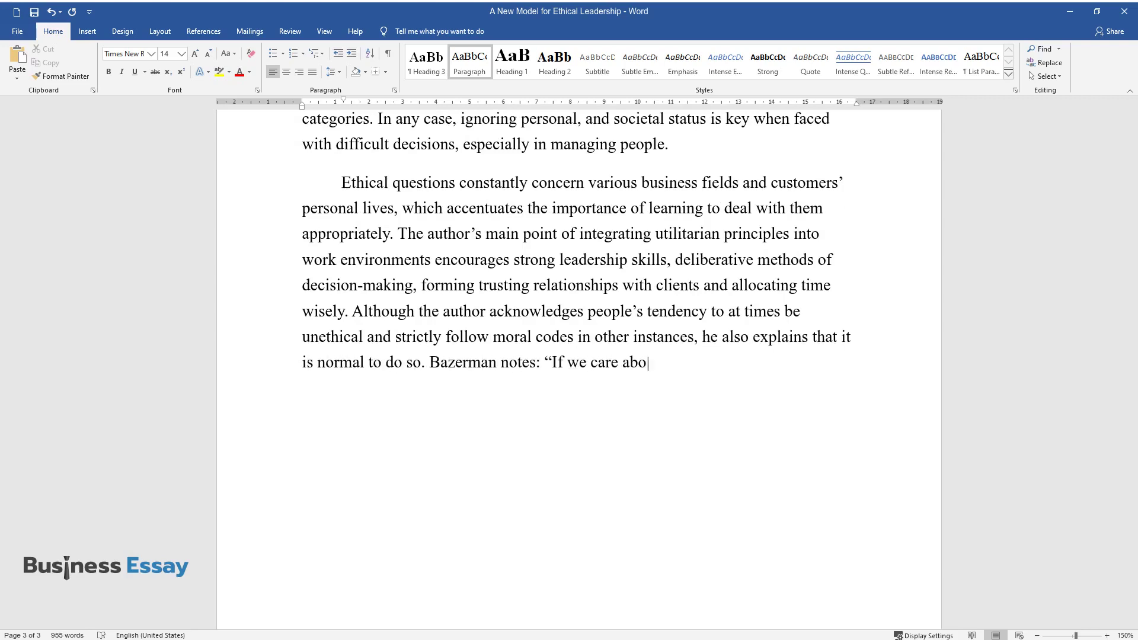
pyautogui.write("ut the value... We create, remembering we're likely ")
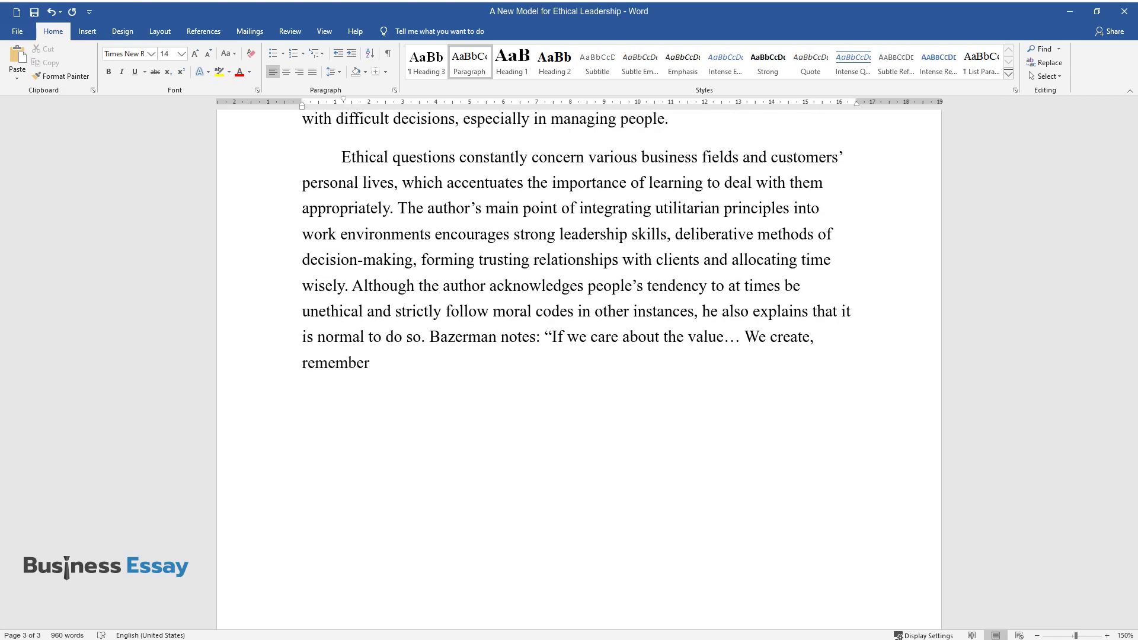
pyautogui.write('to be ethical in s')
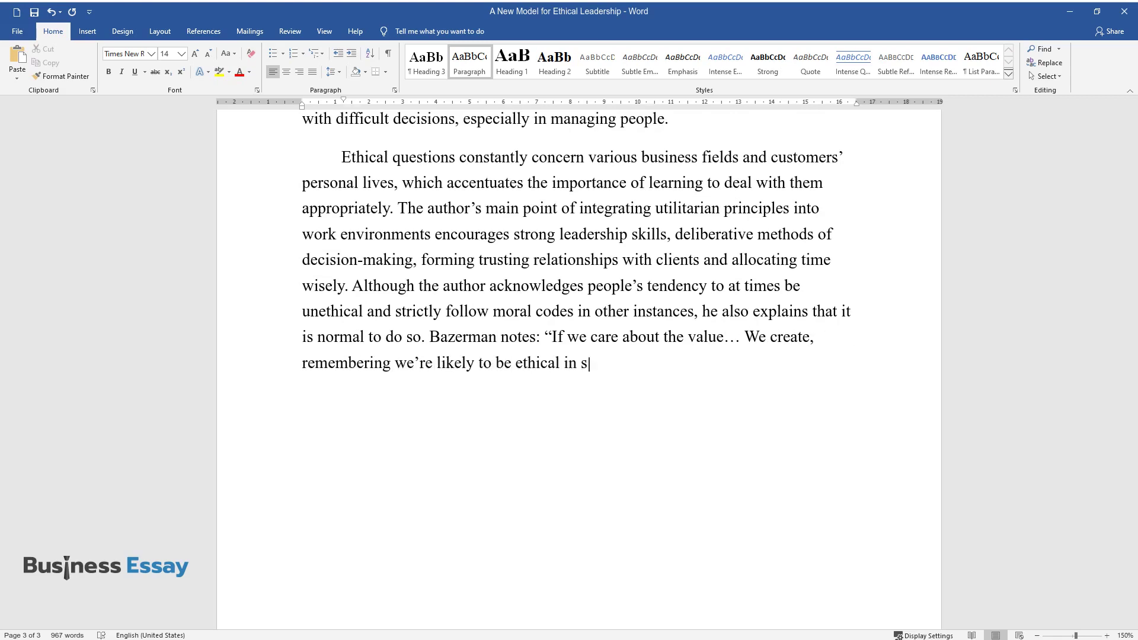
pyautogui.write('ome domains and unethical in other')
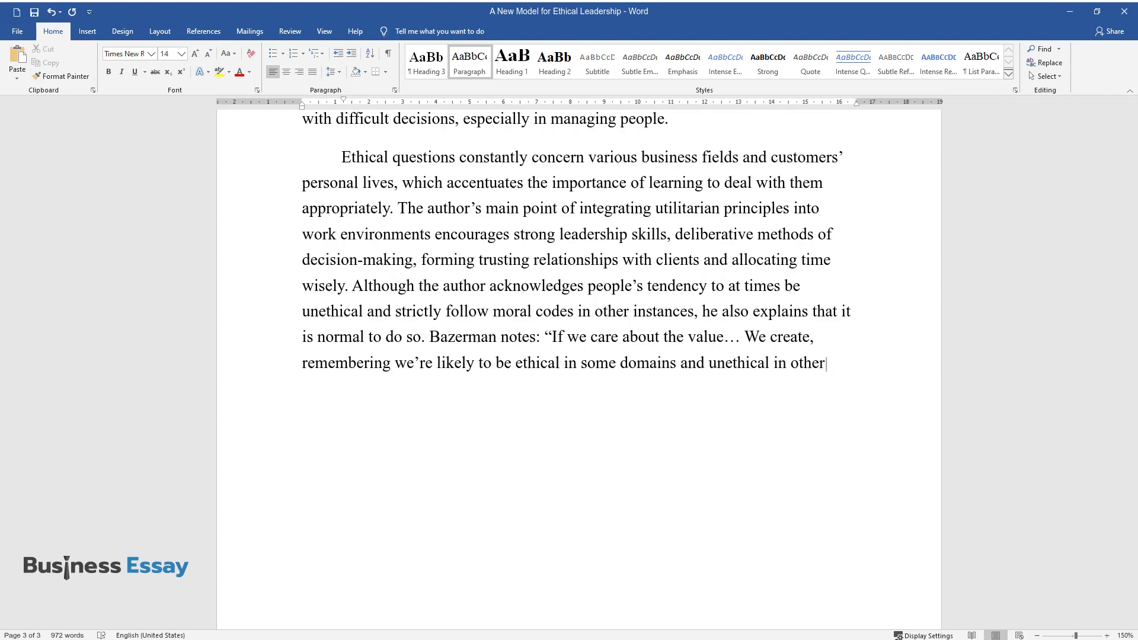
pyautogui.write('s can help us identify where chang')
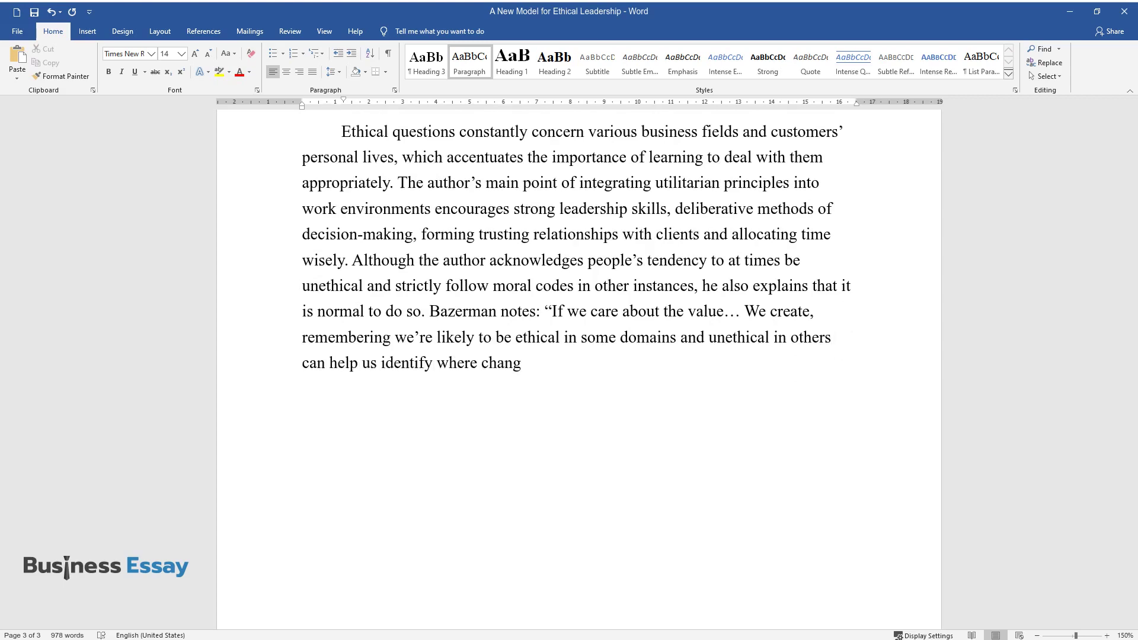
pyautogui.write('e might be most useful". In fact, ')
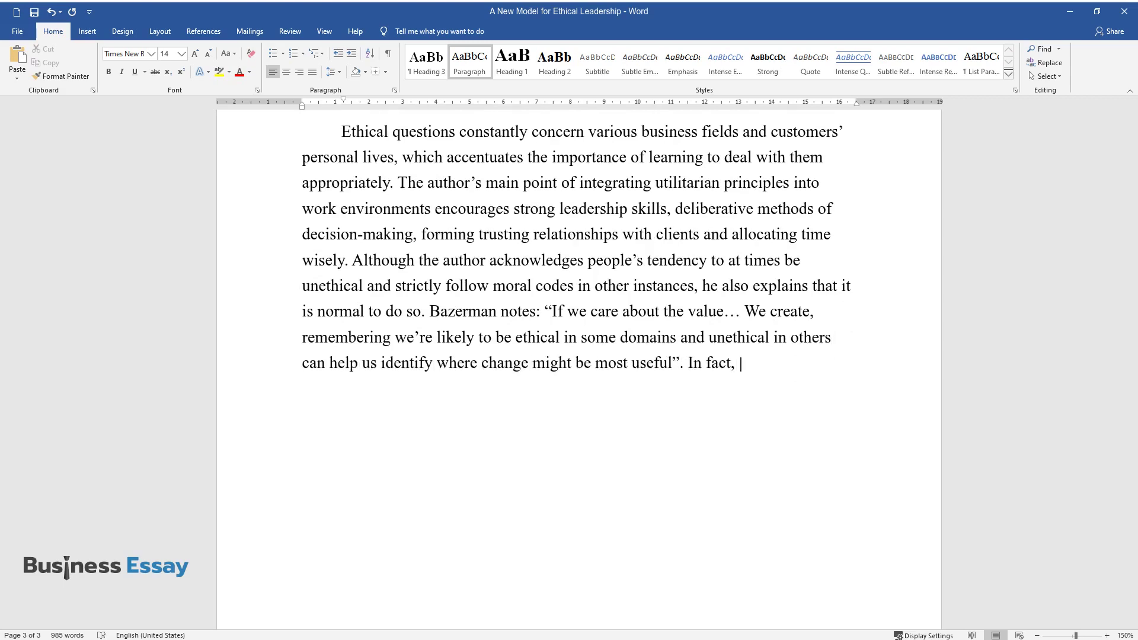
# - Write that people's mistakes aid in perfecting decision-making systems, and wrong options are not critical as long as the proper conclusion is made from the experience
pyautogui.write("people's mistakes")
pyautogui.write(' aid in perfectin')
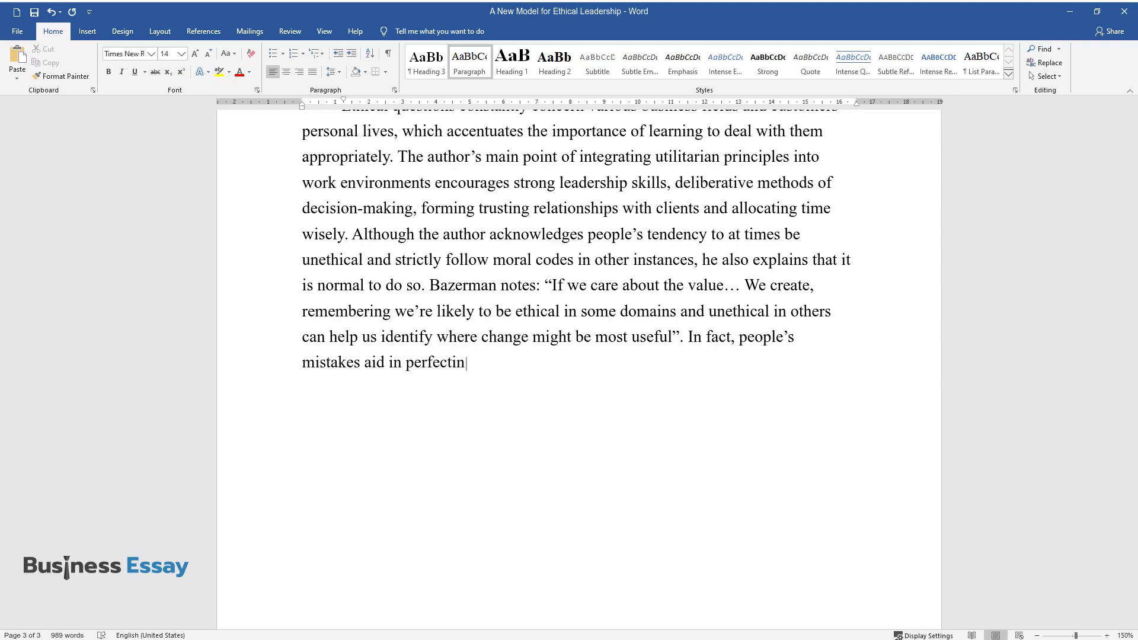
pyautogui.write('g the decision-making systems; ch')
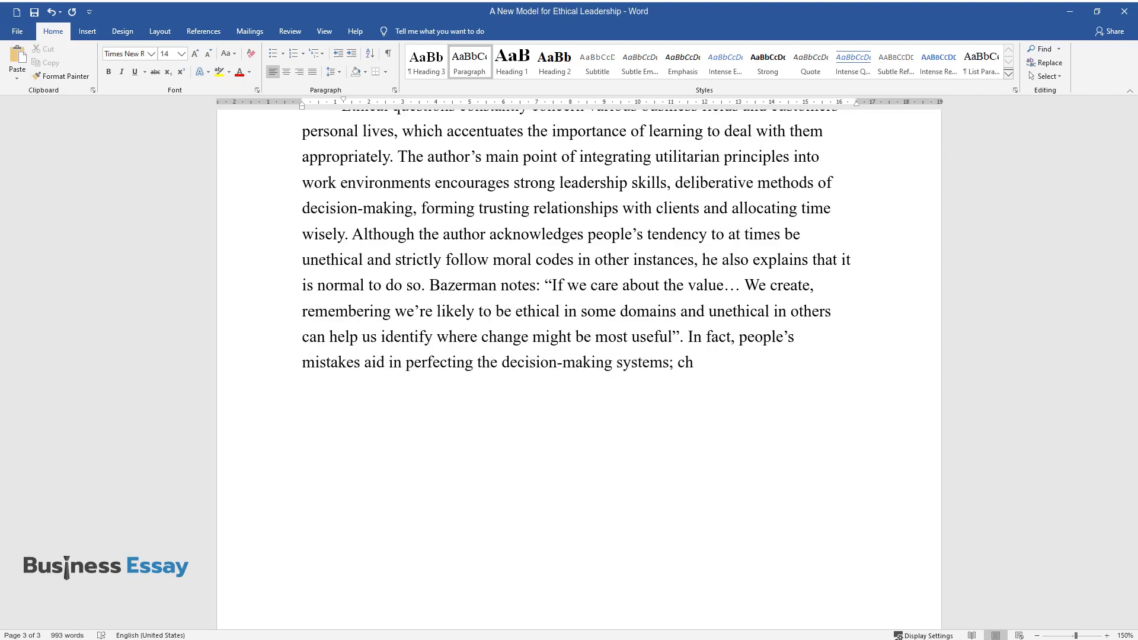
pyautogui.write('oosing the wrong options is not cri')
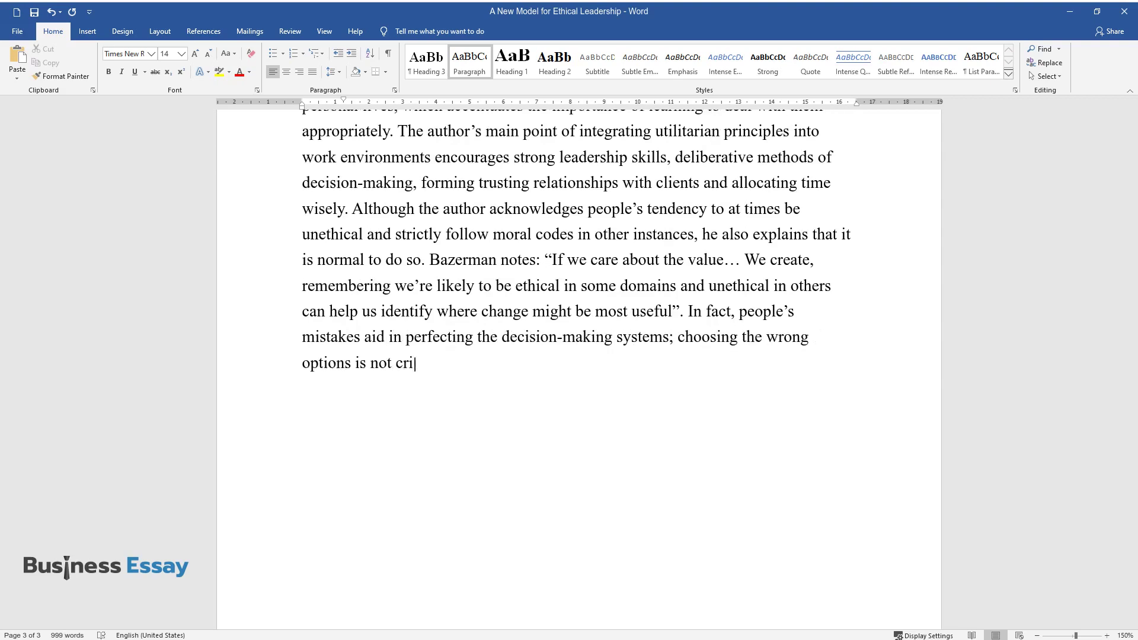
pyautogui.write('tical as long as the proper concl')
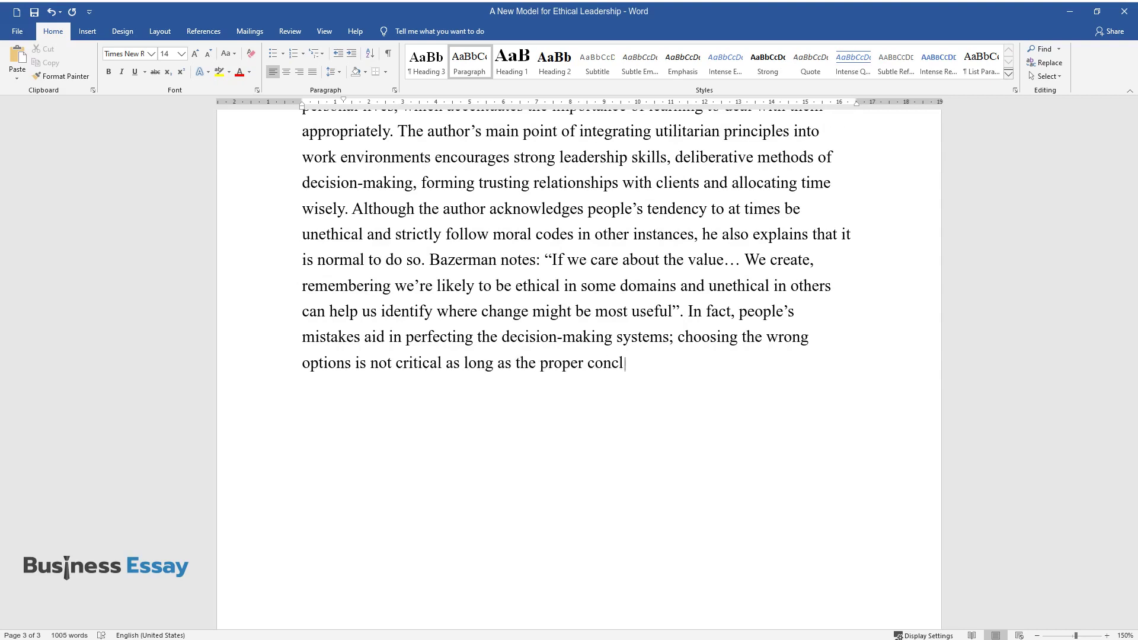
pyautogui.write('usion is made from the experience. As a res')
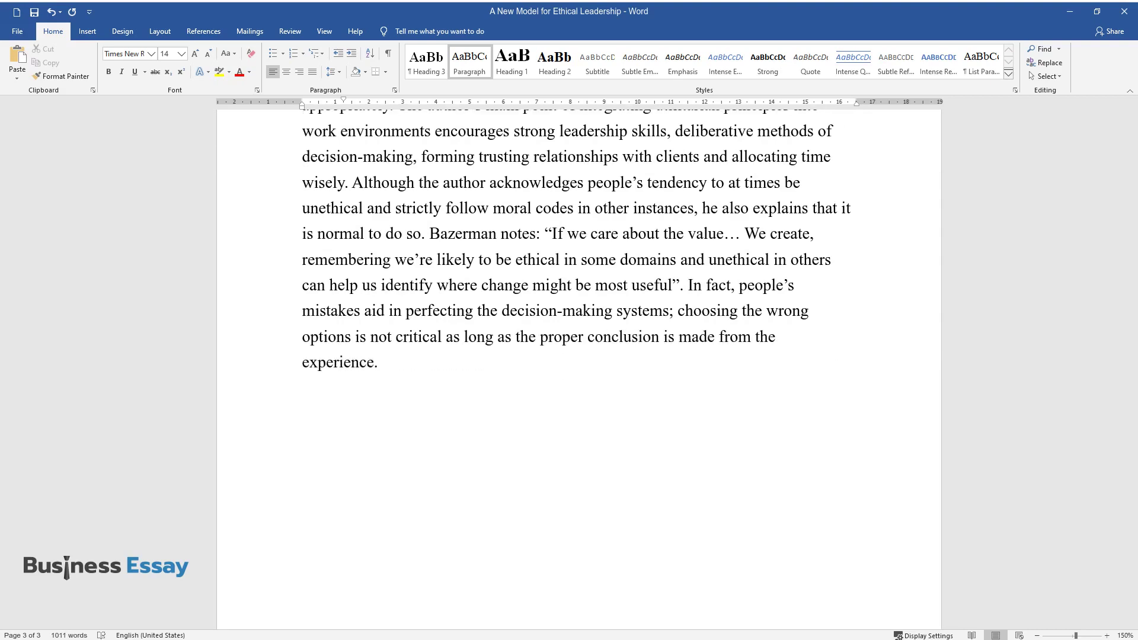
# - Write that, as a result, the future manager understands that complex ethical situations may appear and is motivated to seek resolution methods
pyautogui.write('ult, the future manager u')
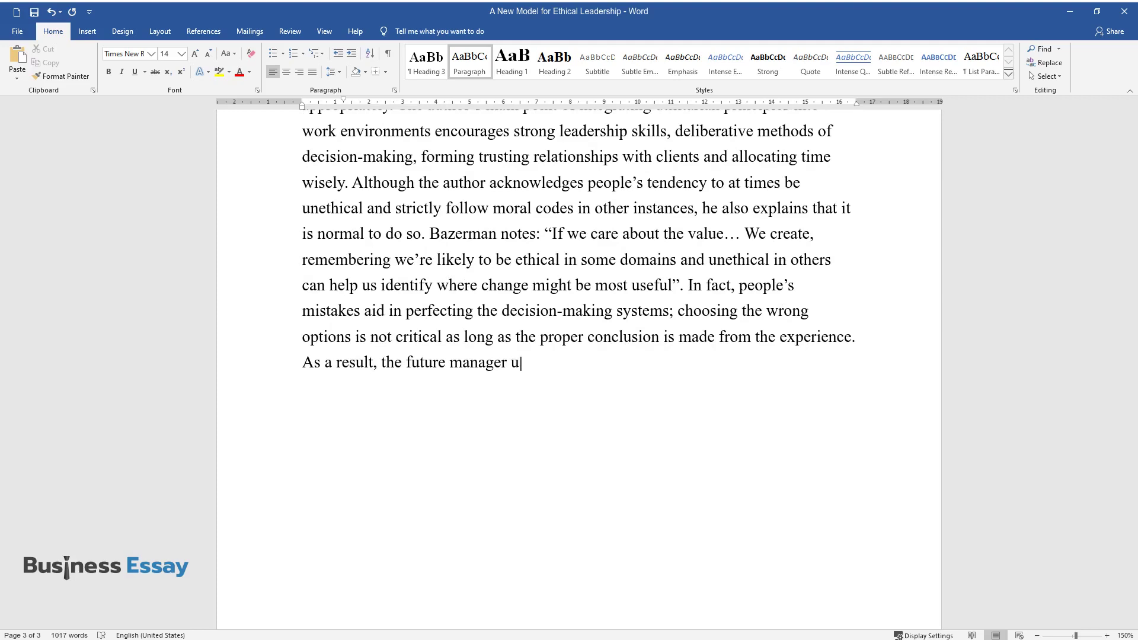
pyautogui.write('nderstands that complex ethical si')
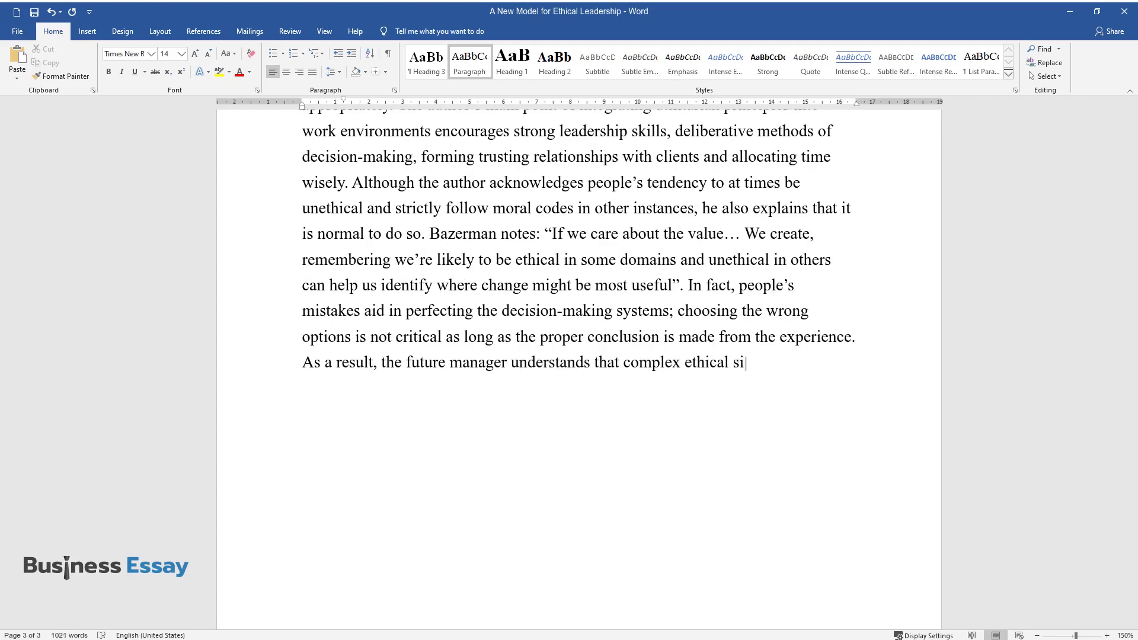
pyautogui.write('tuations may appear and is')
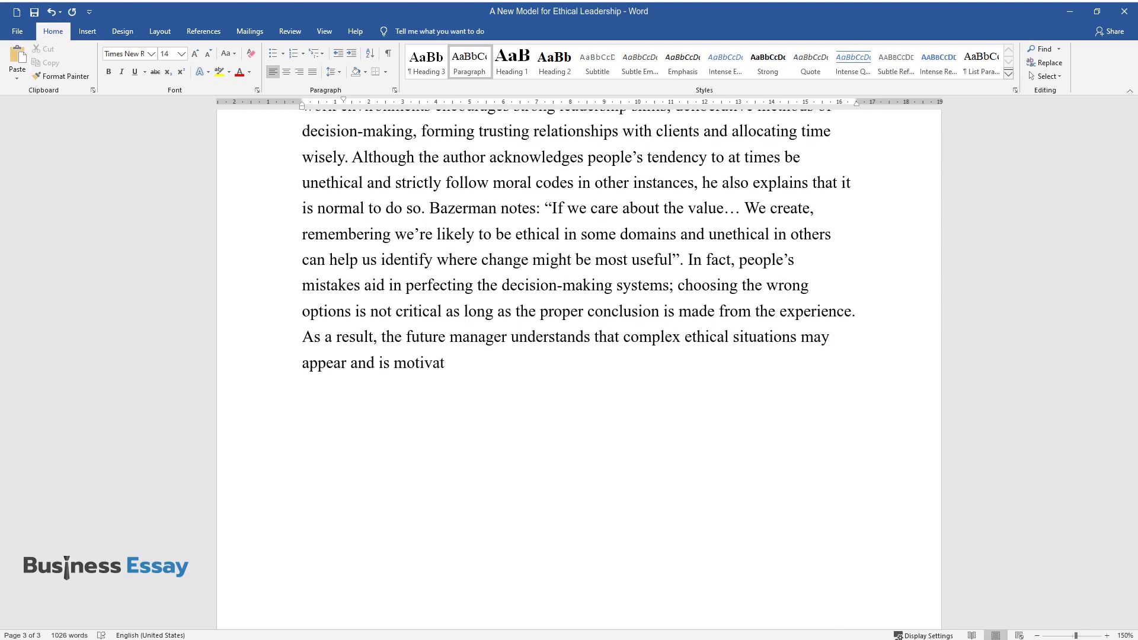
pyautogui.write(' motivated to seek resolution methods. As ')
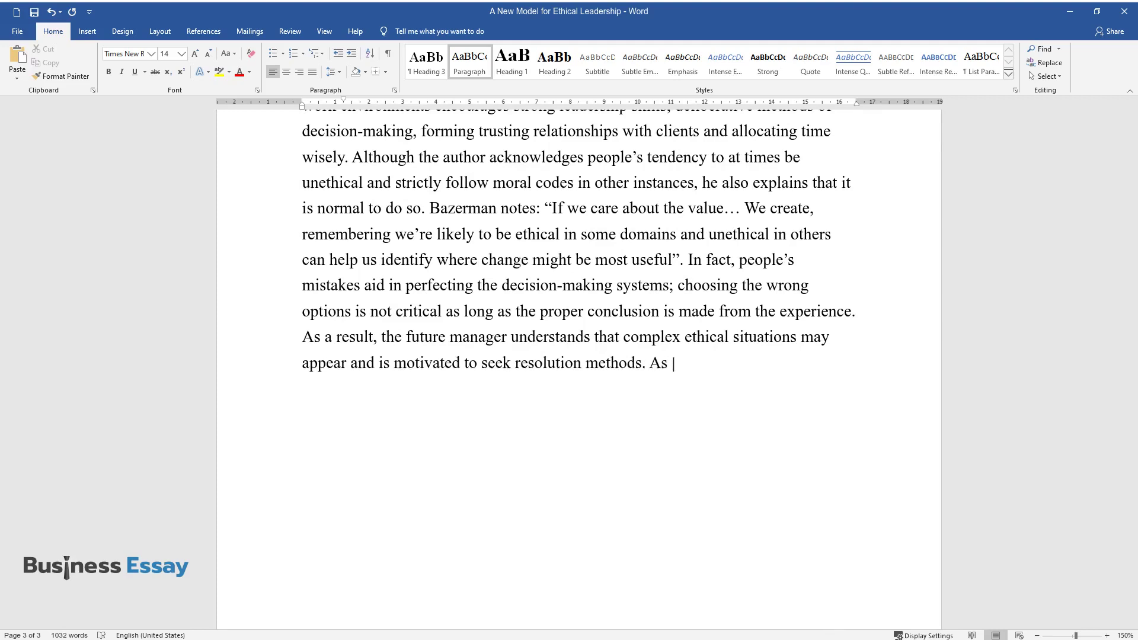
# - Add that the veil of ignorance concept makes a point about rejecting bias: in cases of inevitable predisposition, appearing with no societal status increases an approach's objectivity
pyautogui.write('the concept of the veil of ignorance is brought up, a point')
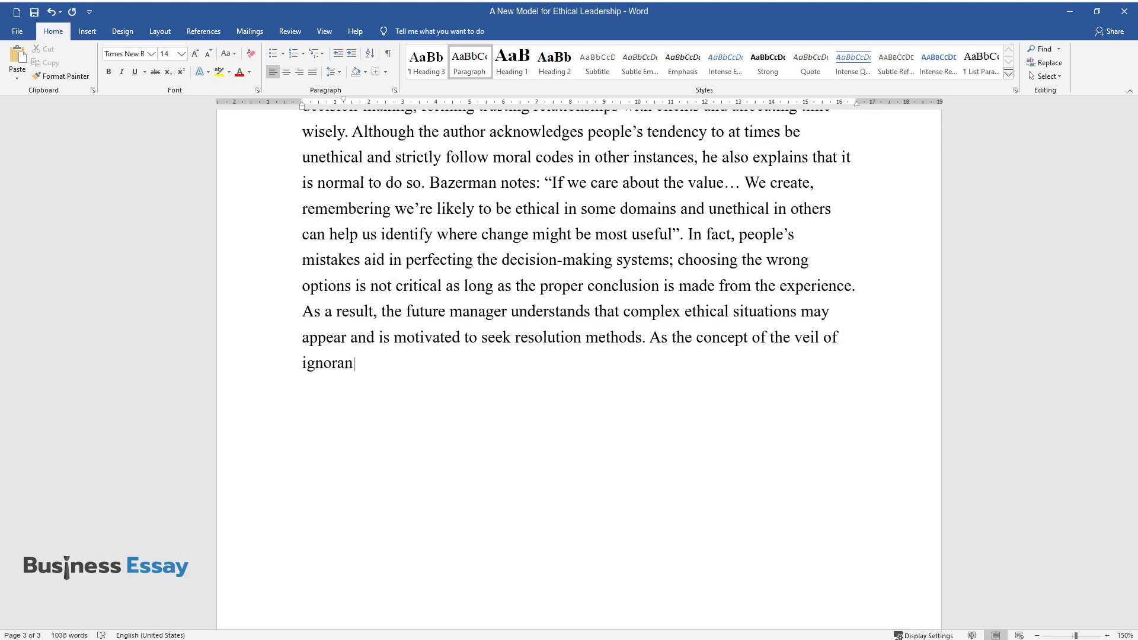
pyautogui.write(' about re')
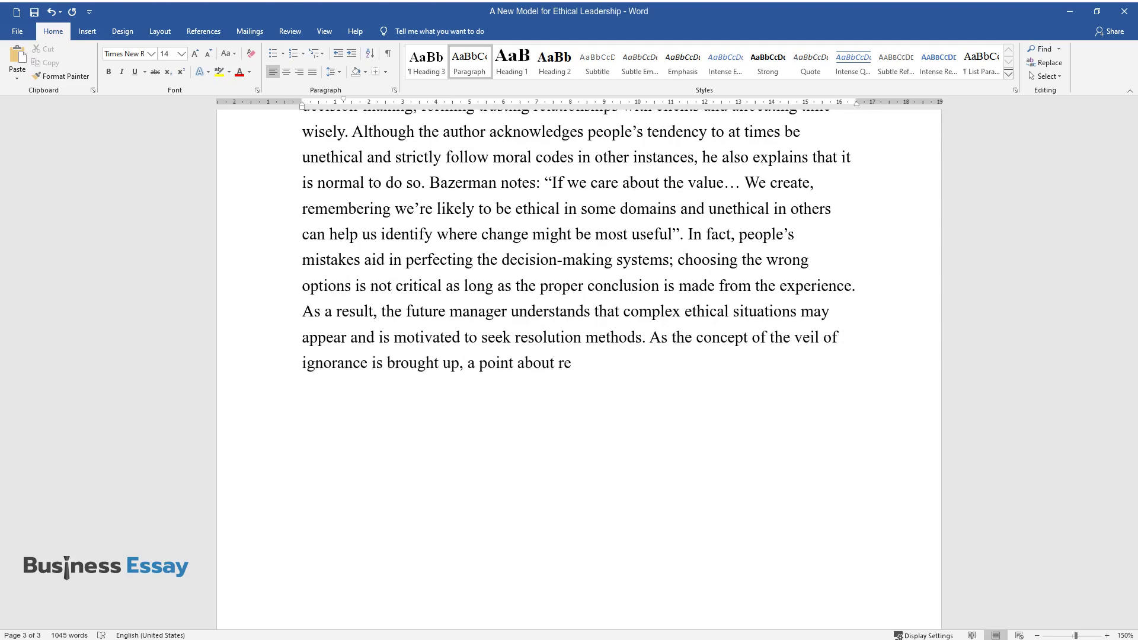
pyautogui.write('jecting bias is made: in cases of')
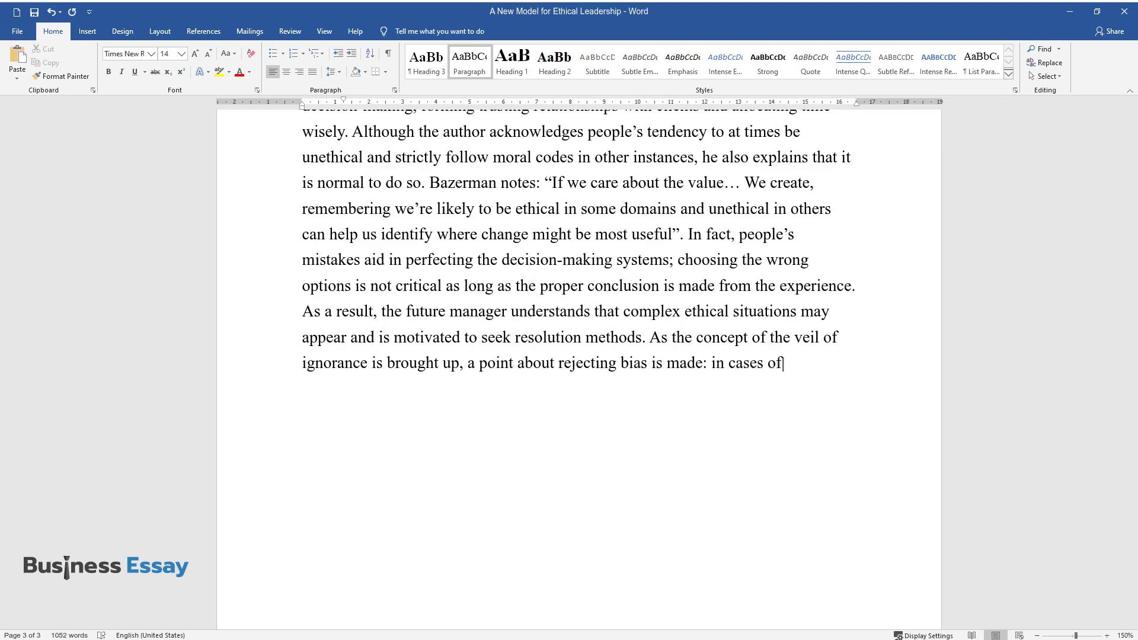
pyautogui.write(' inevitable predisposition, appear')
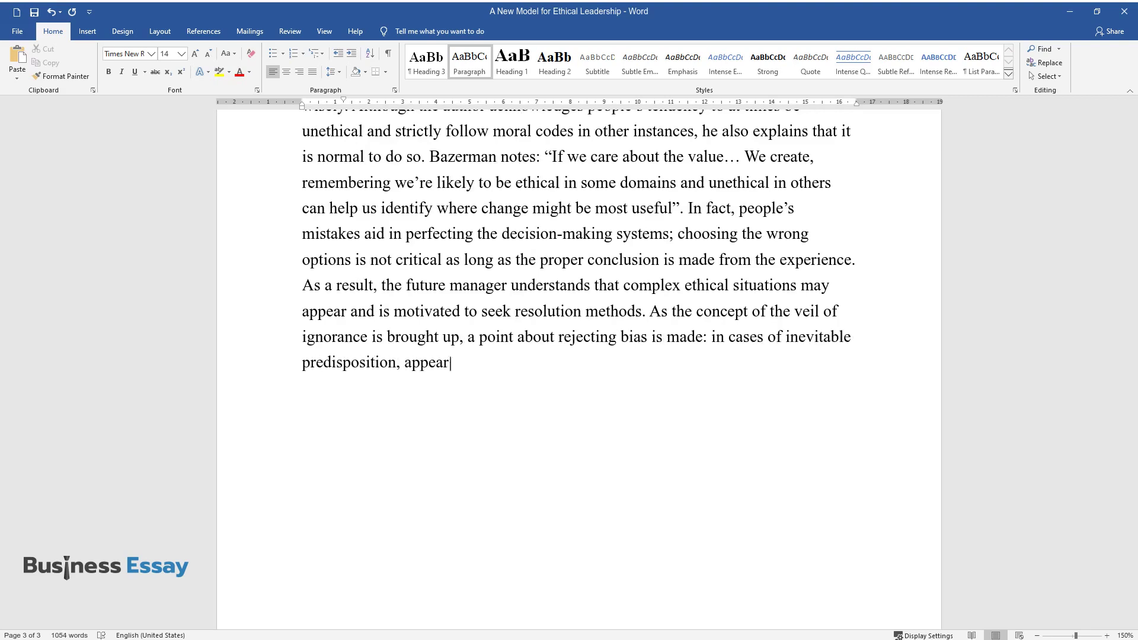
pyautogui.write('ing with no societal status increa')
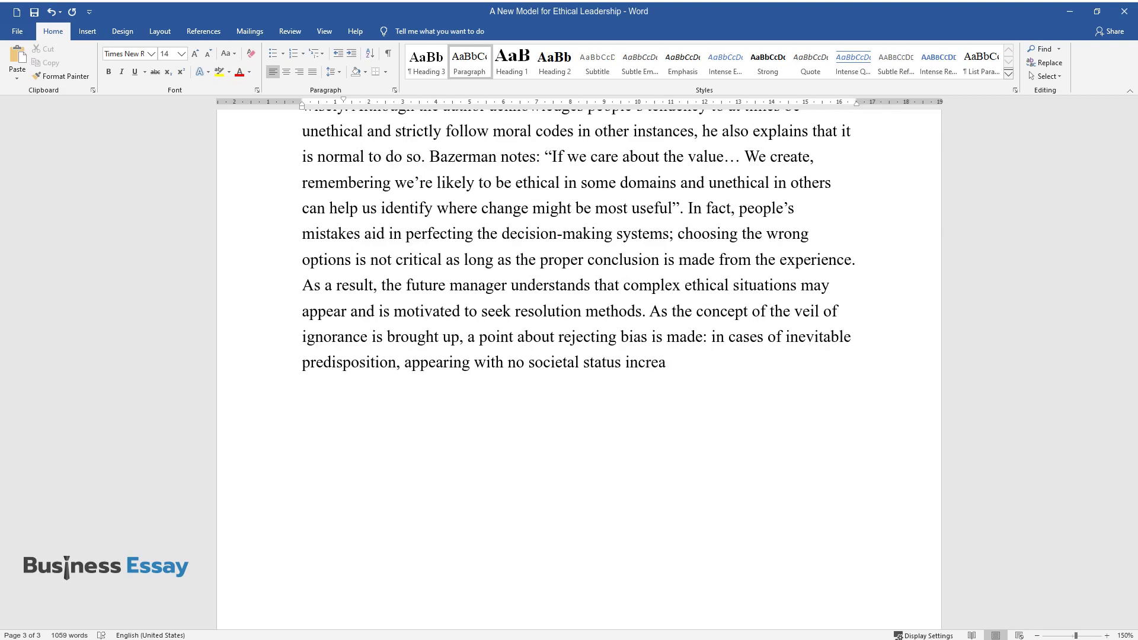
pyautogui.write('ses the objectivity of an approach')
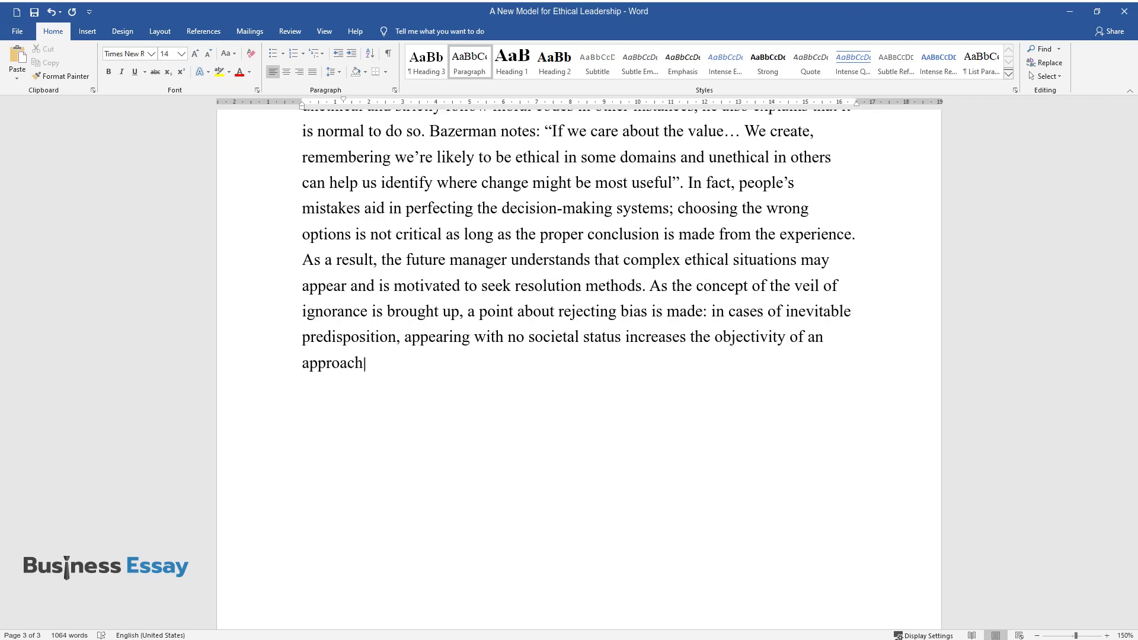
# - Write that the future manager must be aware of these factors regarding their personal beliefs and the attitudes of their employees
pyautogui.write('. The future manager must be aware')
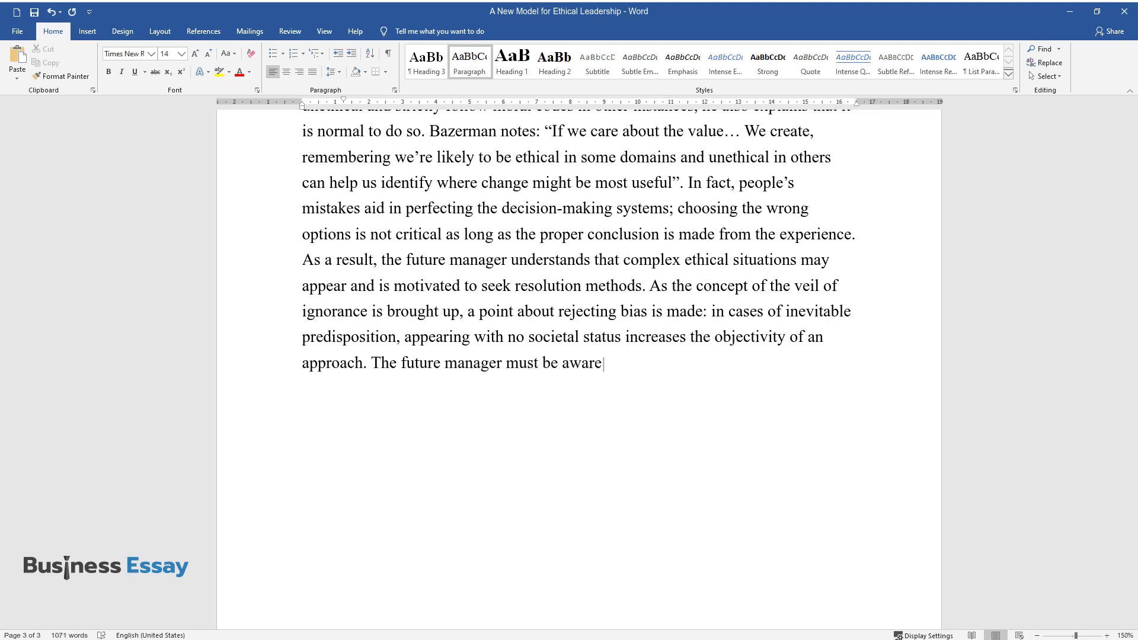
pyautogui.write(' of these factors regarding their')
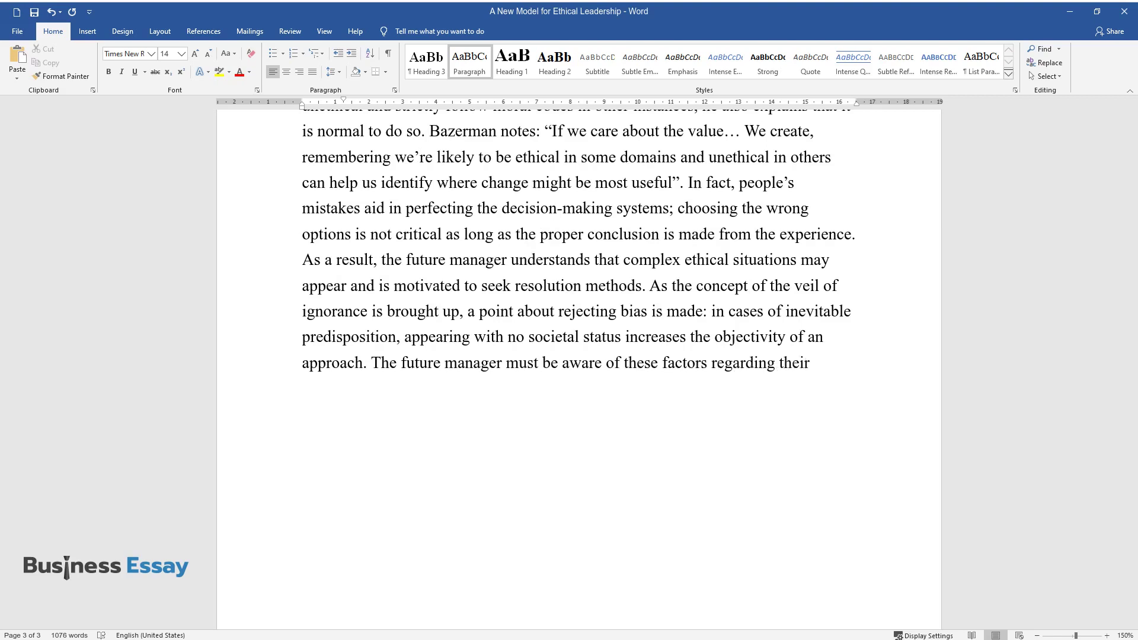
pyautogui.write(' personal beliefs and the attitudes')
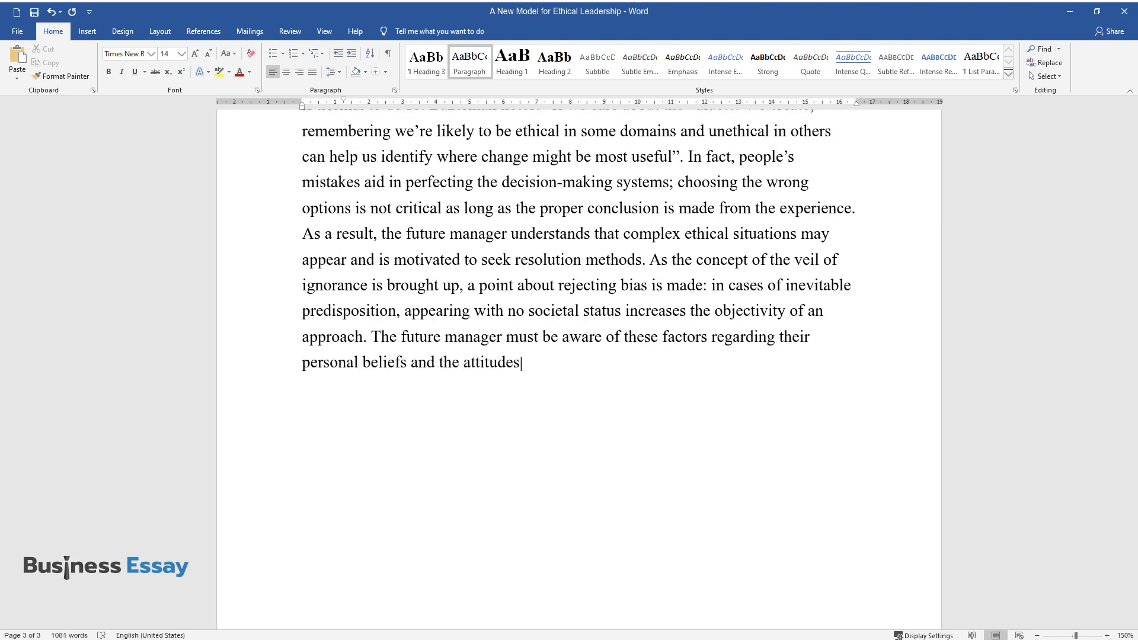
pyautogui.write(' of their employees. It is crucial')
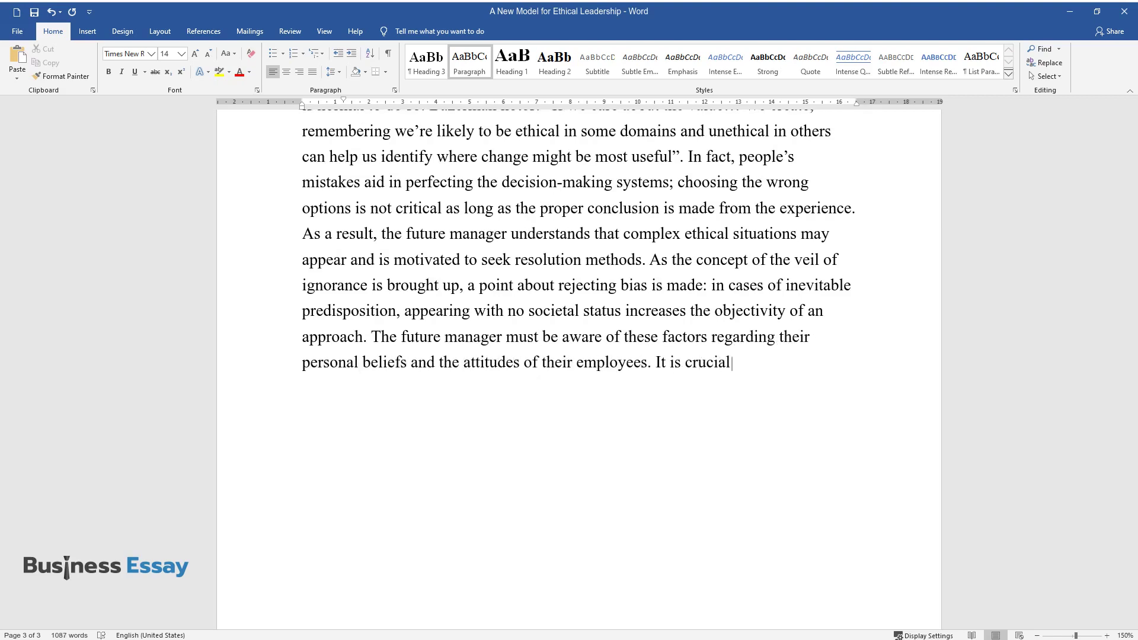
# - State that it is crucial to follow the mentioned principles consistently, adhering to the whole set without excluding any points
pyautogui.write(' to follow the mentioned principle')
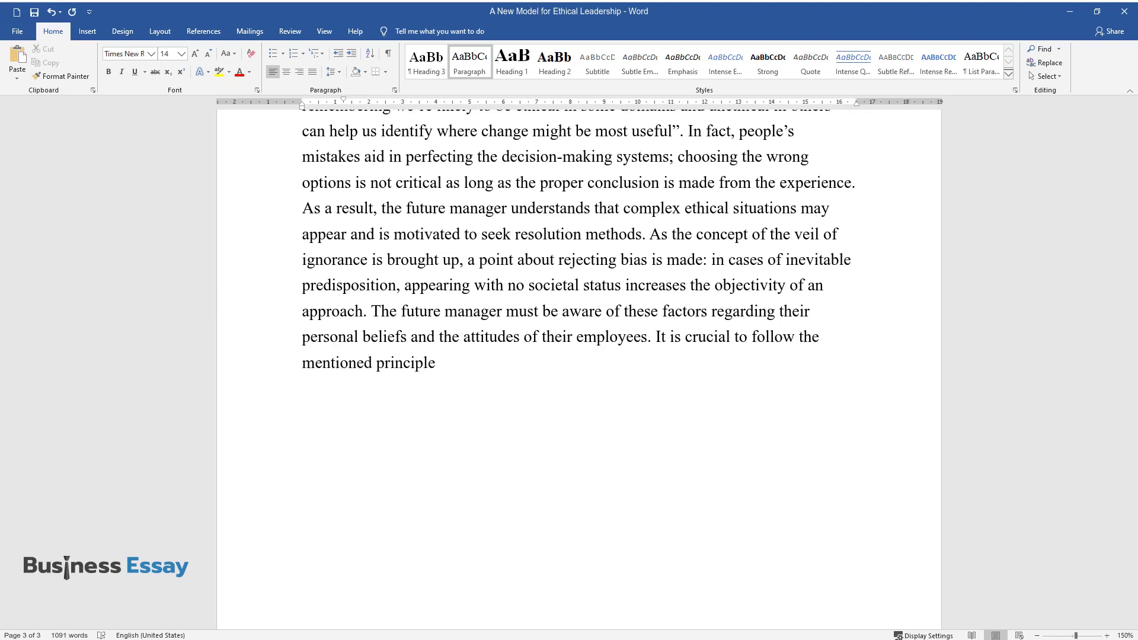
pyautogui.write('s consistently, adhering to the w')
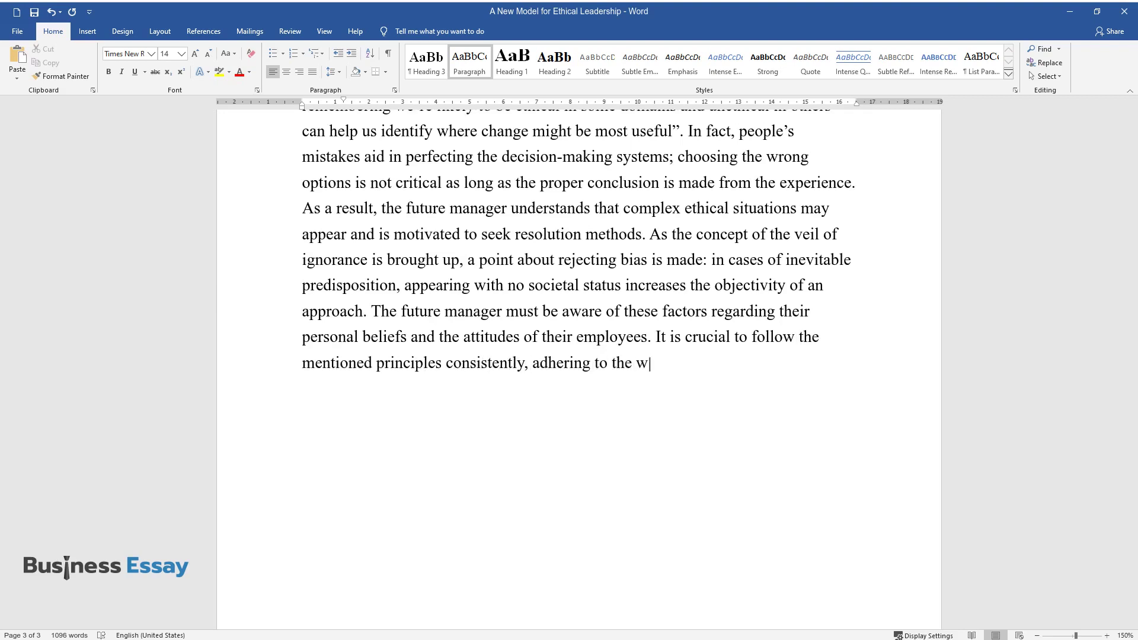
pyautogui.write('hole set without excluding any poi')
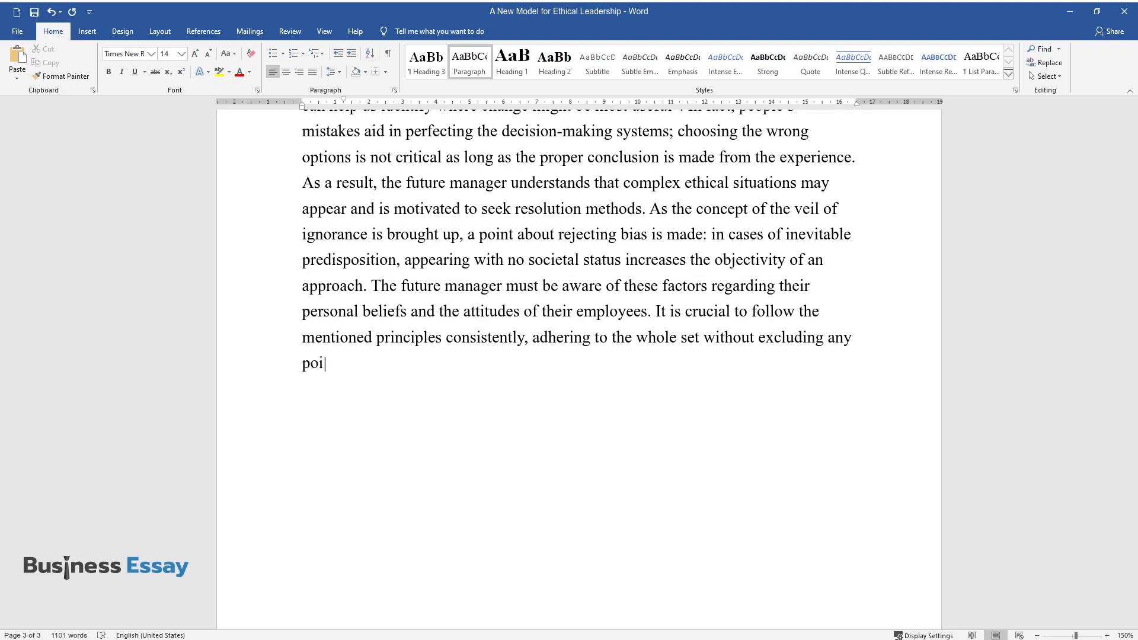
# - Add that, in the end, the author prioritizes bringing more value into work and choosing collective gain over personal
pyautogui.write('nts. In the end, the author priorit')
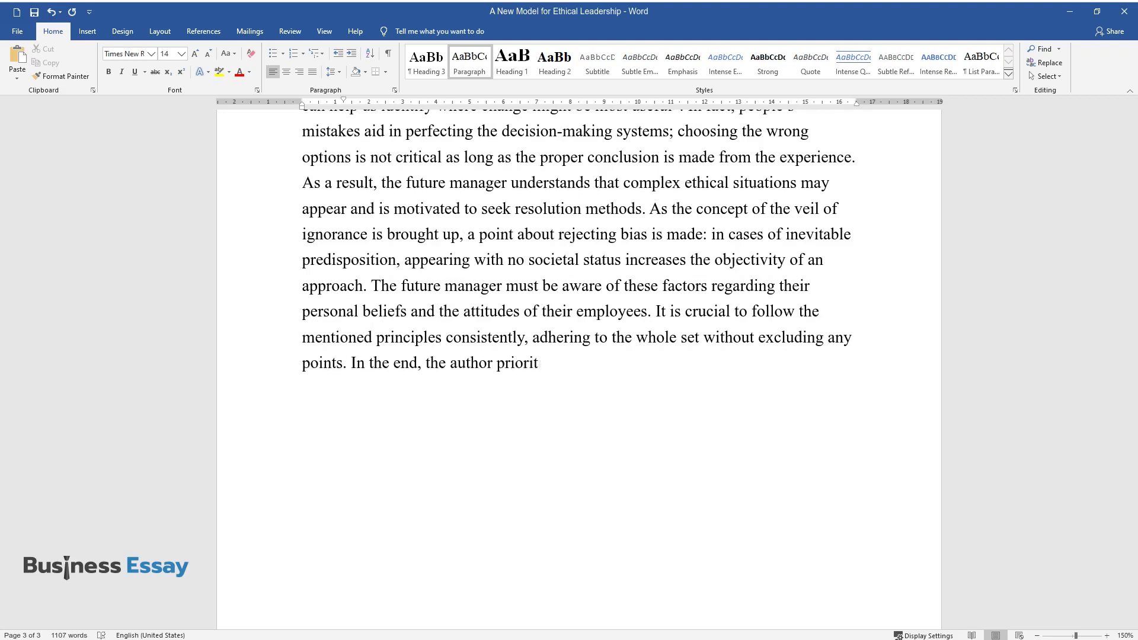
pyautogui.write('izes bringing more value into wor')
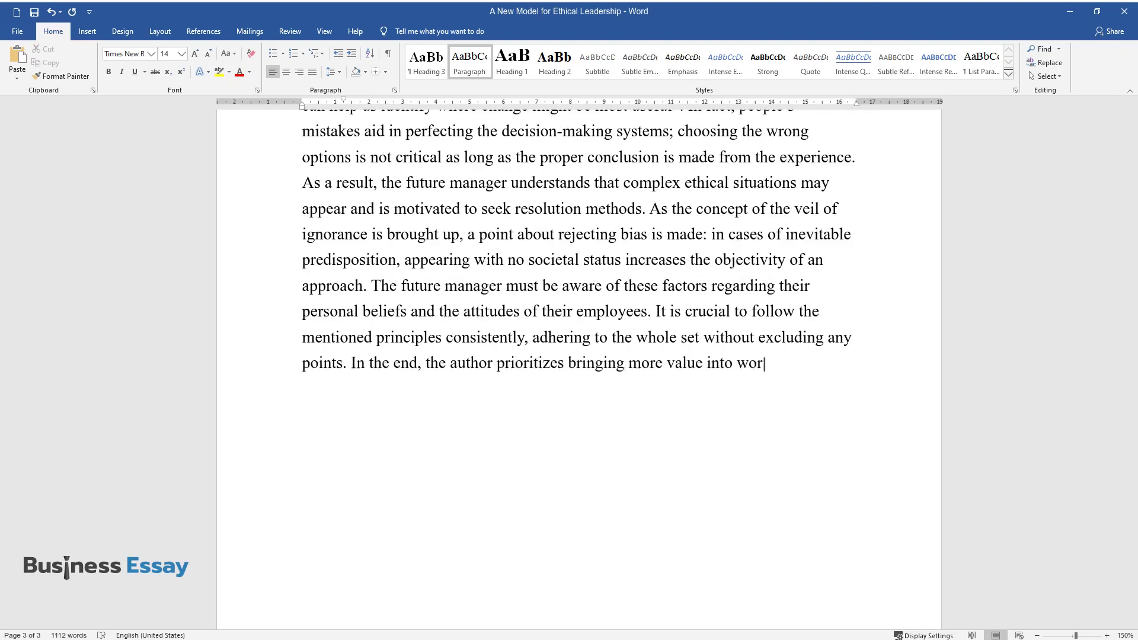
pyautogui.write('k and choosing collective gain ove')
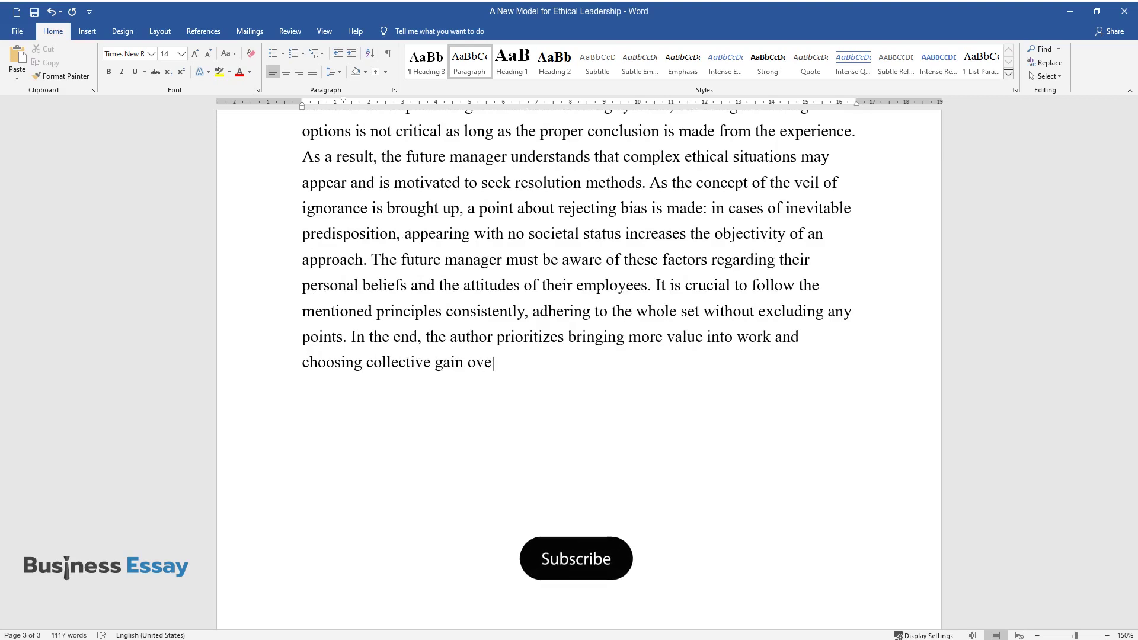
# - Close the paragraph with "Learning to objectively make decisions can be seen as the first and central step towards becoming a powerful leader."
pyautogui.write('r personal. Learning to objectivel')
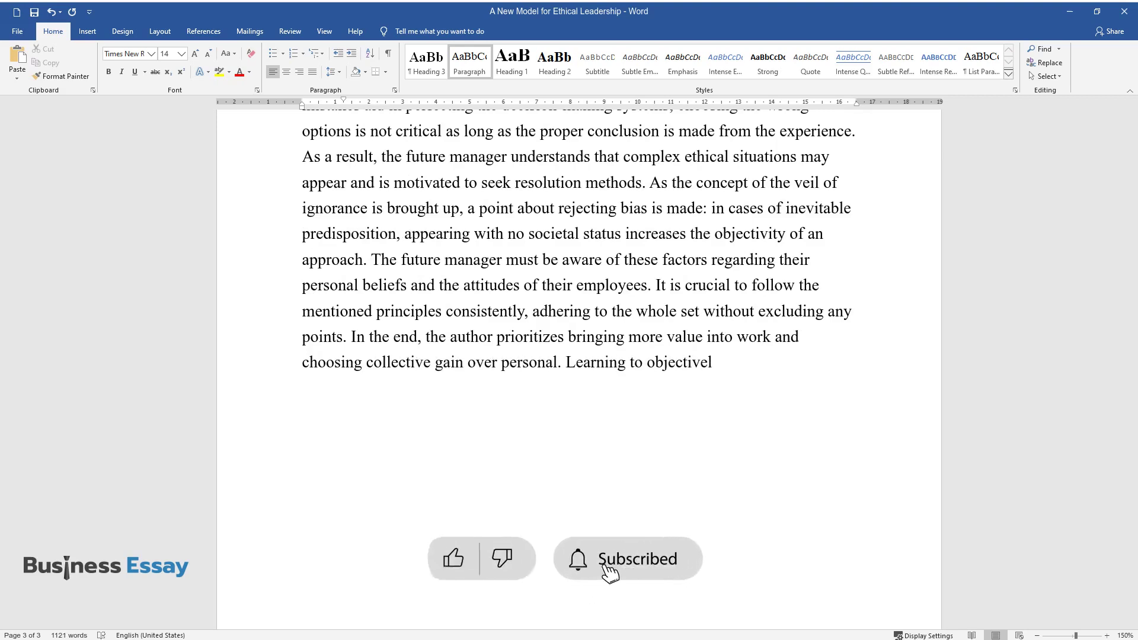
pyautogui.write('y make decisions can be seen as th')
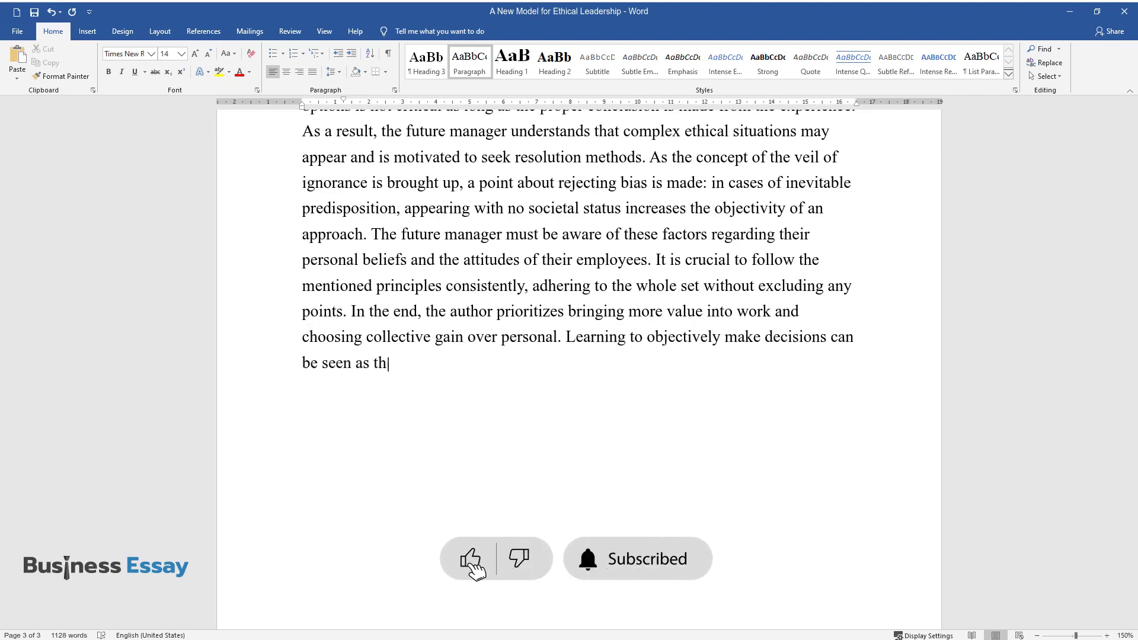
pyautogui.write('e first and central step towards b')
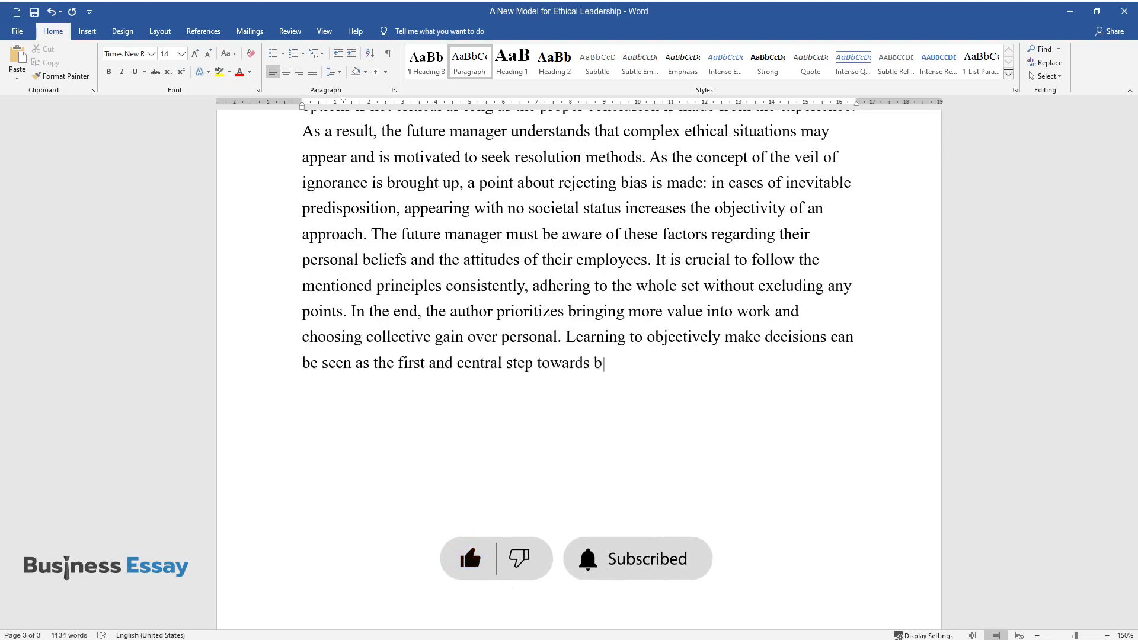
pyautogui.write('ecoming a powerful leader.')
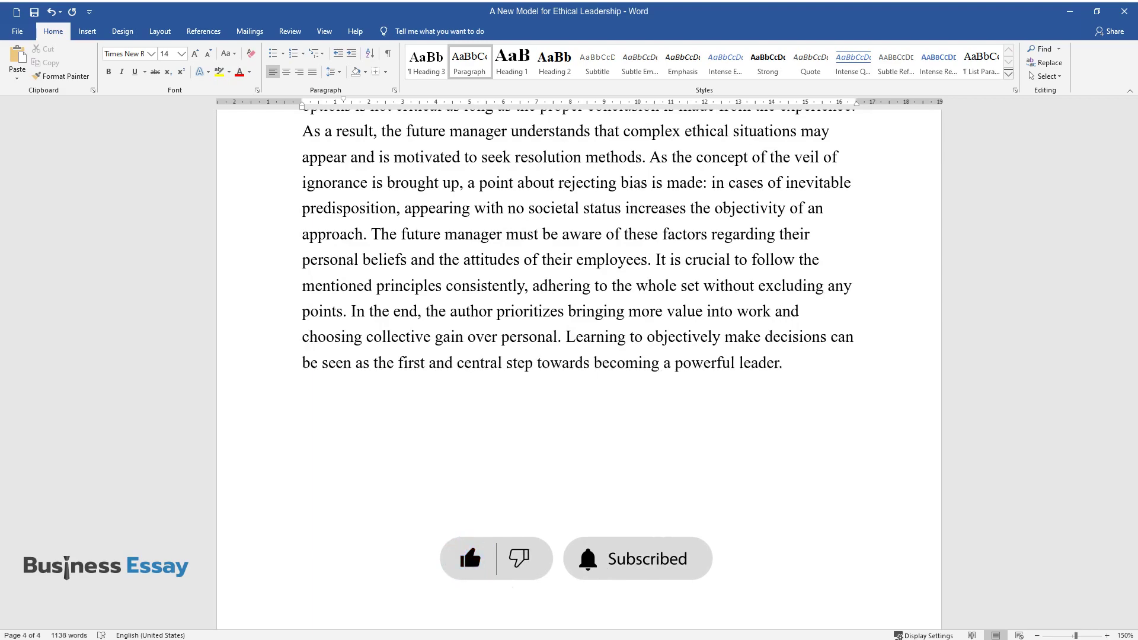